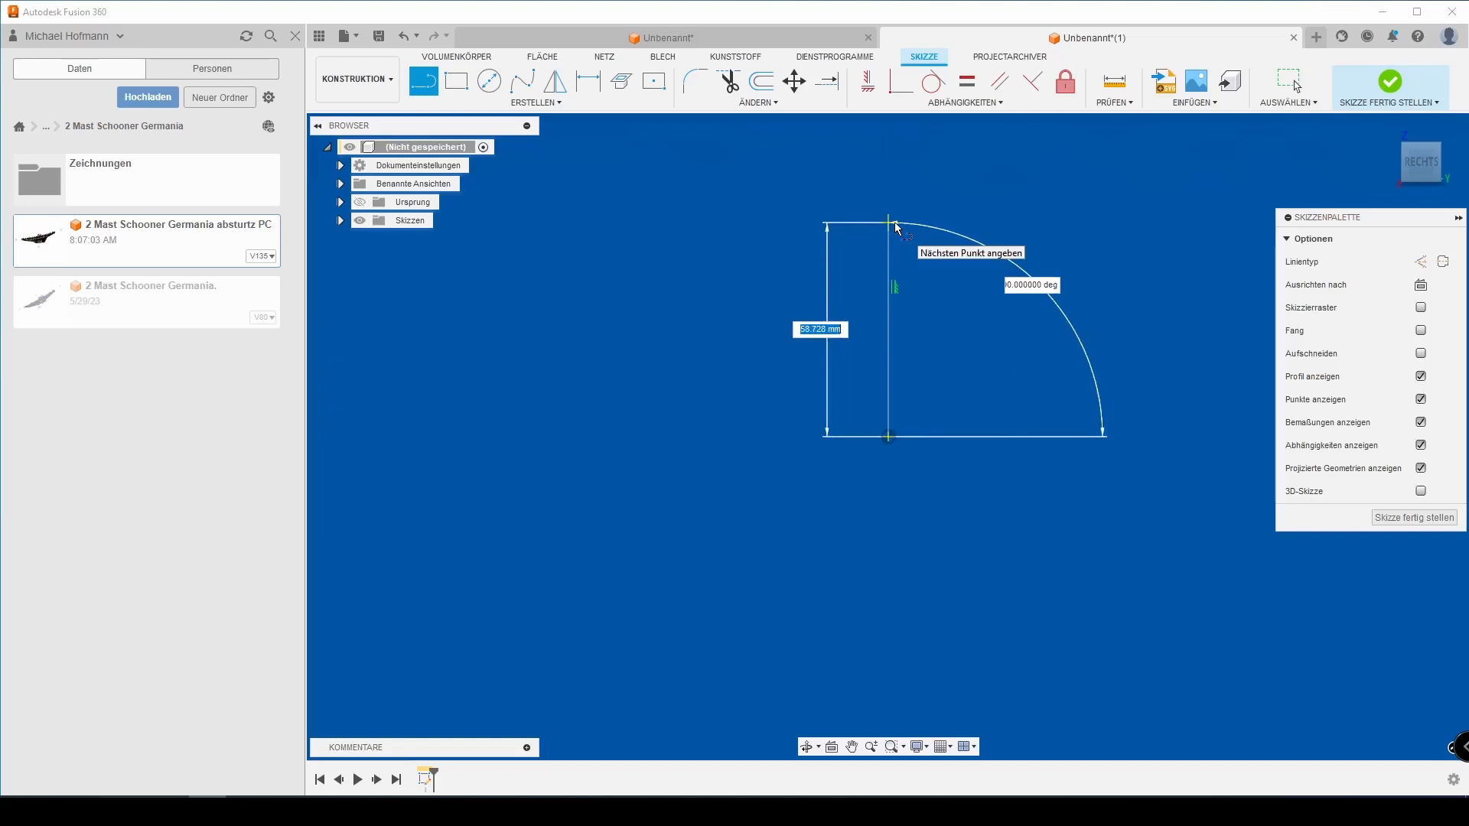
Draw a 20 mm vertical line starting at the origin
{"action": "type", "text": "20"}
{"action": "key", "text": "Return"}
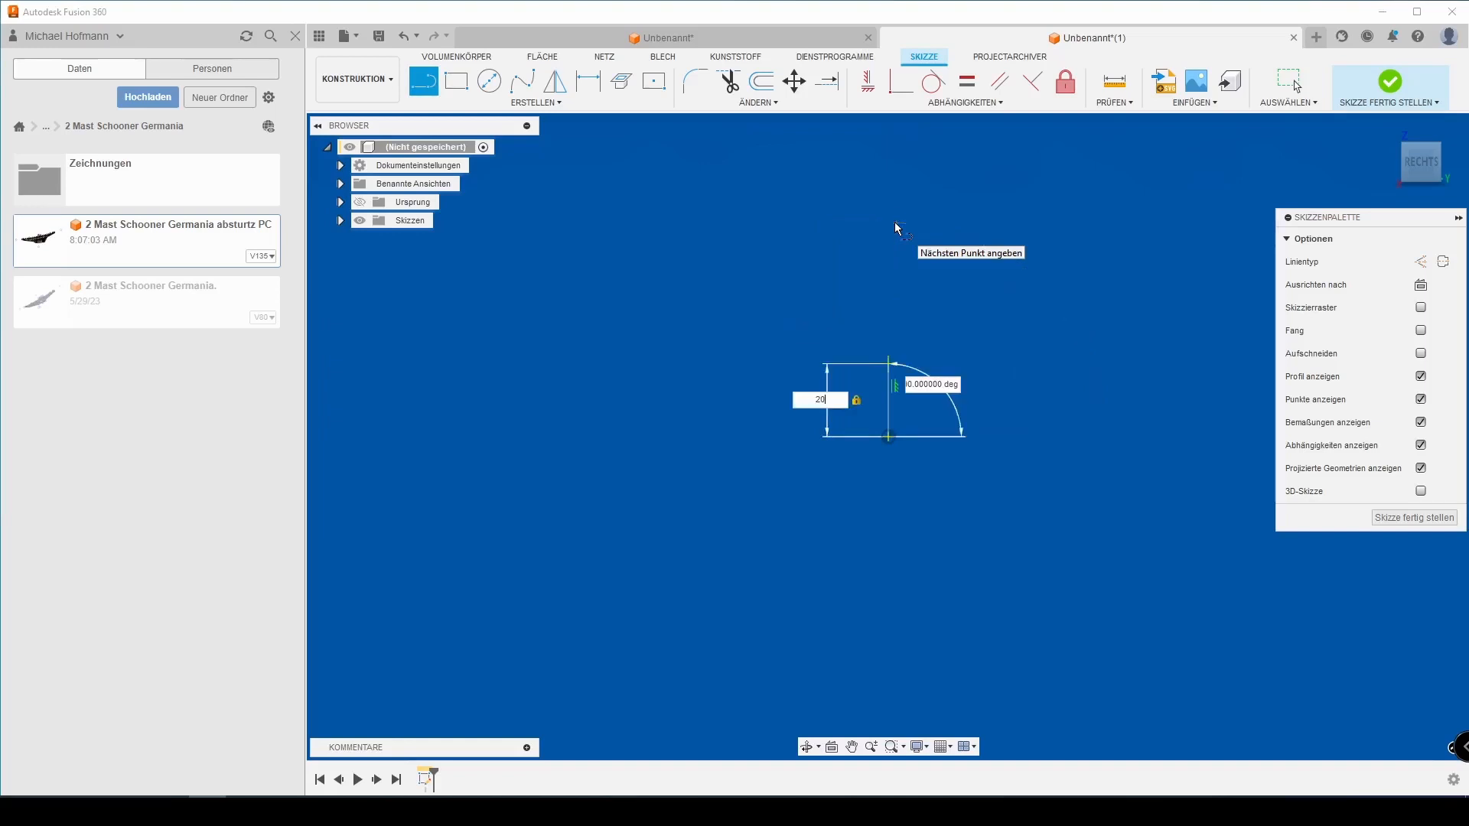
{"action": "key", "text": "Escape"}
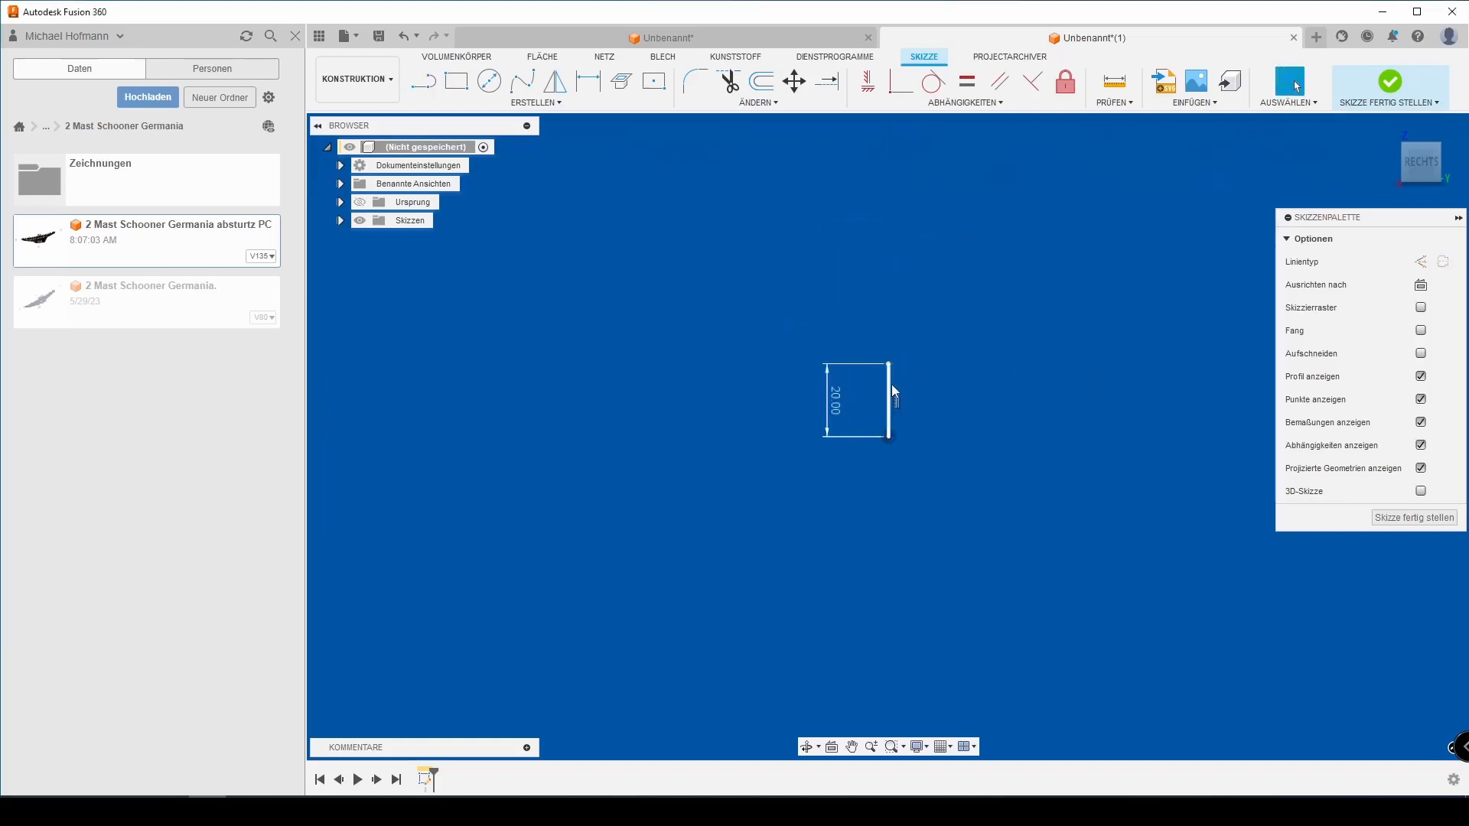
Convert the 20 mm vertical line to a centerline and finish the sketch
{"action": "left_click", "coordinate": [891, 386]}
{"action": "left_click", "coordinate": [1444, 262]}
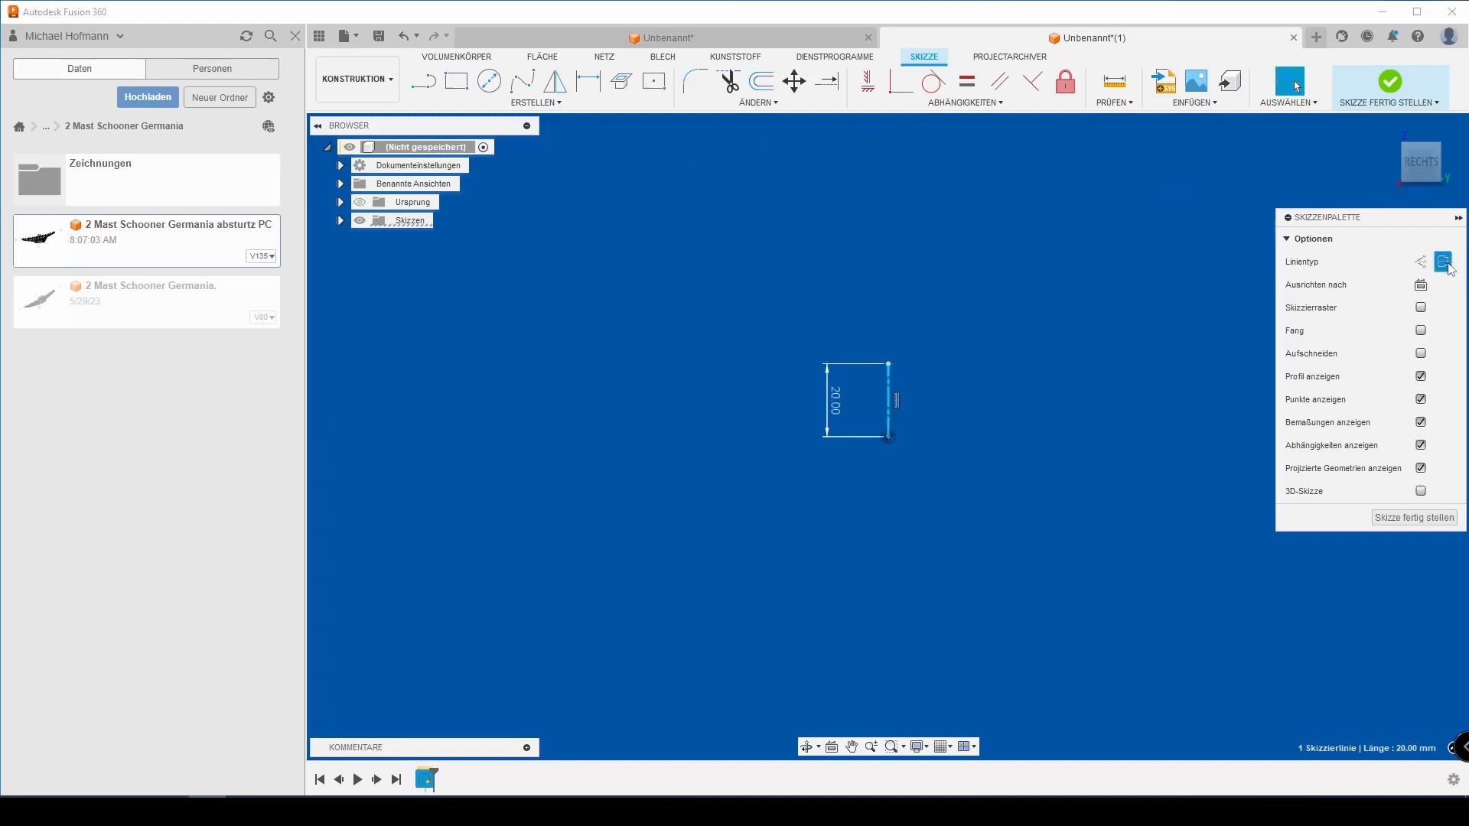
{"action": "left_click", "coordinate": [1423, 520]}
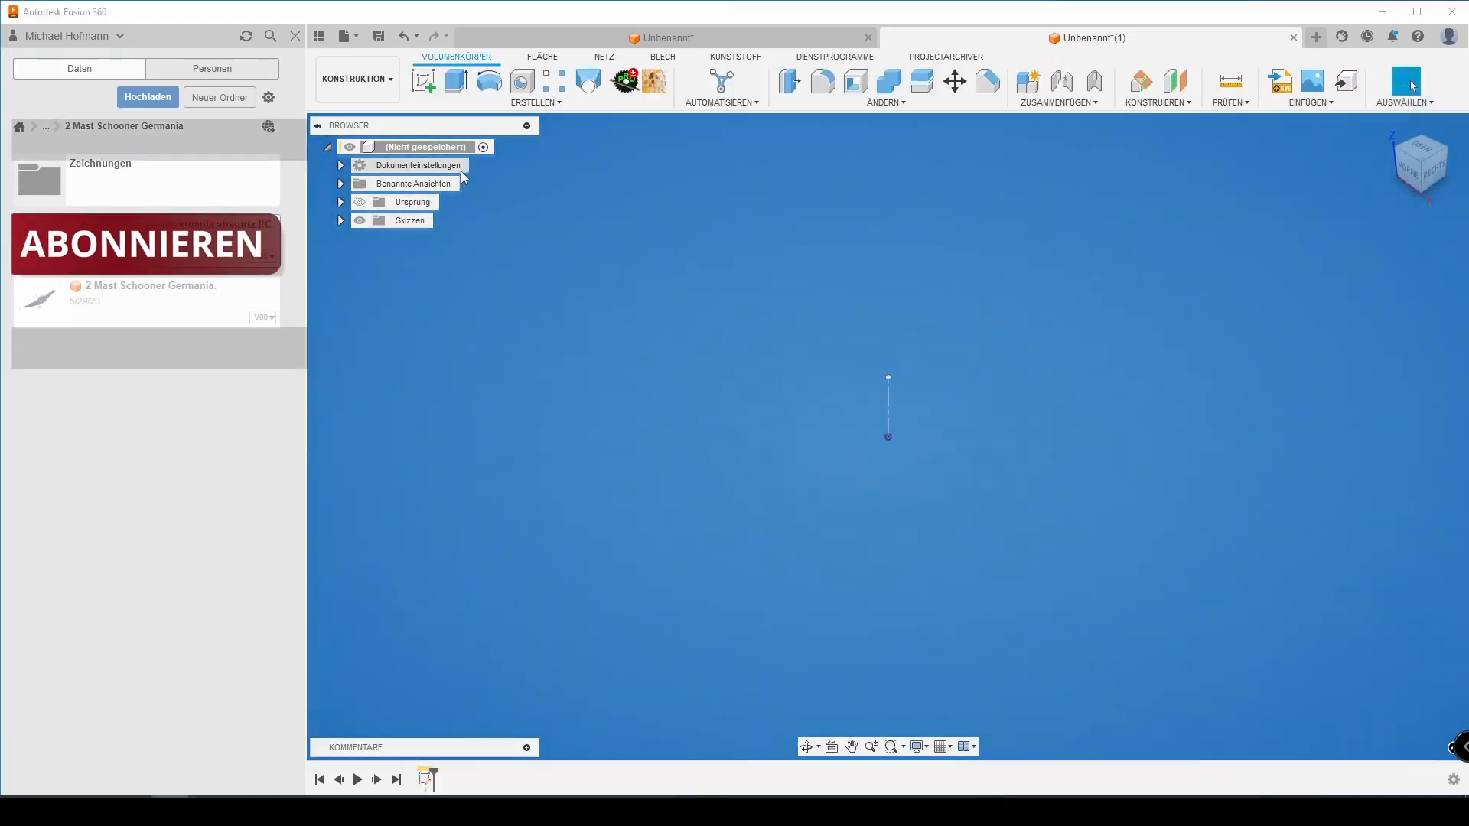
Start a Coil on the horizontal origin plane, centred on the origin, with a base circle diameter of 5 mm
{"action": "left_click", "coordinate": [536, 102]}
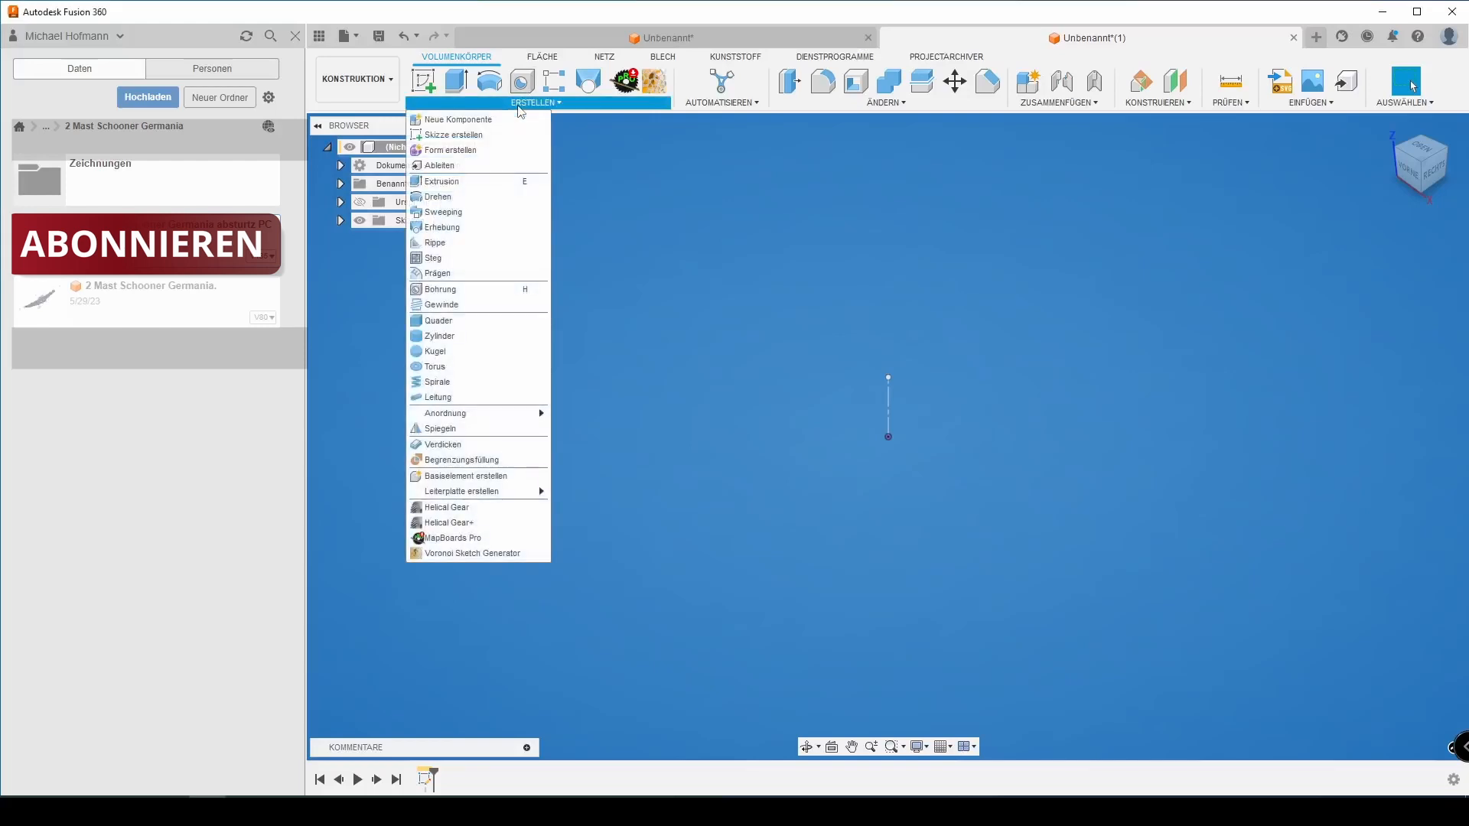
{"action": "left_click", "coordinate": [437, 382]}
{"action": "left_click", "coordinate": [961, 442]}
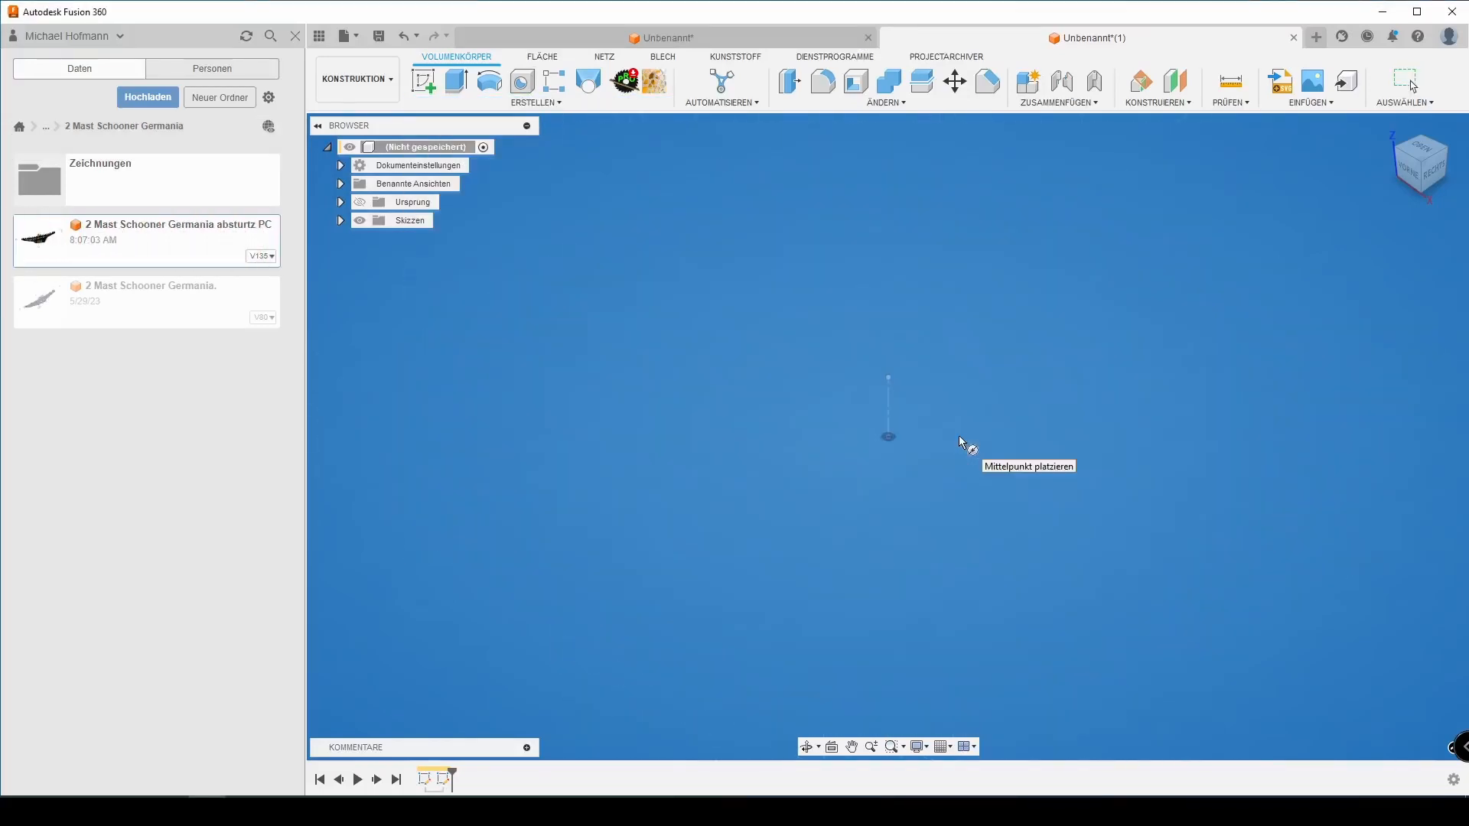
{"action": "left_click", "coordinate": [892, 439]}
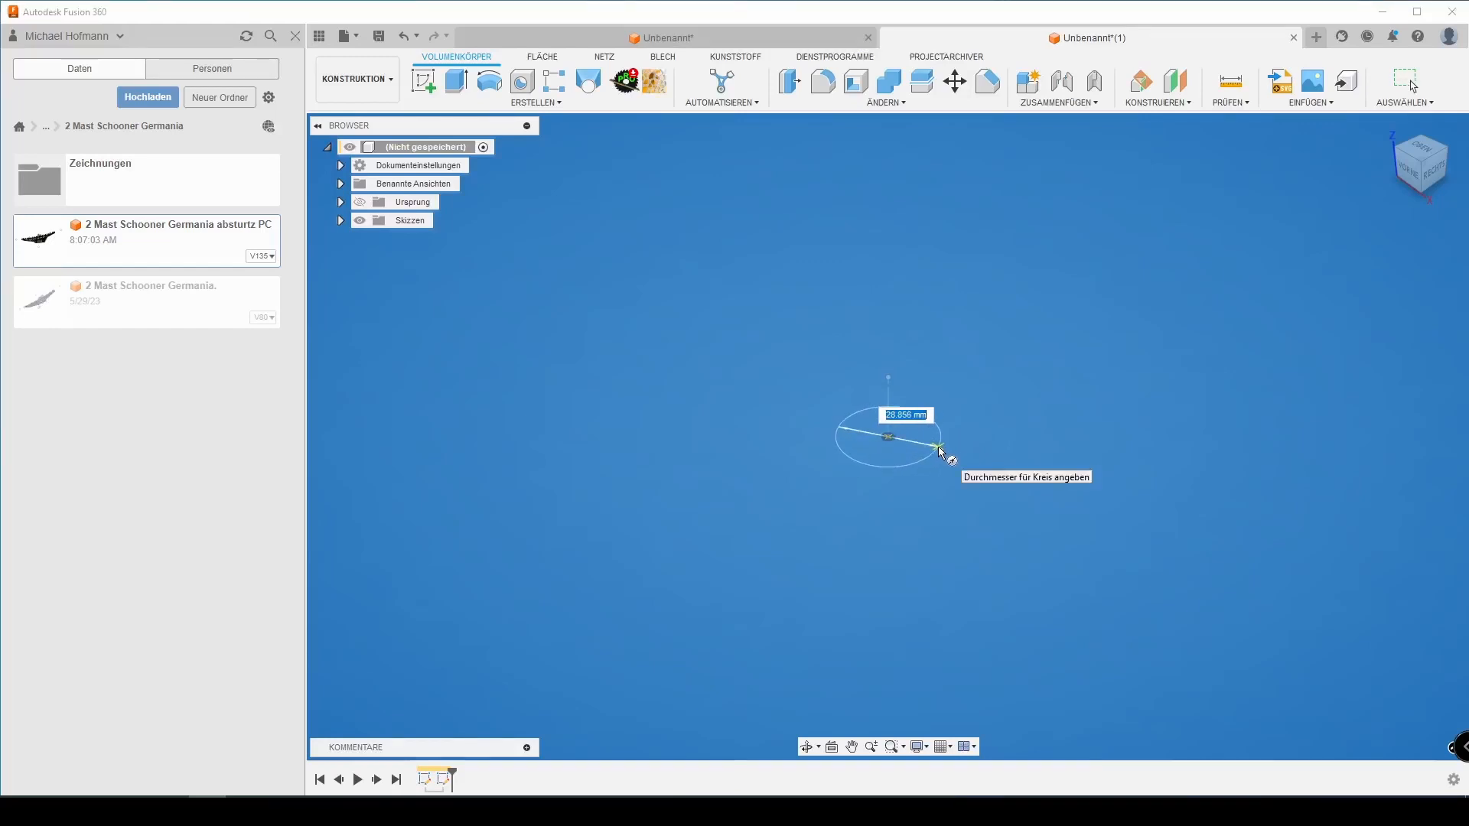
{"action": "type", "text": "5"}
{"action": "key", "text": "Return"}
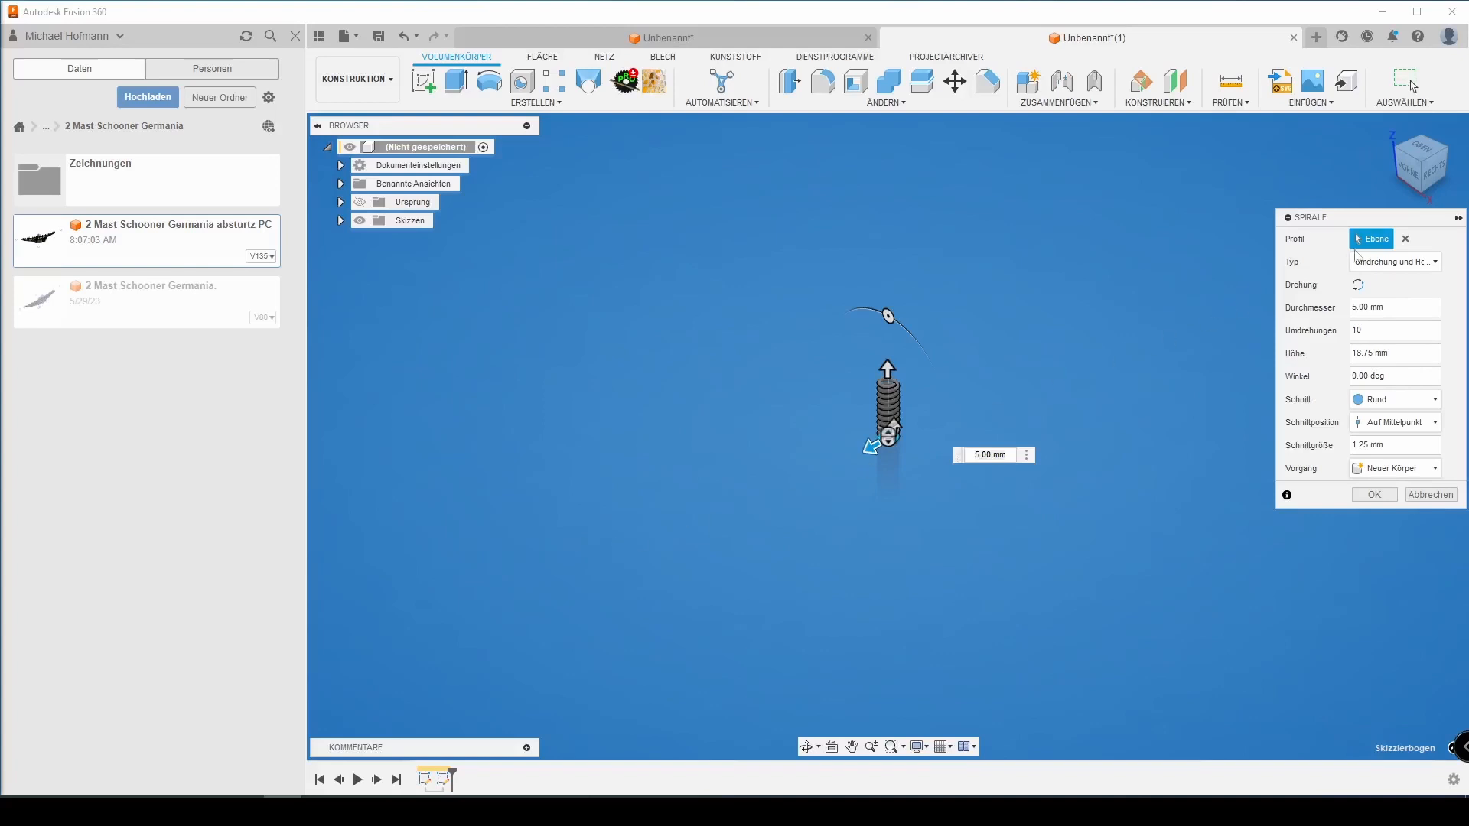
Set the coil's section position to inside (Innen) and its diameter to 4.5 mm
{"action": "left_click", "coordinate": [1435, 263]}
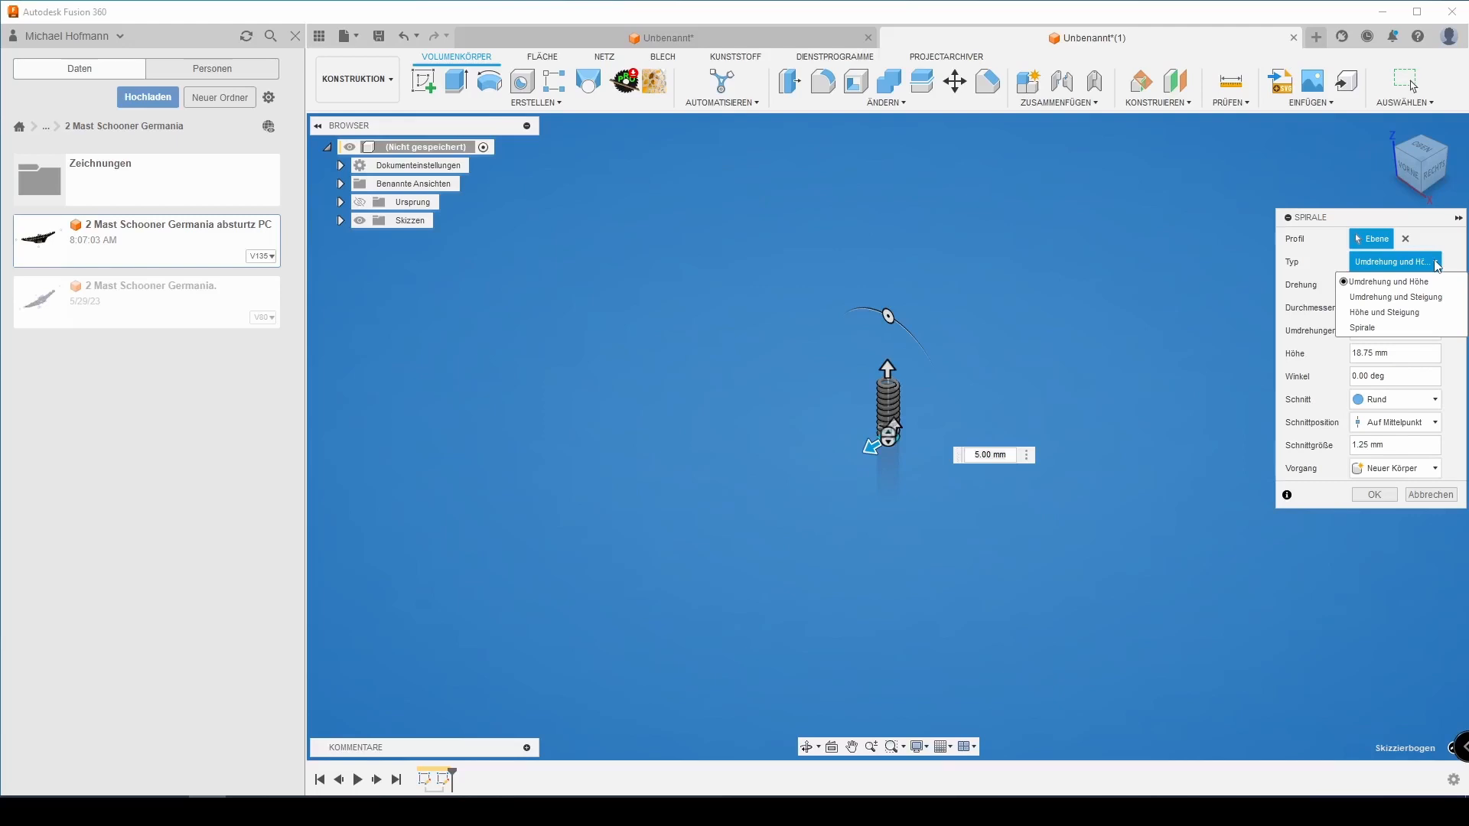
{"action": "left_click", "coordinate": [1435, 265]}
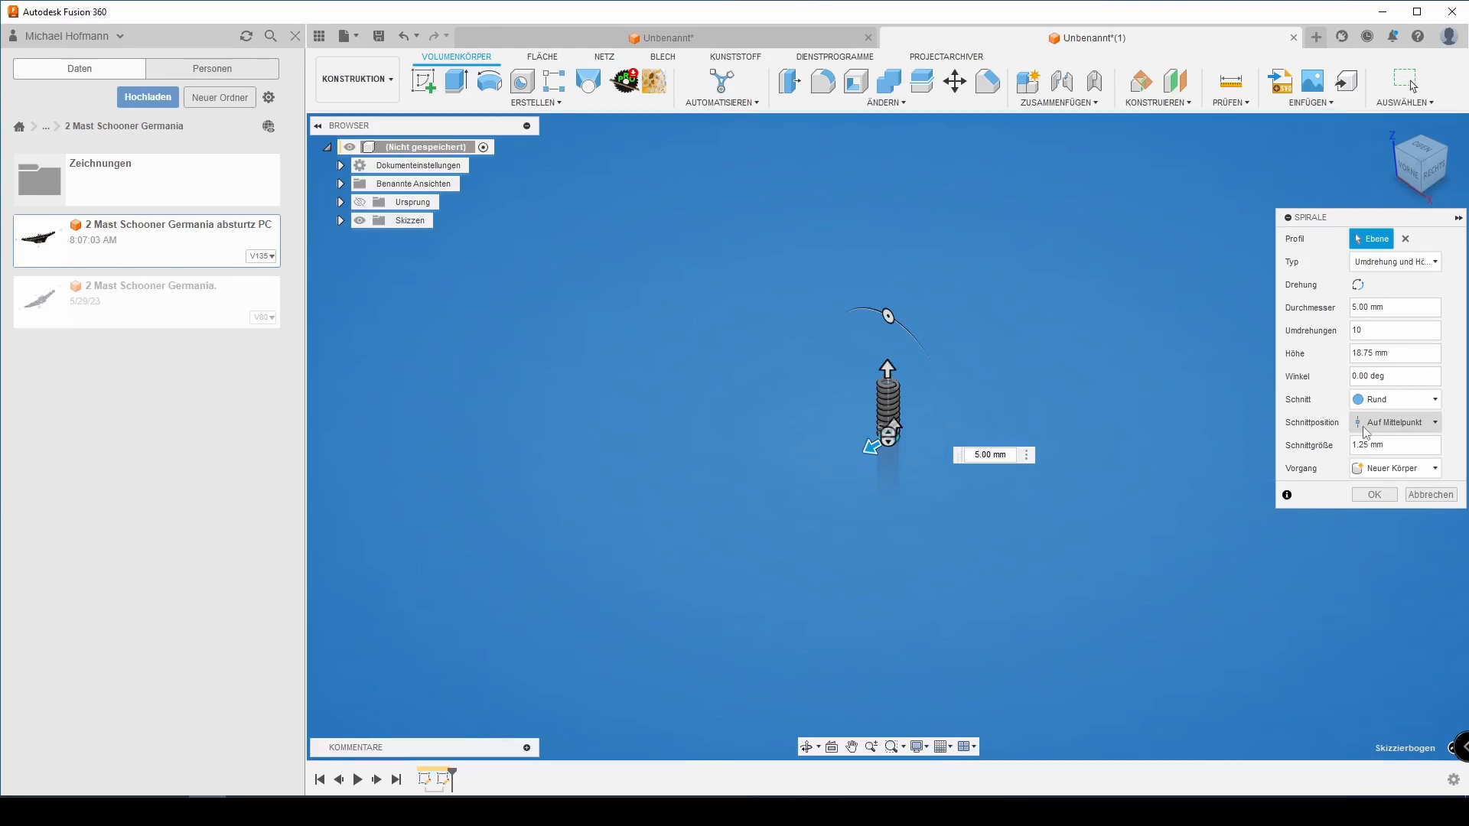
{"action": "left_click", "coordinate": [1368, 427]}
{"action": "left_click", "coordinate": [1379, 444]}
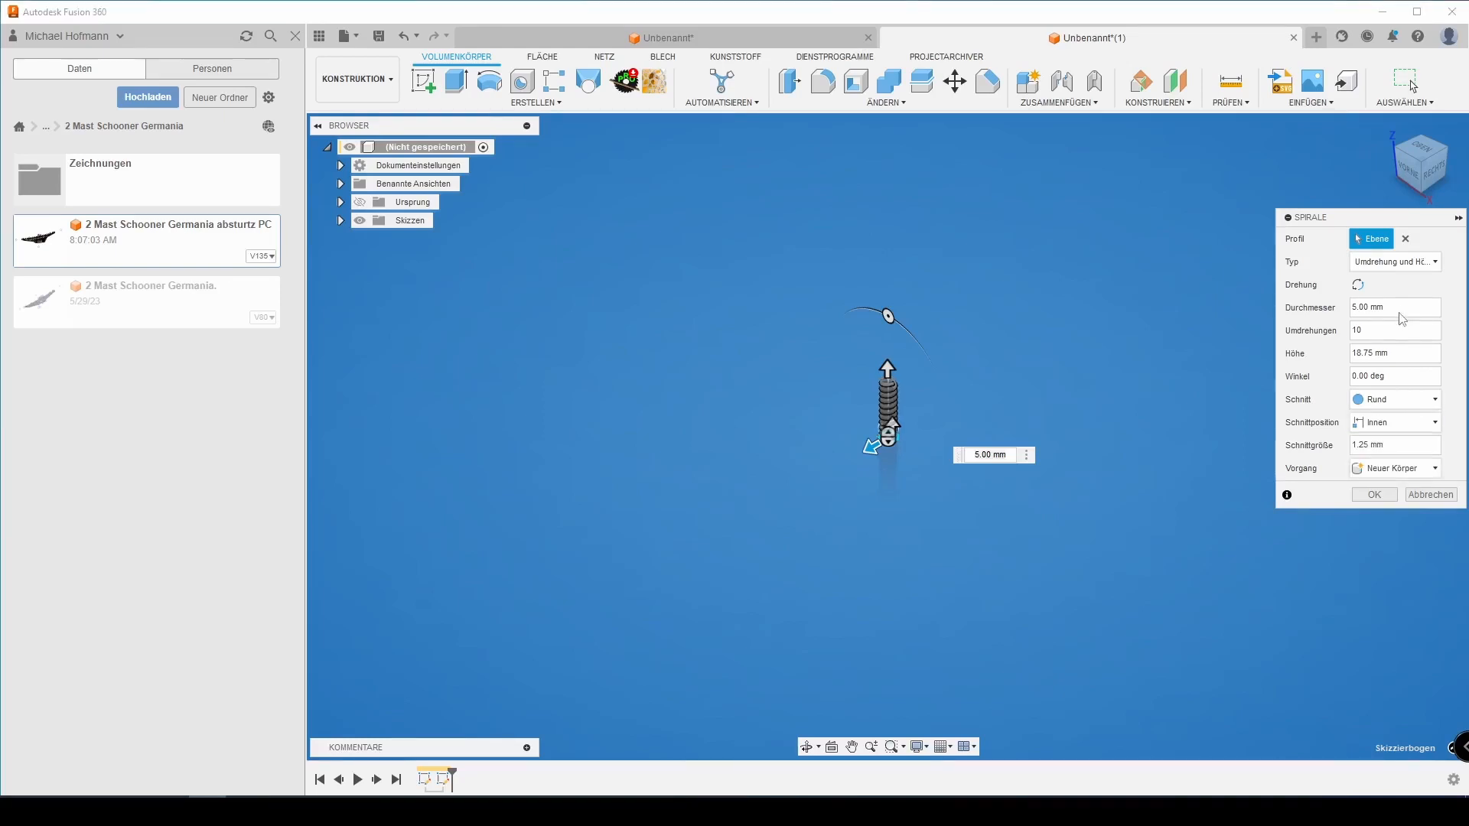
{"action": "left_click", "coordinate": [1400, 309]}
{"action": "type", "text": "4.5"}
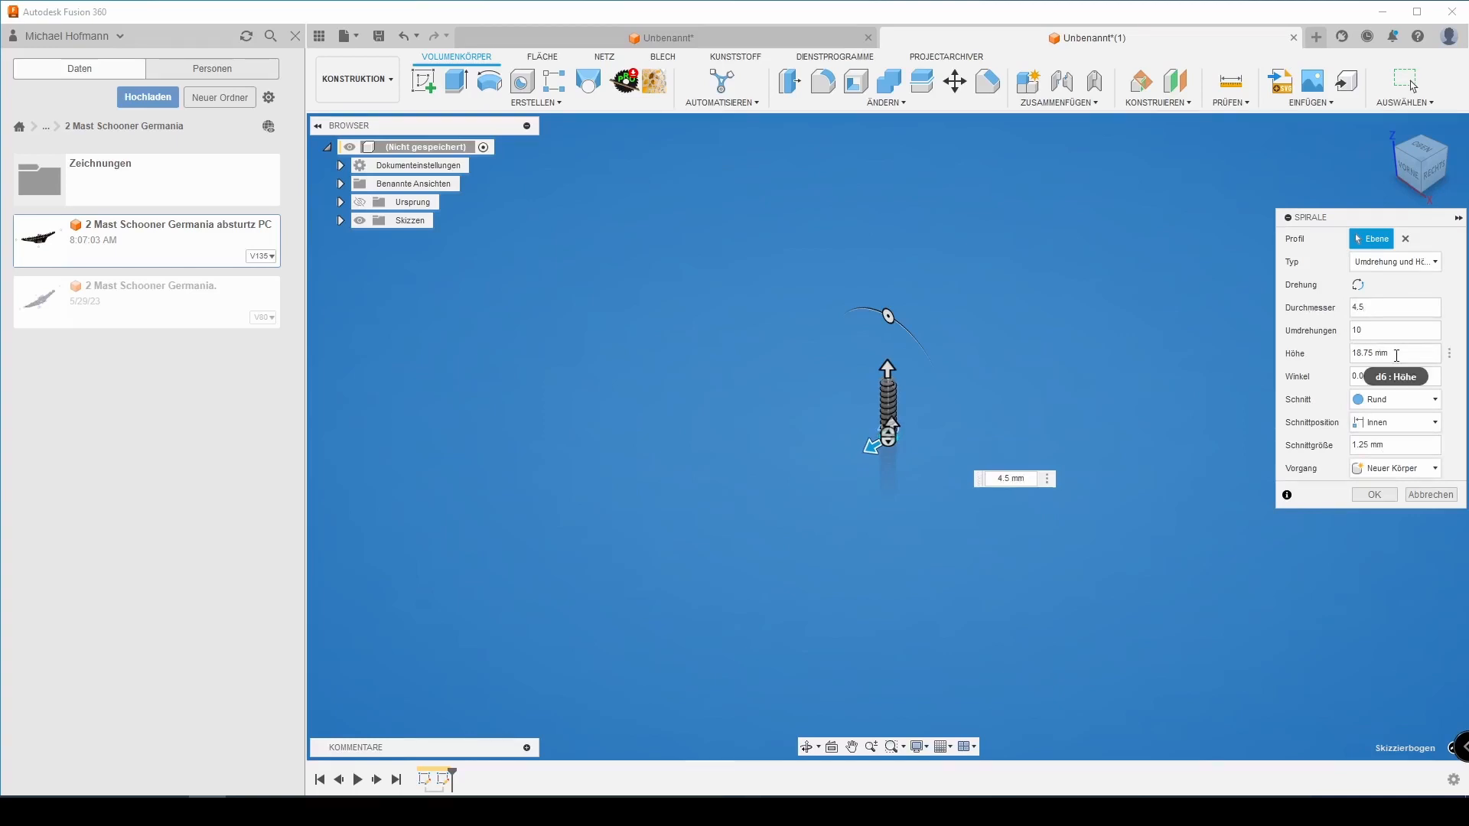
Set the coil's height to 8 mm with 10 revolutions
{"action": "left_click", "coordinate": [1396, 356]}
{"action": "type", "text": "8"}
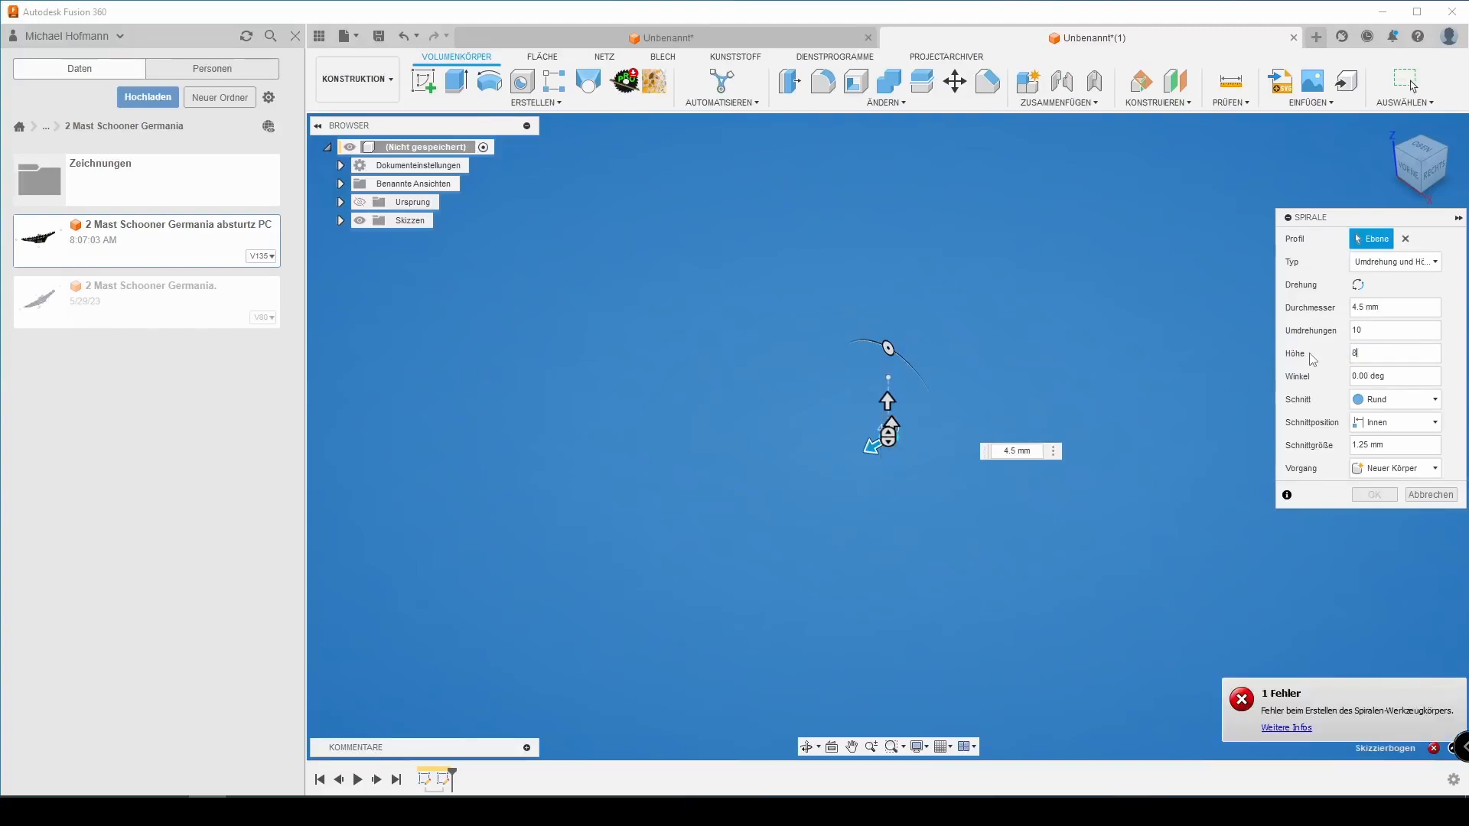
{"action": "left_click_drag", "start_coordinate": [1419, 330], "coordinate": [1296, 328]}
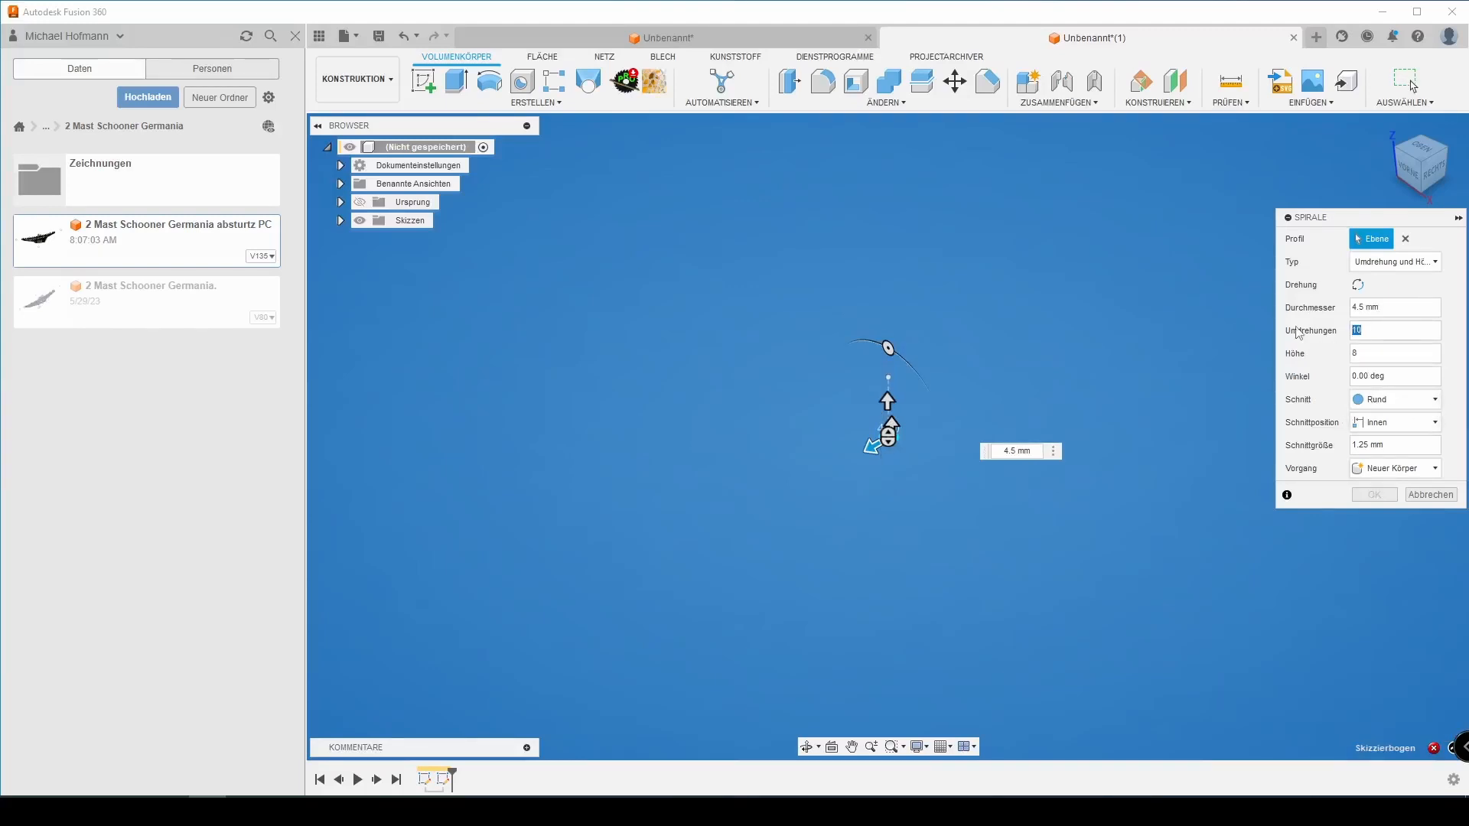
{"action": "type", "text": "10"}
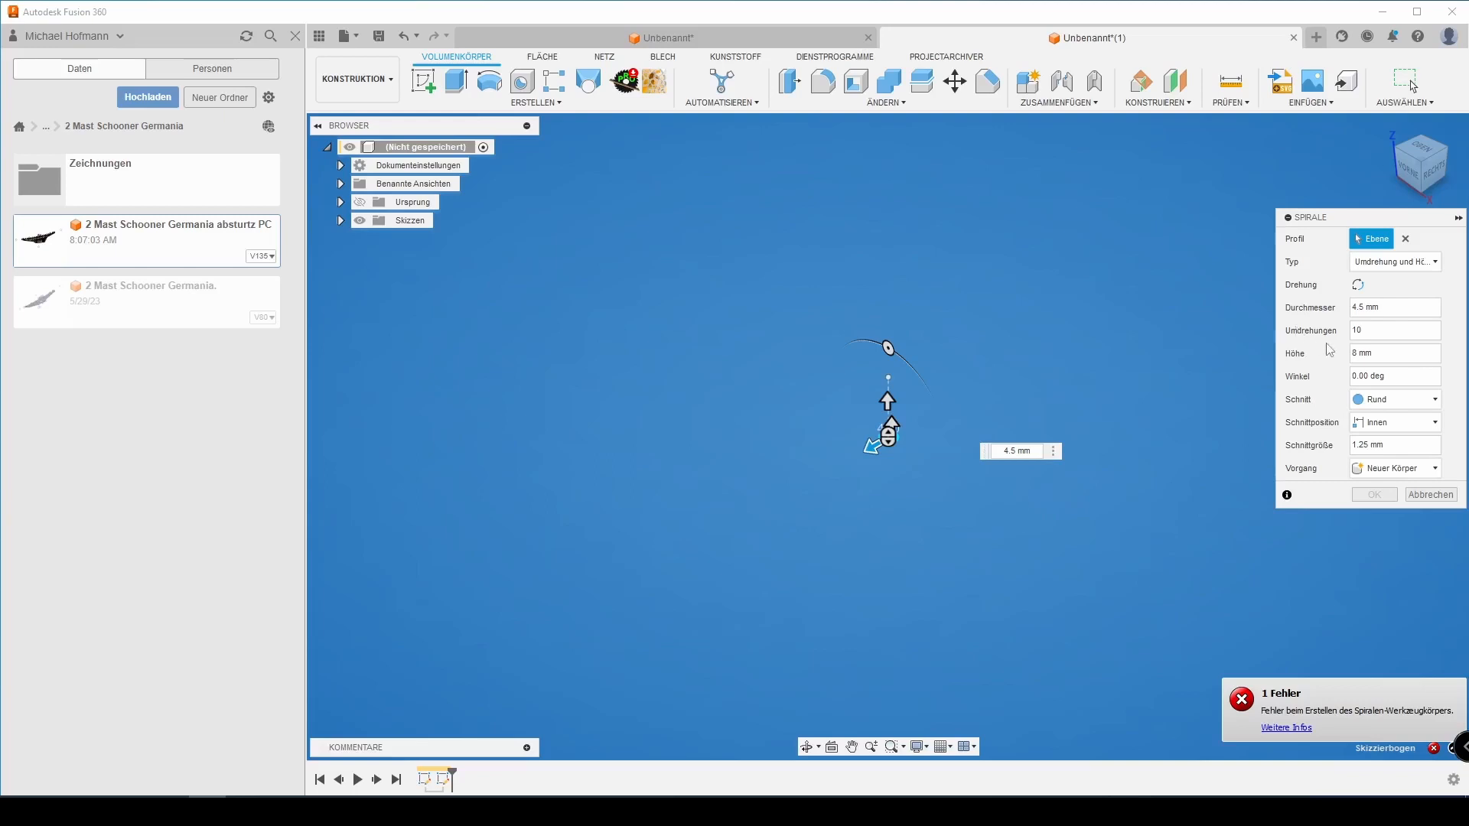
Set the coil's section size to 0.5 mm and create it as a new body
{"action": "left_click", "coordinate": [1406, 442]}
{"action": "left_click_drag", "start_coordinate": [1405, 442], "coordinate": [1319, 439]}
{"action": "type", "text": ".5.5"}
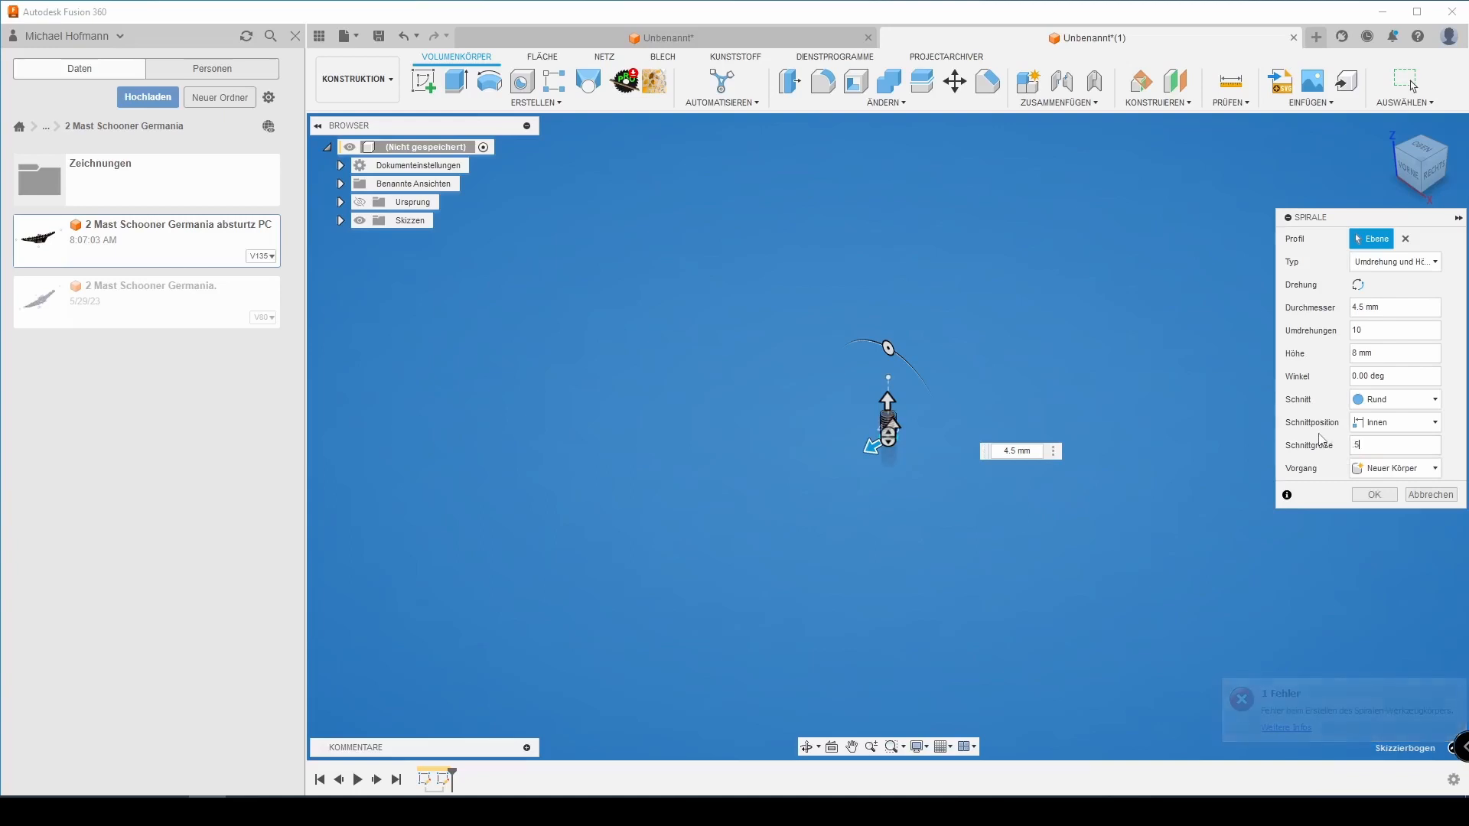
{"action": "left_click", "coordinate": [1369, 497]}
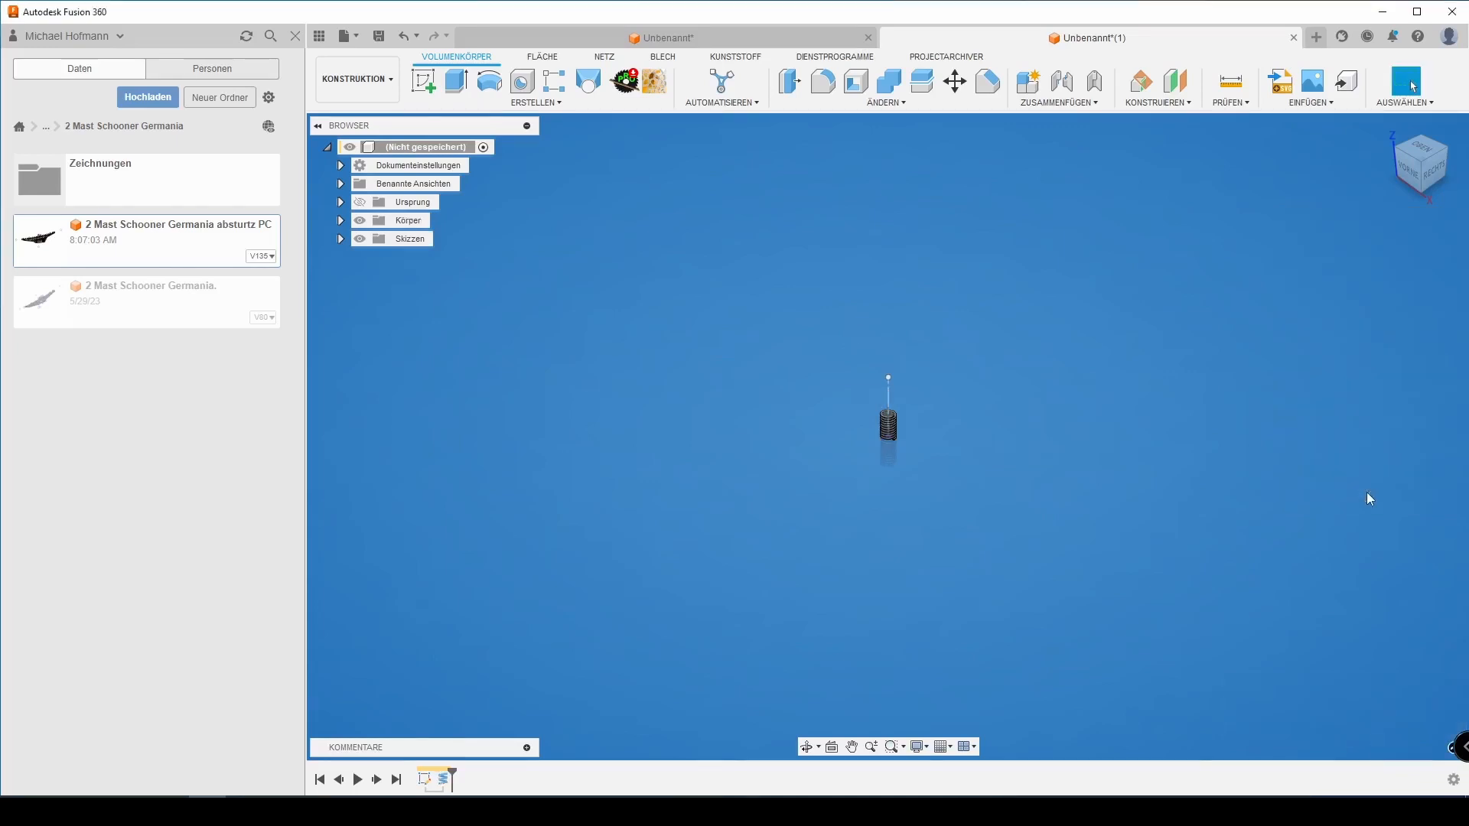
{"action": "scroll", "coordinate": [884, 413], "scroll_direction": "up", "scroll_amount": 10}
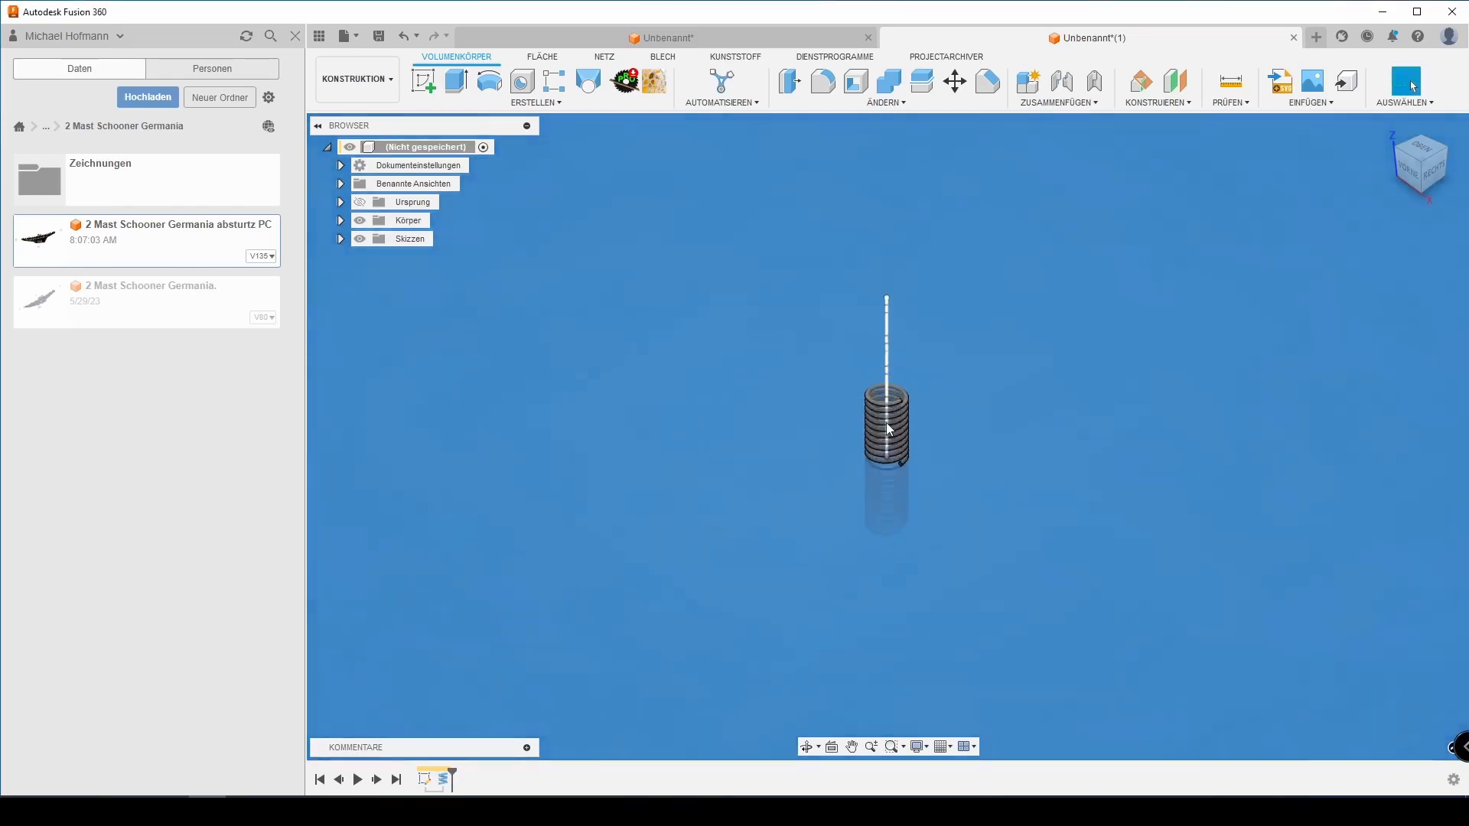
{"action": "scroll", "coordinate": [887, 425], "scroll_direction": "up", "scroll_amount": 1}
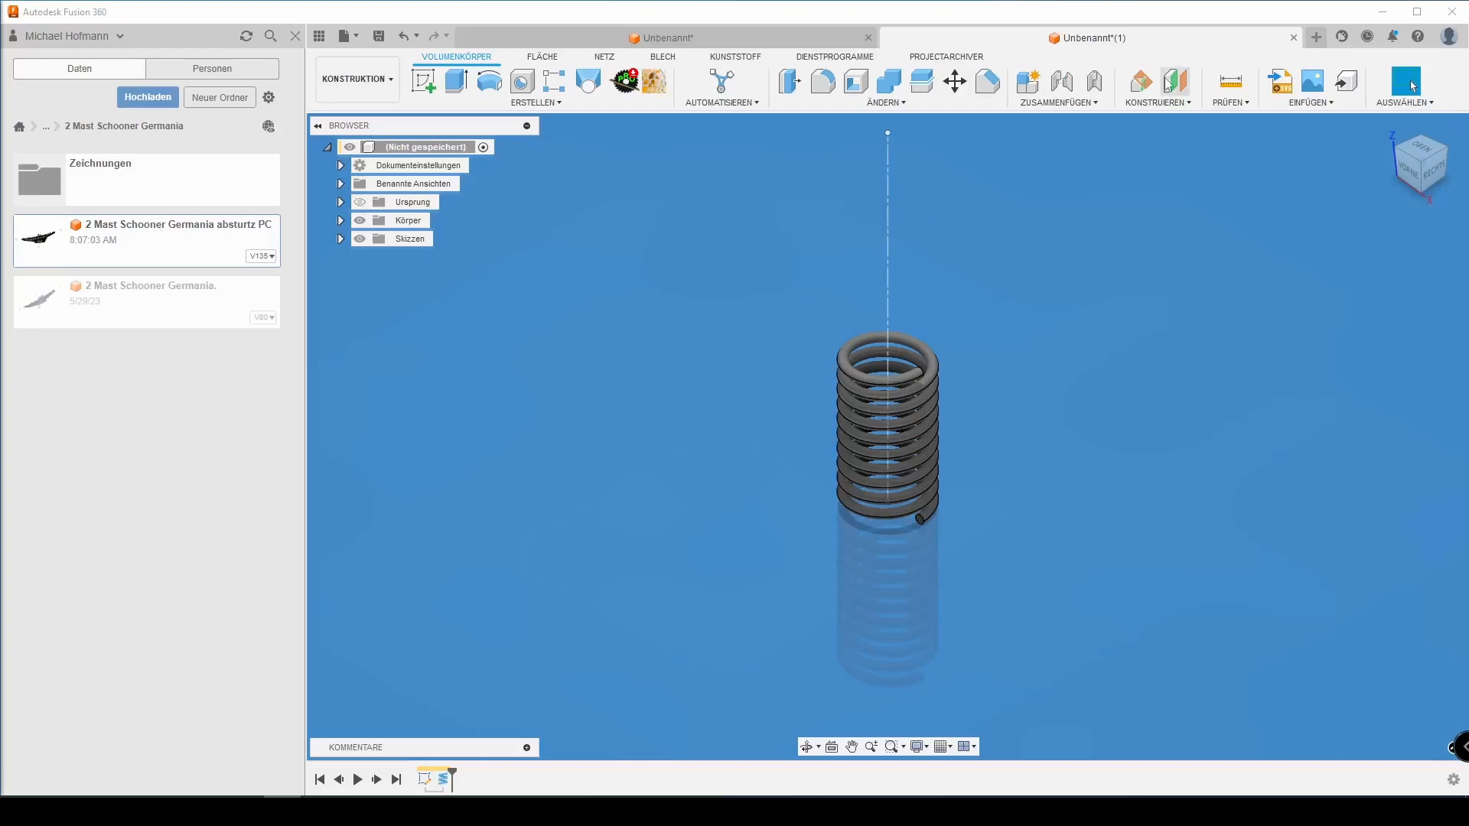
Create a construction plane at a 90-degree angle through the coil's vertical centerline
{"action": "left_click", "coordinate": [1141, 83]}
{"action": "left_click", "coordinate": [889, 259]}
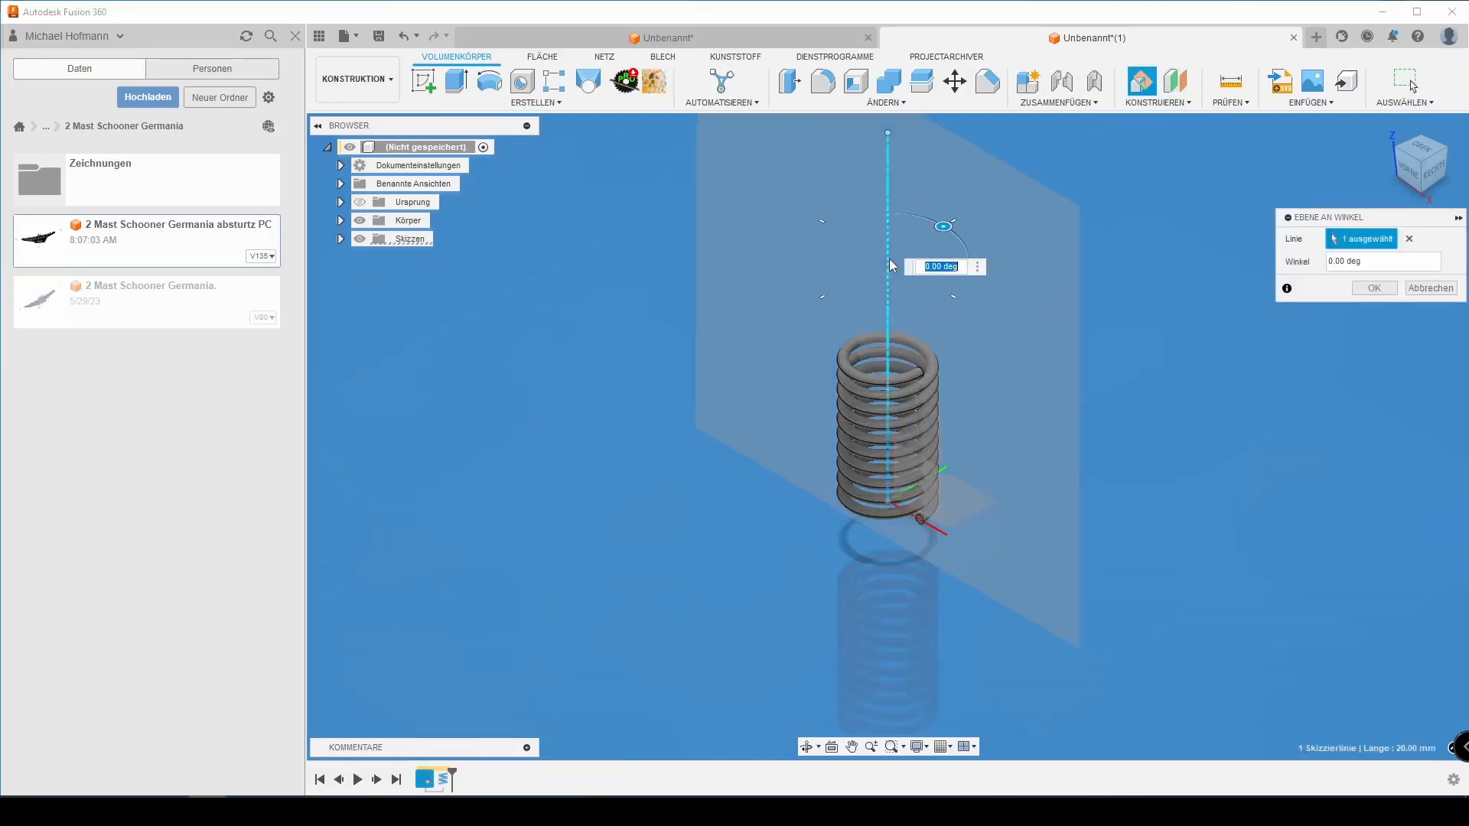
{"action": "type", "text": "90"}
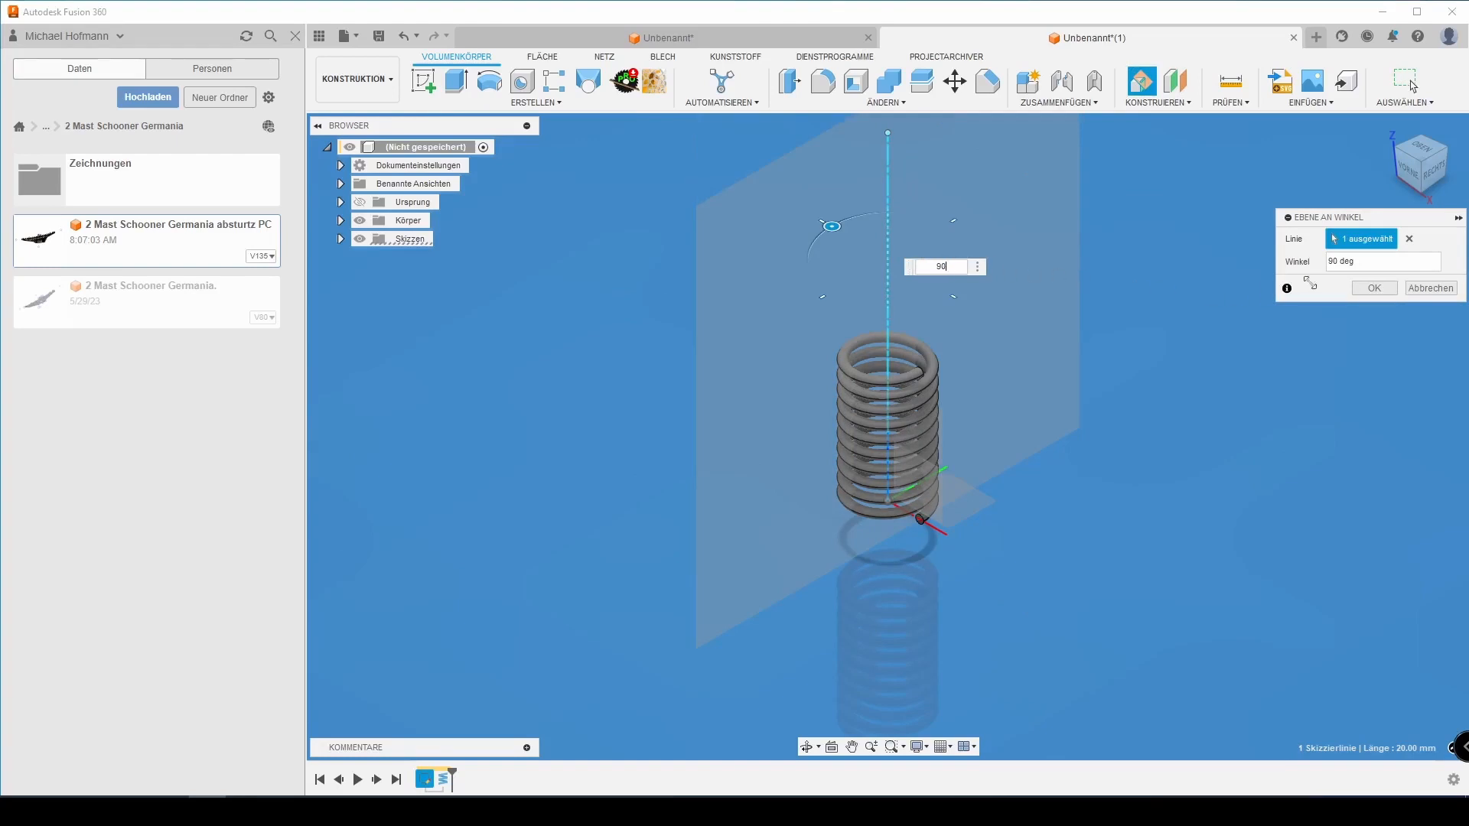
{"action": "left_click", "coordinate": [1374, 288]}
Start a sketch on the angled plane and draw a 3 mm line straight up the axis from the coil's top
{"action": "left_click", "coordinate": [423, 80]}
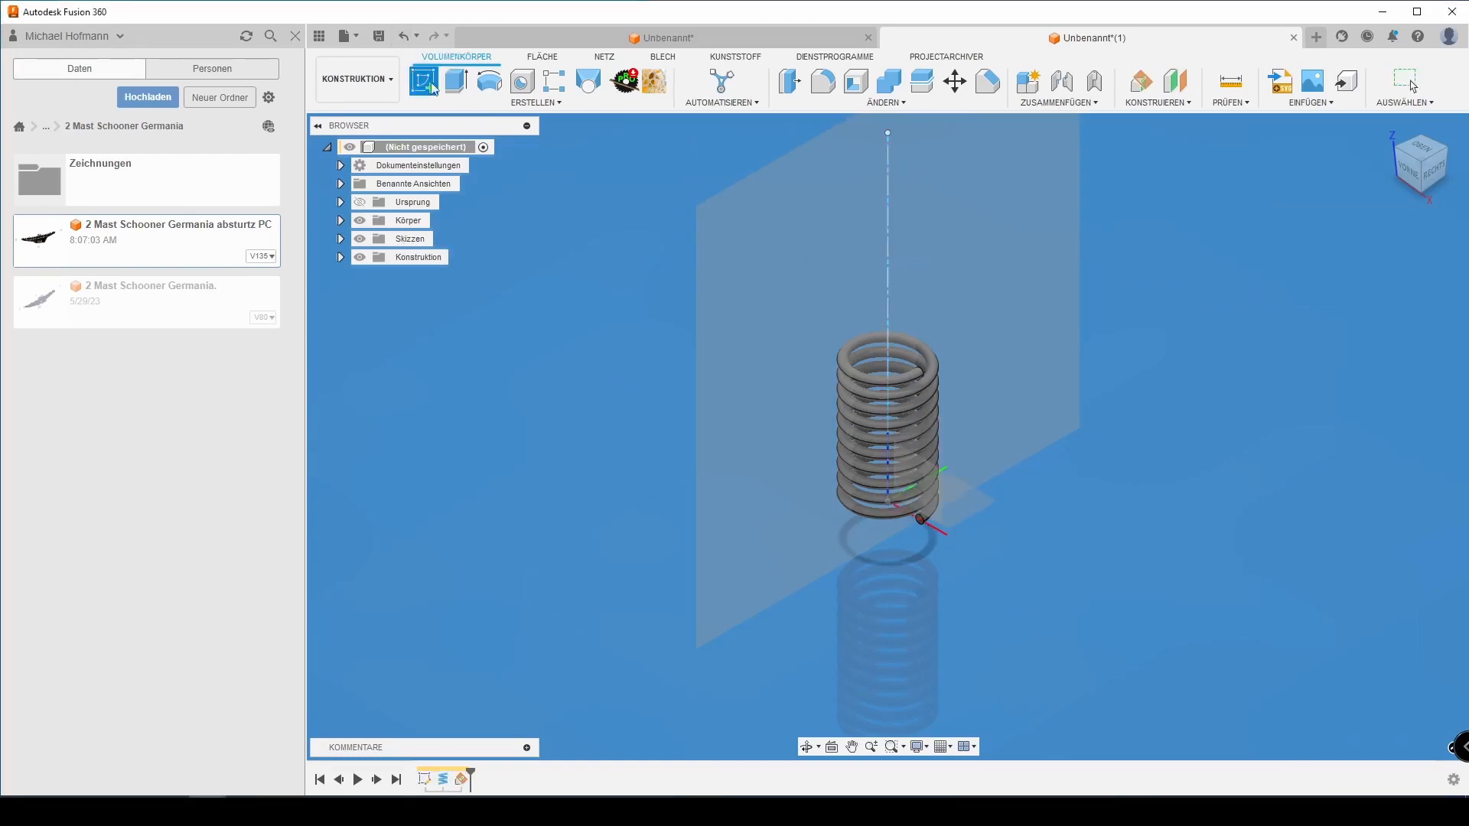
{"action": "left_click", "coordinate": [948, 302]}
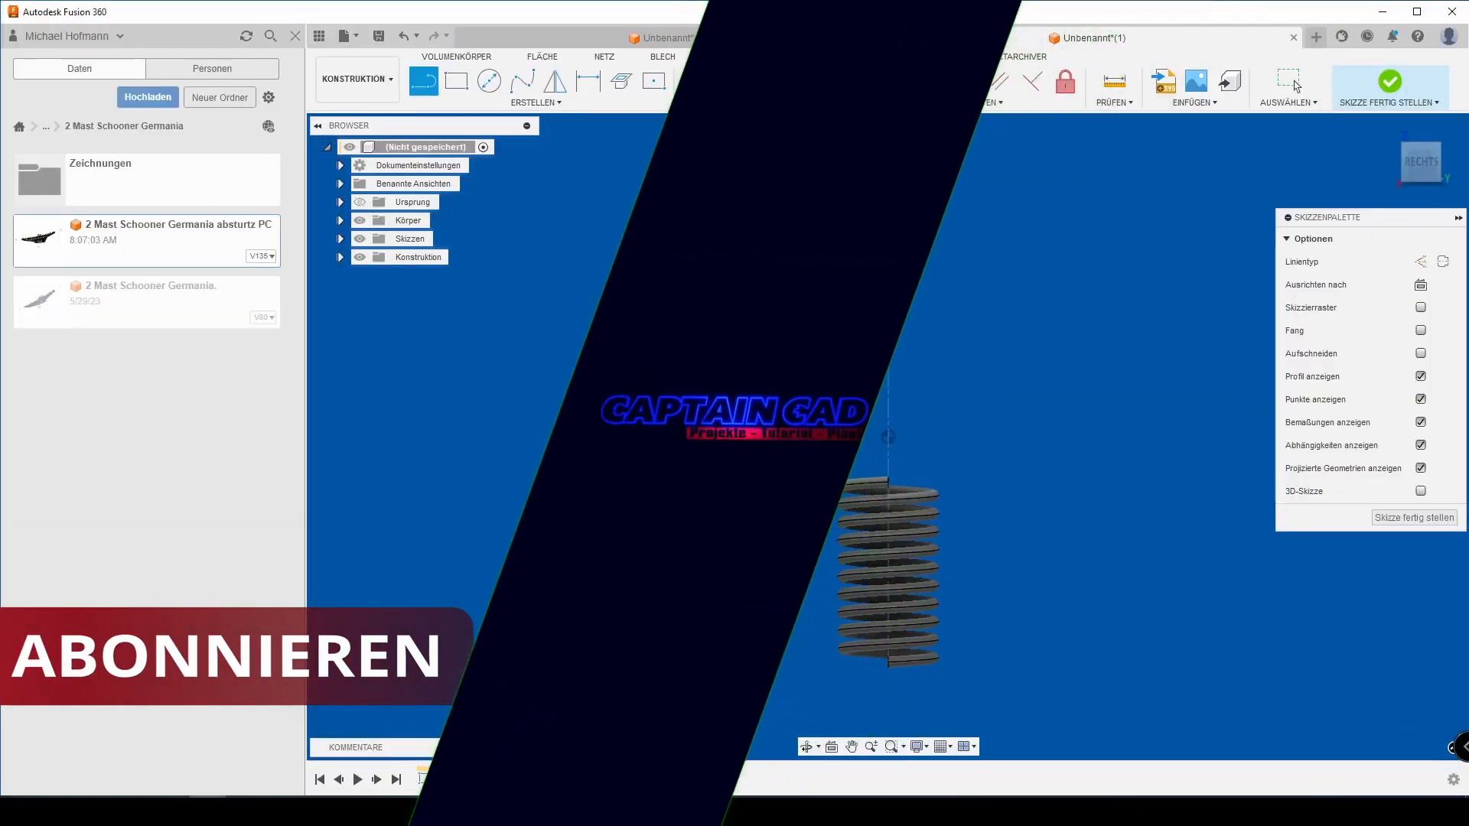
{"action": "left_click", "coordinate": [888, 482]}
{"action": "type", "text": "3"}
{"action": "key", "text": "Return"}
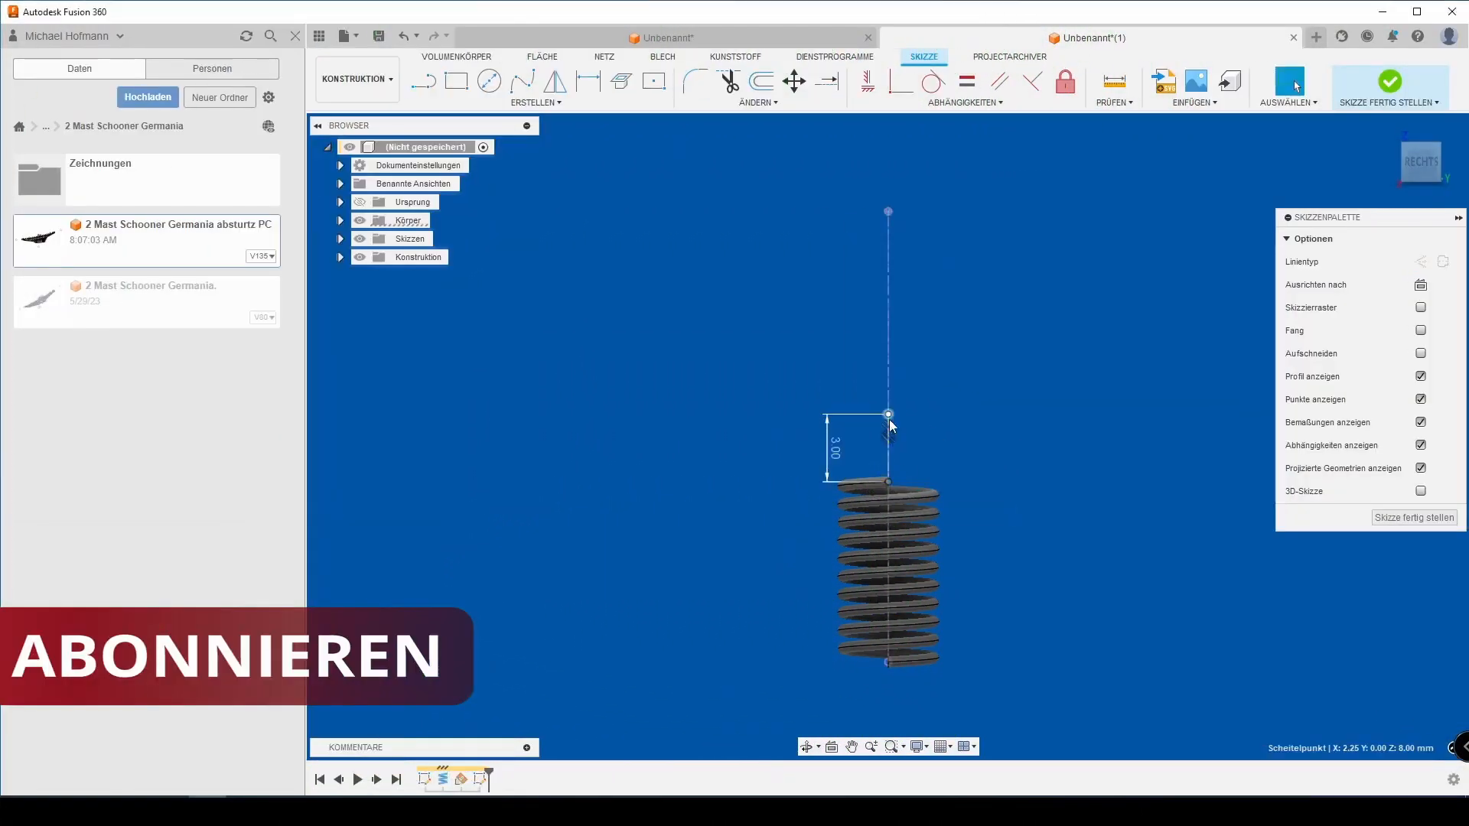
Draw a construction circle centred on the upper end of the 3 mm line, with its diameter set to d8*2
{"action": "key", "text": "c"}
{"action": "left_click", "coordinate": [888, 414]}
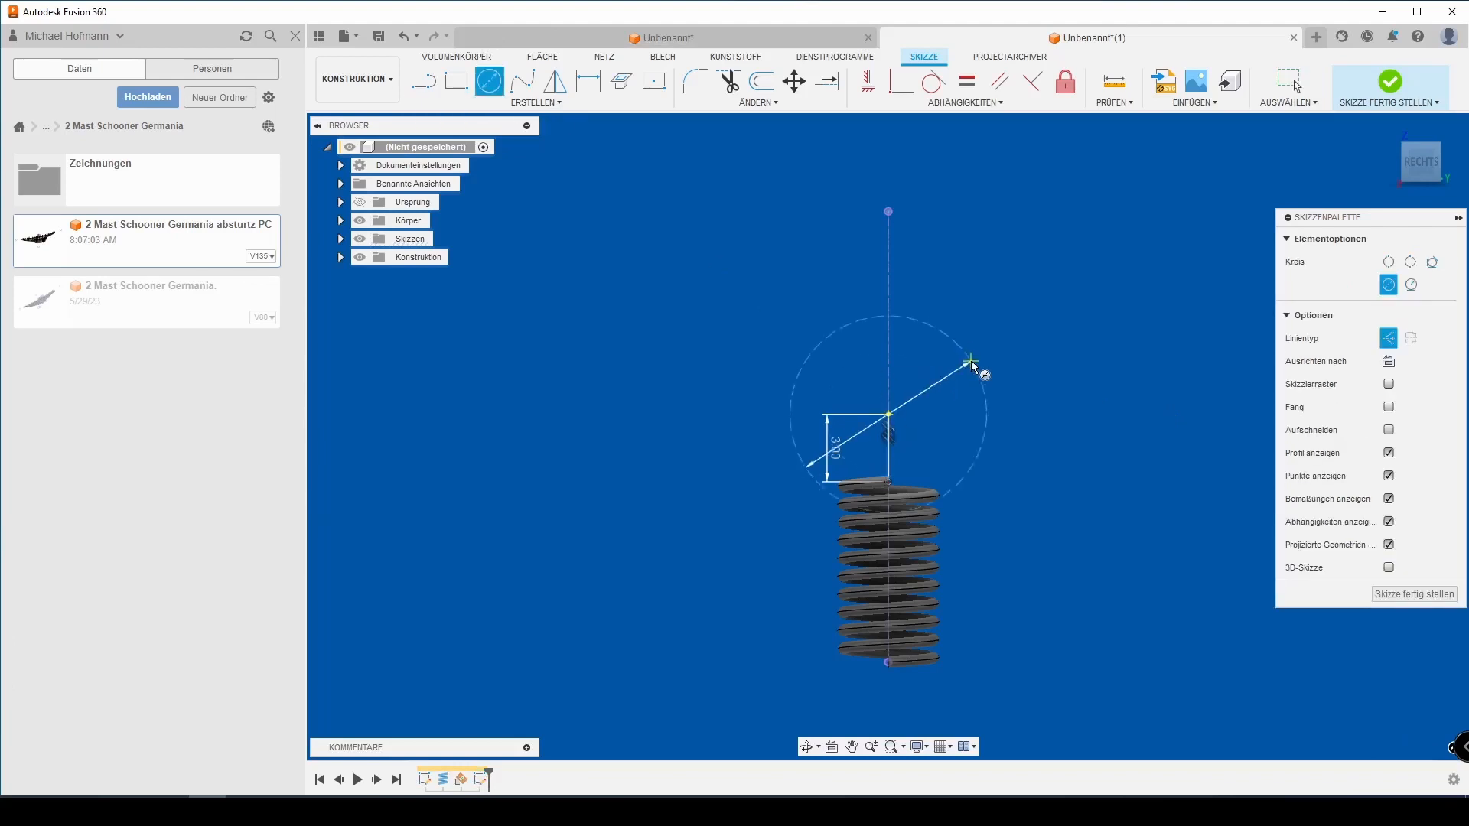
{"action": "type", "text": "5"}
{"action": "key", "text": "Return"}
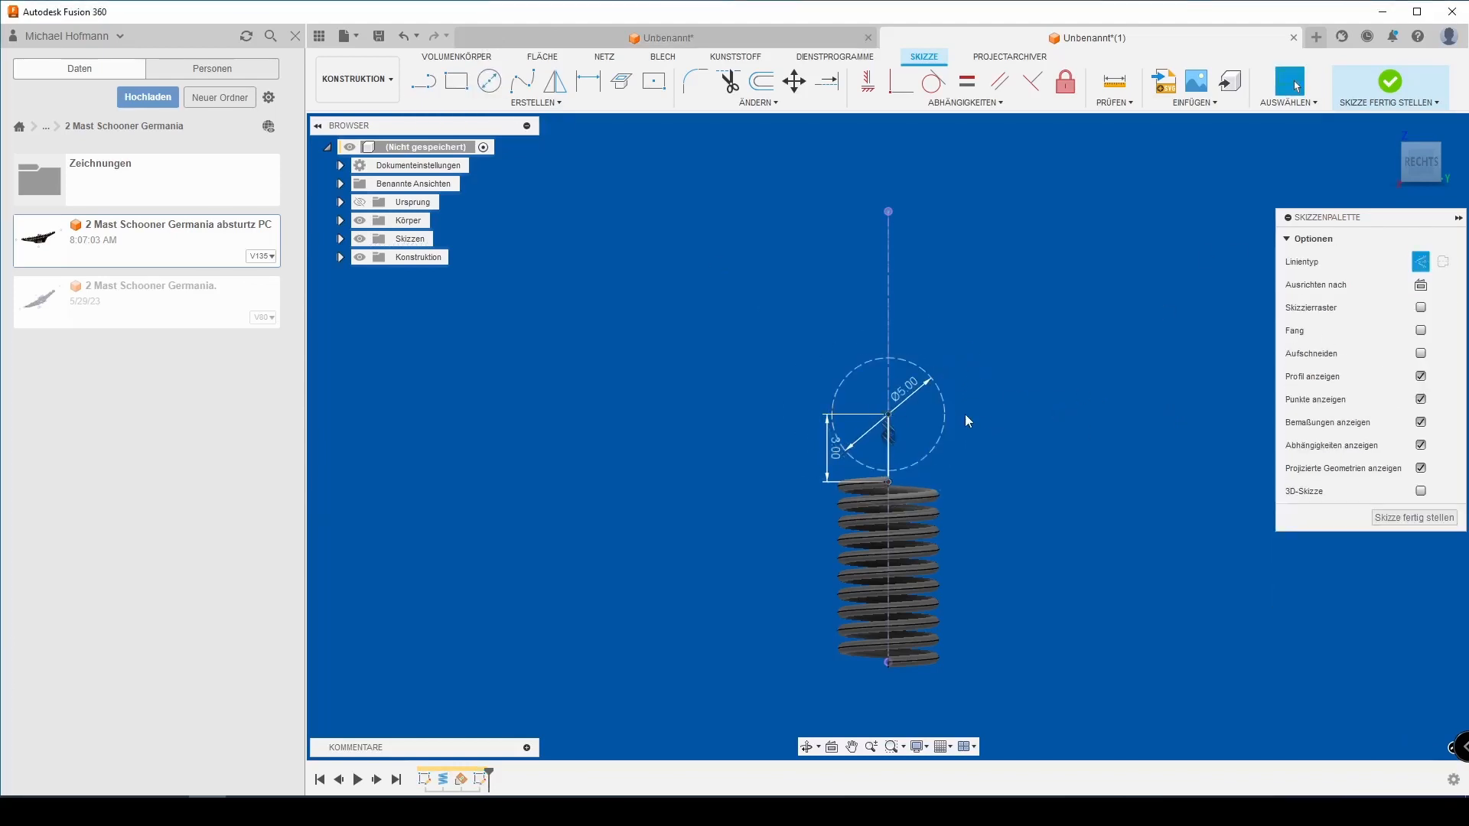
{"action": "double_click", "coordinate": [906, 390]}
{"action": "type", "text": "d8*2"}
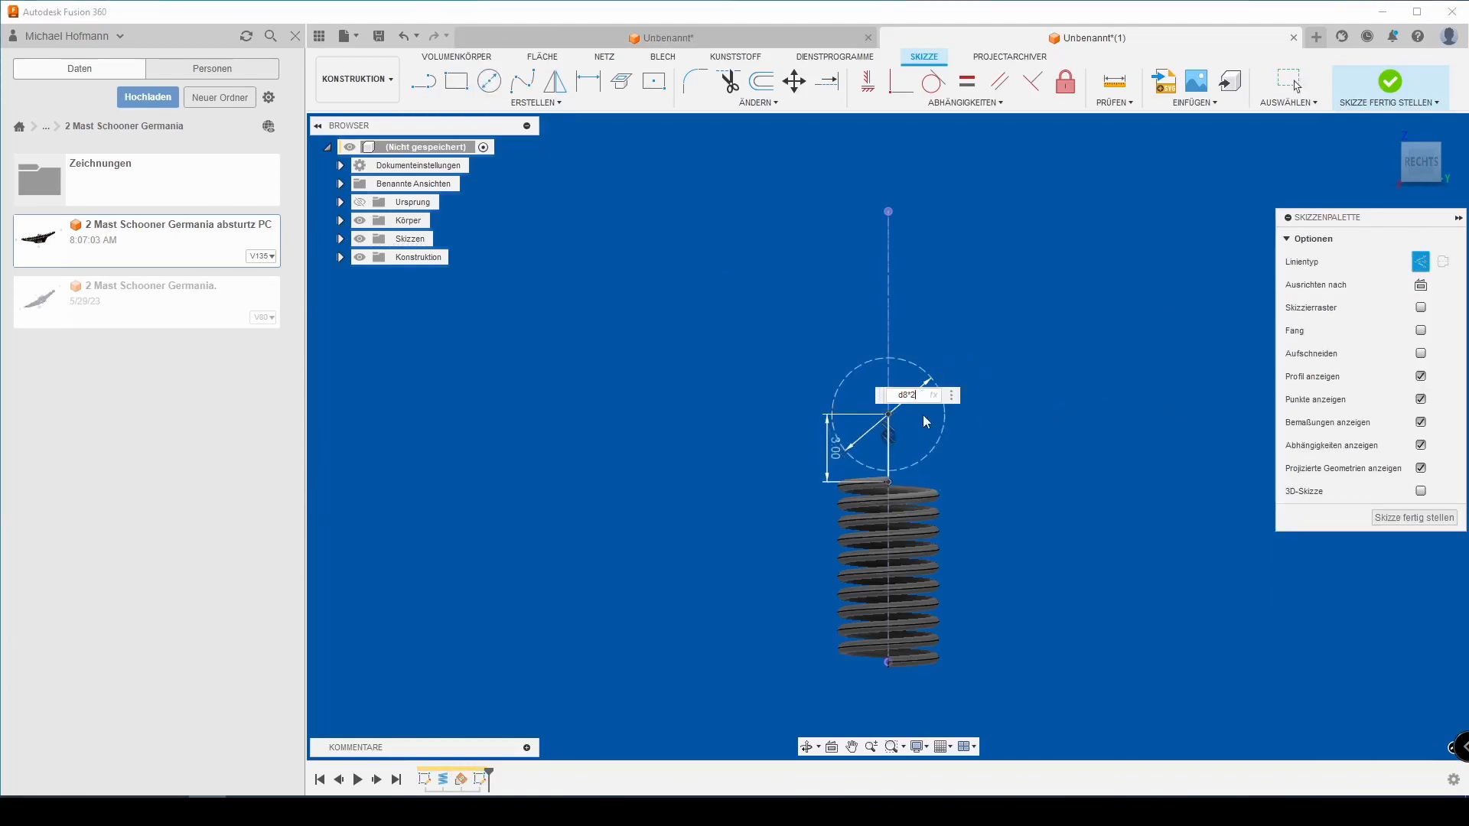
{"action": "key", "text": "Return"}
Draw a construction line about 5.2 mm long from the circle's centre, sloping down beyond the circle
{"action": "middle_click_drag", "start_coordinate": [973, 462], "coordinate": [963, 475], "text": "shift"}
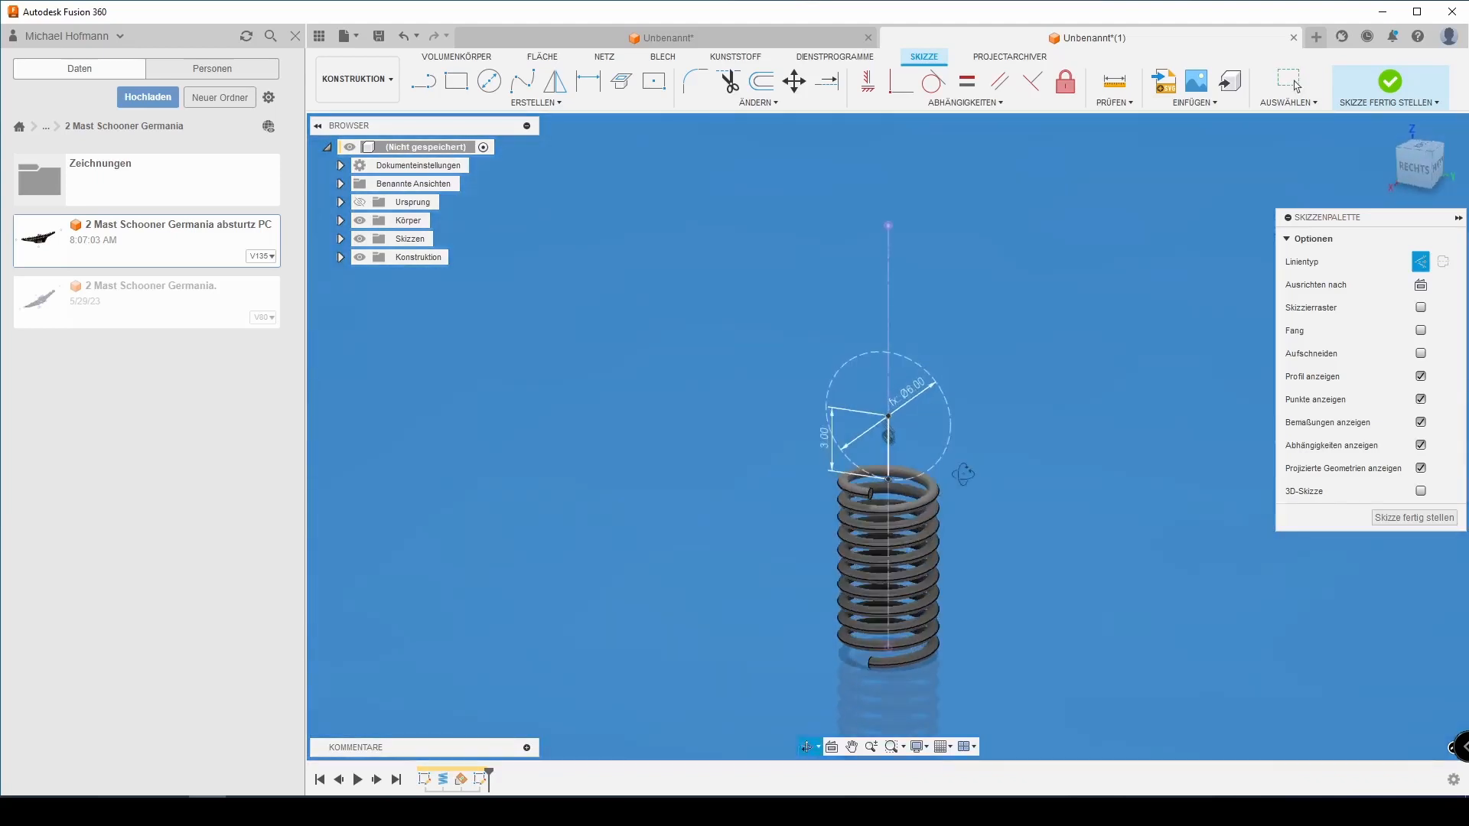
{"action": "key", "text": "l"}
{"action": "left_click", "coordinate": [888, 415]}
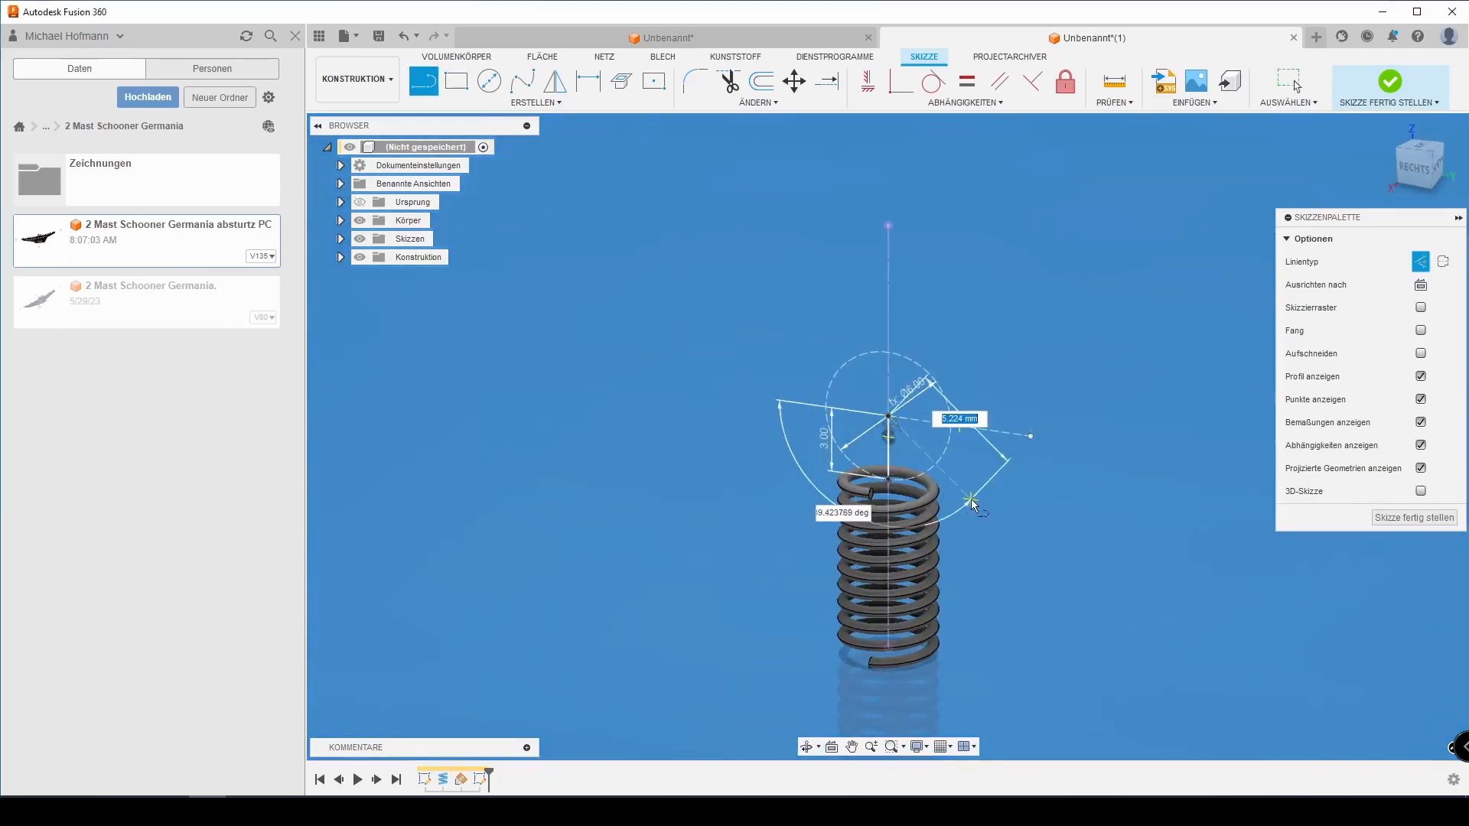
{"action": "double_click", "coordinate": [971, 500]}
Dimension the angle between the sloping construction line and the vertical axis as 60 degrees
{"action": "key", "text": "d"}
{"action": "left_click", "coordinate": [914, 444]}
{"action": "left_click", "coordinate": [889, 494]}
{"action": "left_click", "coordinate": [1007, 564]}
{"action": "type", "text": "6"}
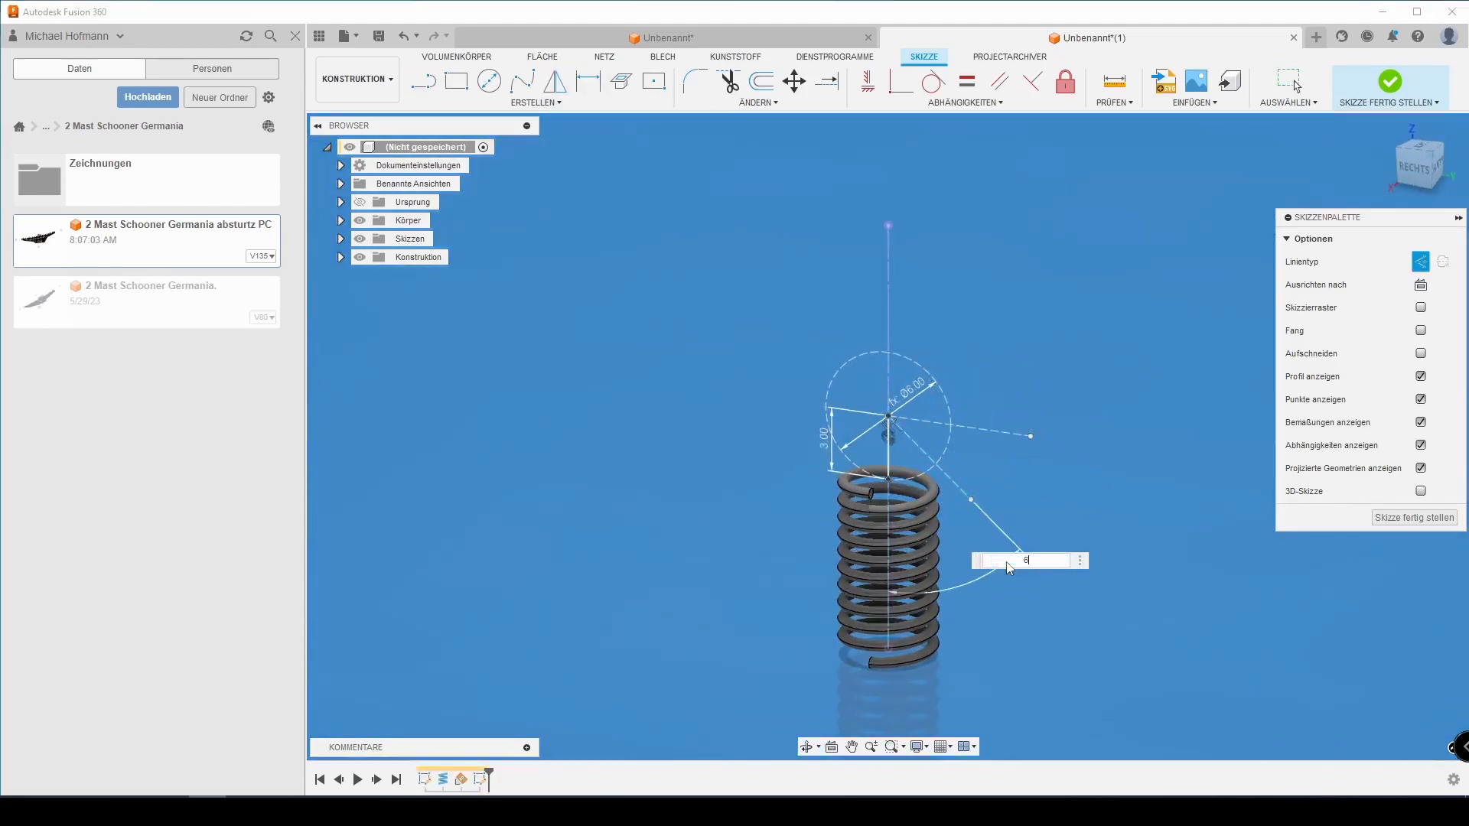
{"action": "type", "text": "0"}
{"action": "key", "text": "Return"}
{"action": "key", "text": "Escape"}
Change the circle to normal geometry, trim its arc between the two construction lines, and finish the sketch
{"action": "left_click", "coordinate": [948, 402]}
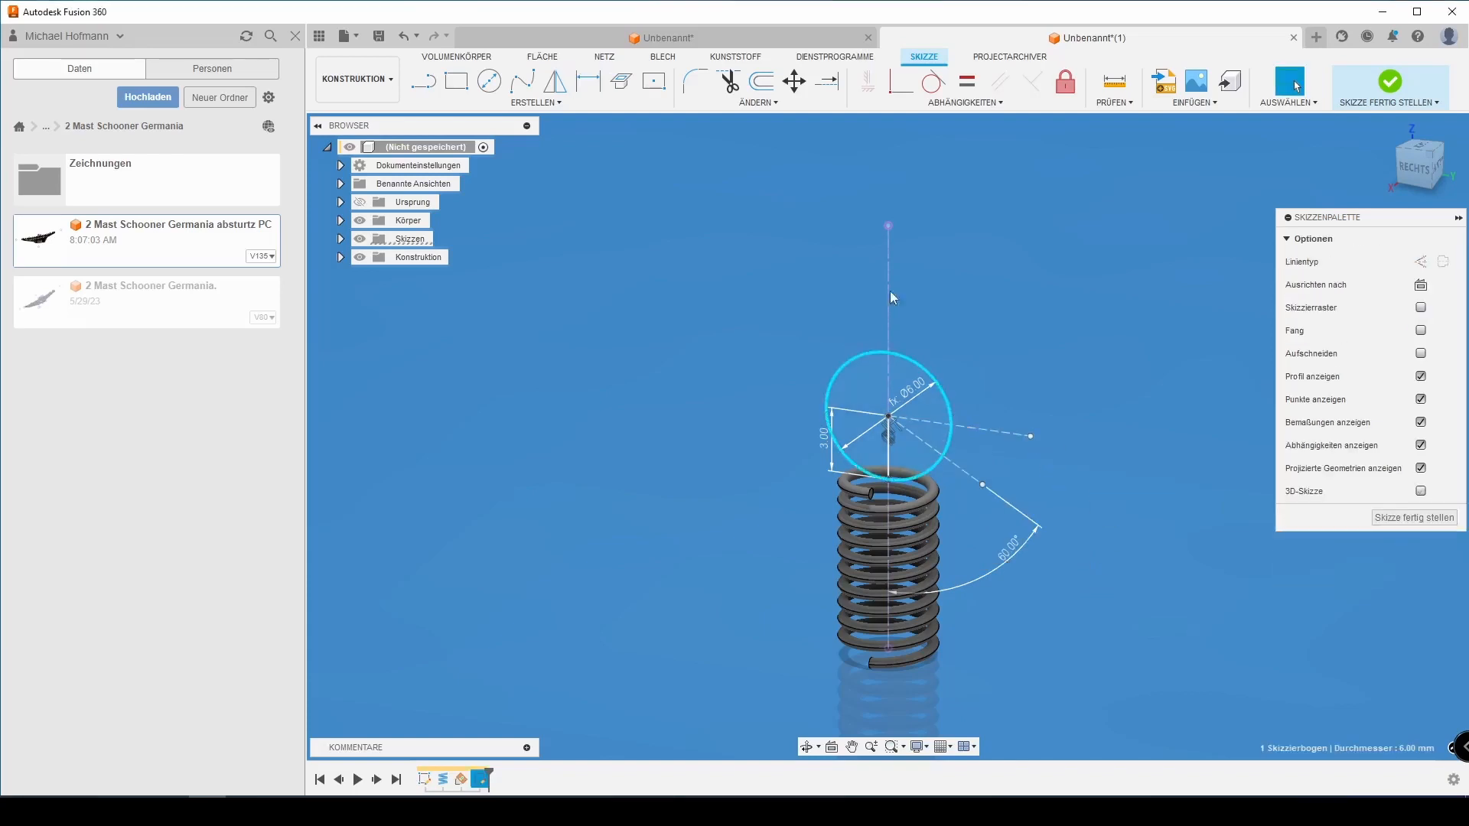
{"action": "key", "text": "t"}
{"action": "left_click", "coordinate": [935, 381]}
{"action": "left_click", "coordinate": [404, 36]}
{"action": "key", "text": "t"}
{"action": "left_click", "coordinate": [949, 442]}
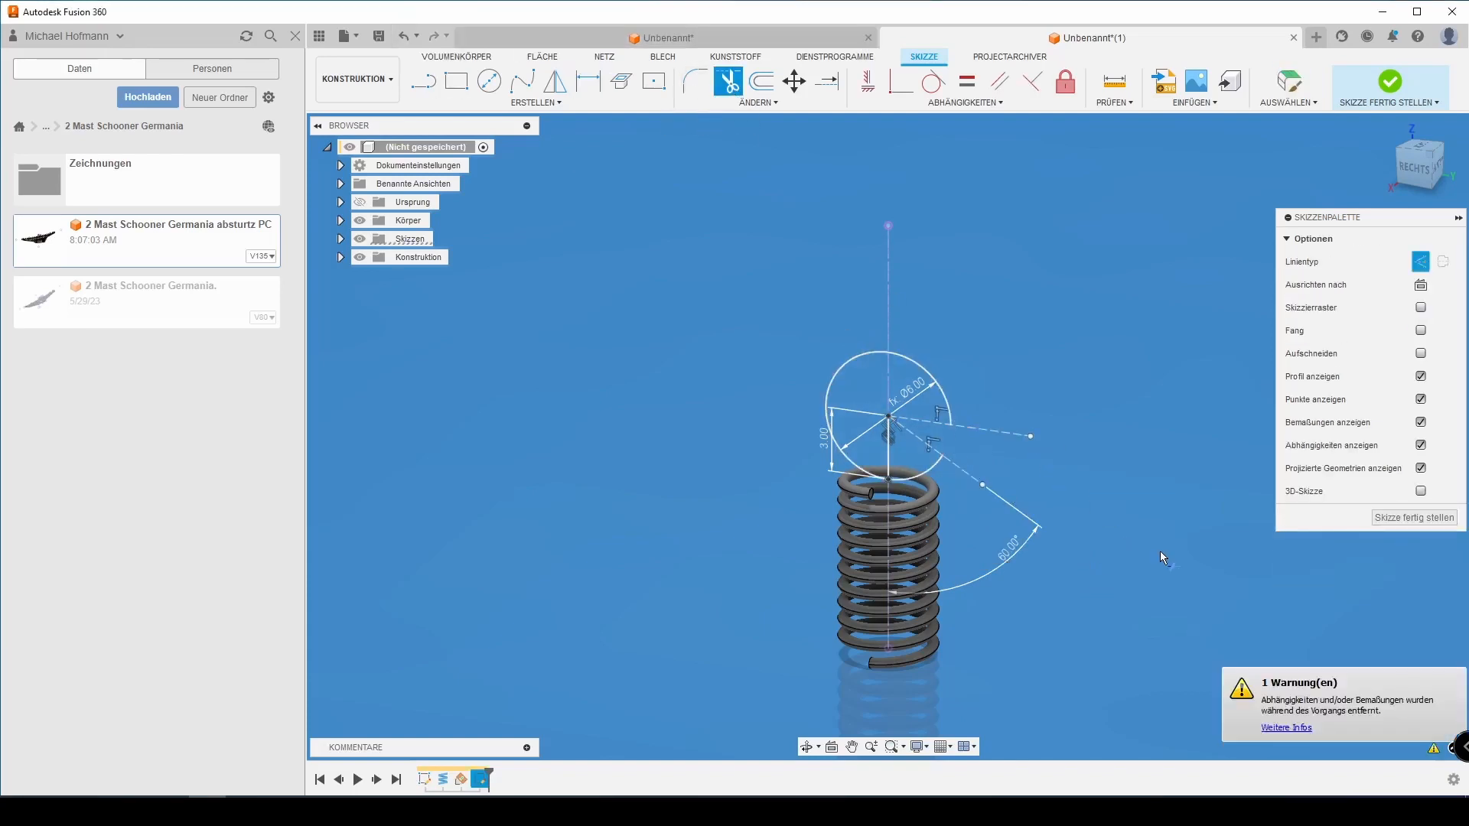
{"action": "left_click", "coordinate": [1377, 518]}
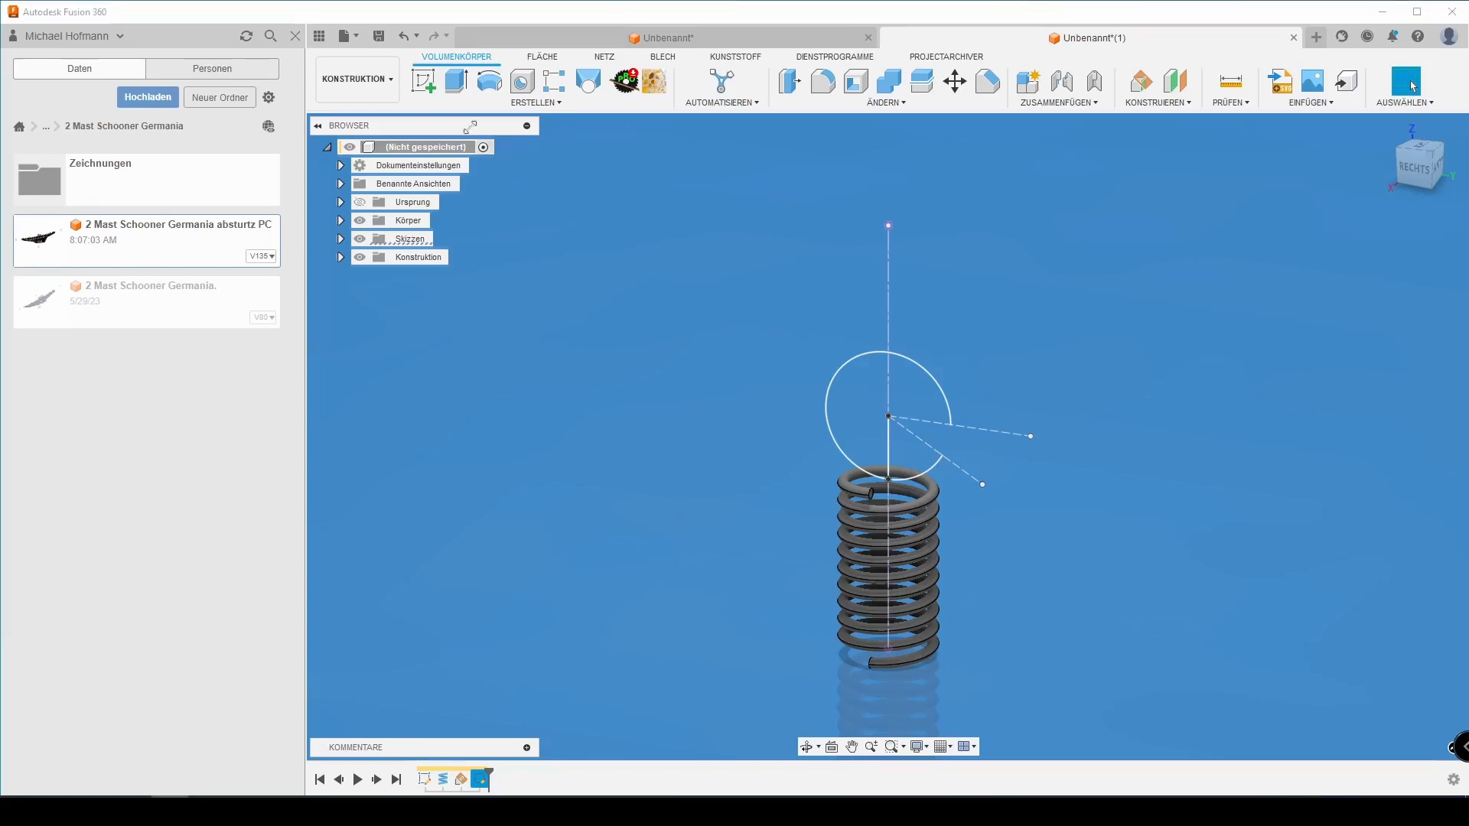
Start a sketch on the coil wire's upper end face, project that face into it, and finish the sketch
{"action": "left_click", "coordinate": [423, 84]}
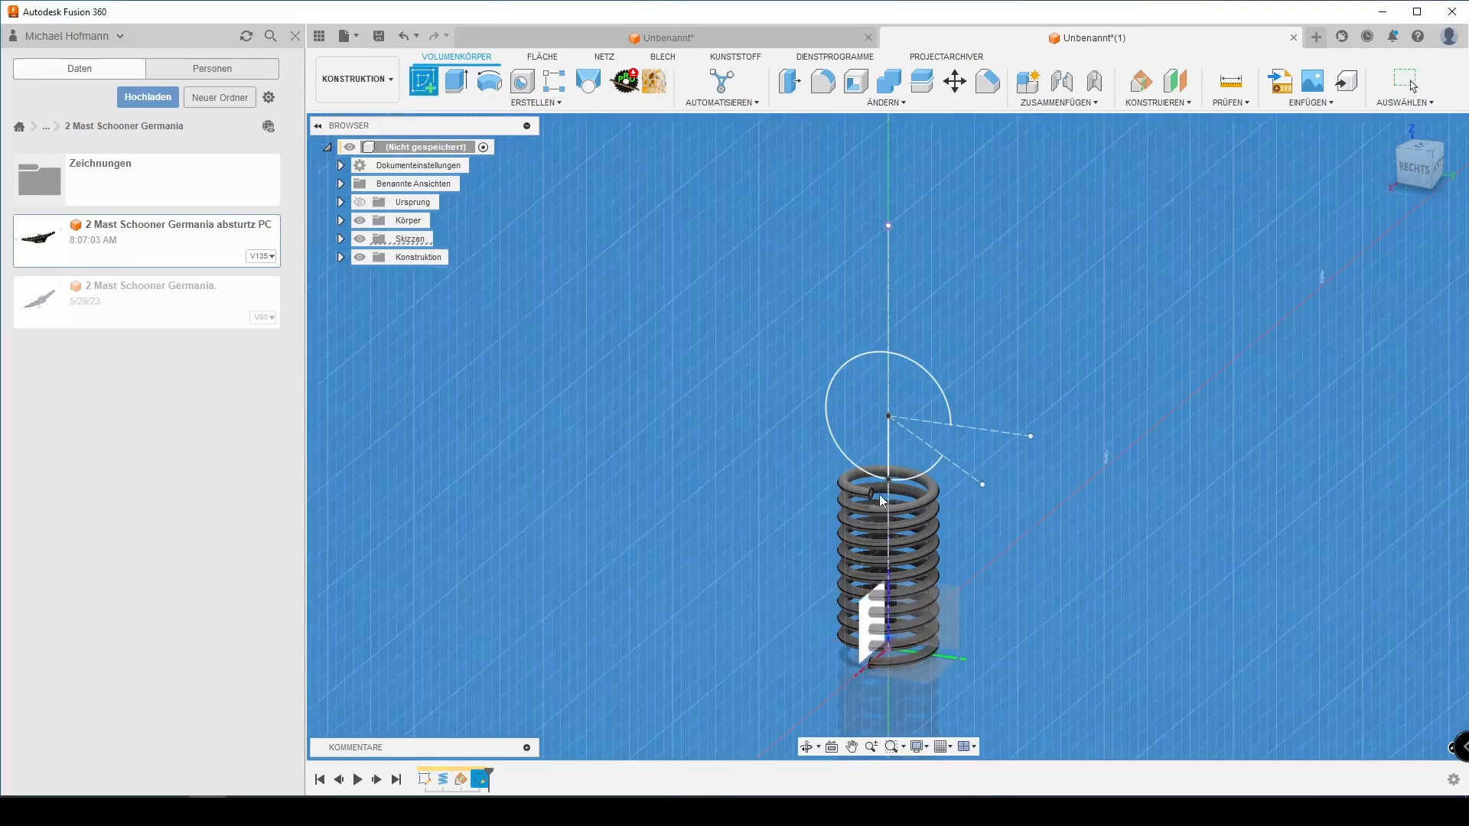
{"action": "left_click", "coordinate": [871, 493]}
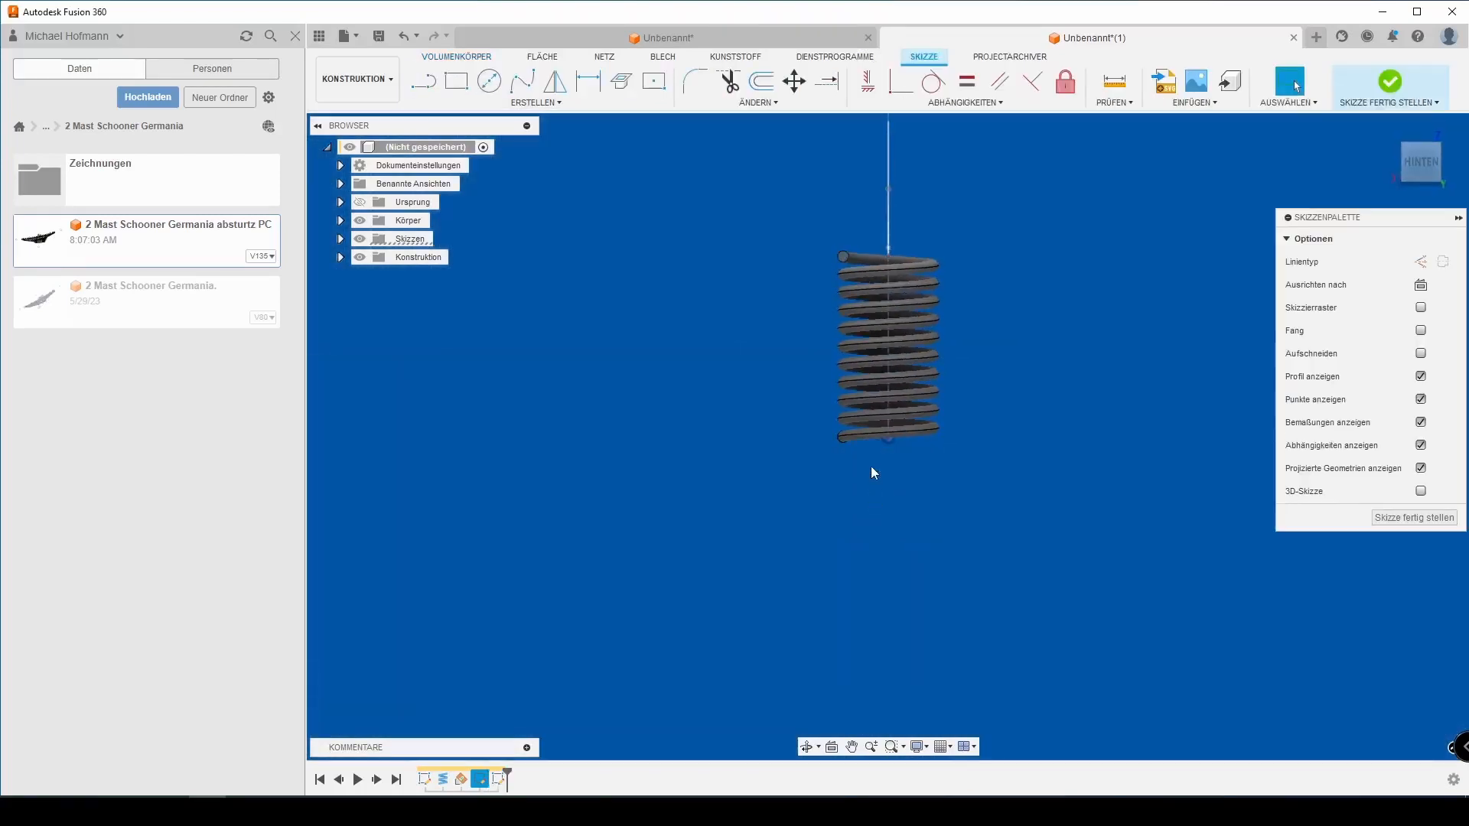
{"action": "key", "text": "p"}
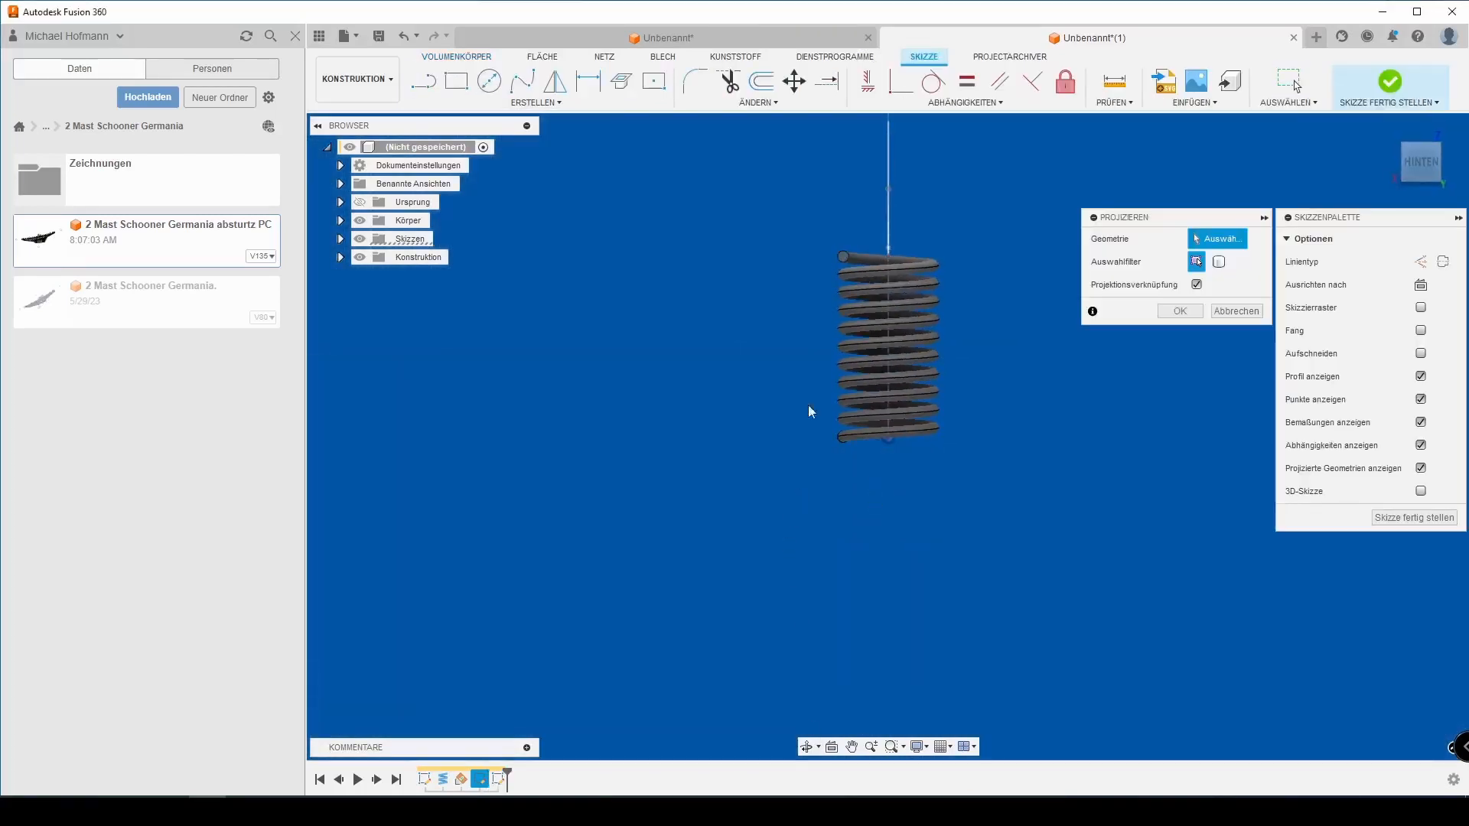
{"action": "left_click", "coordinate": [848, 257]}
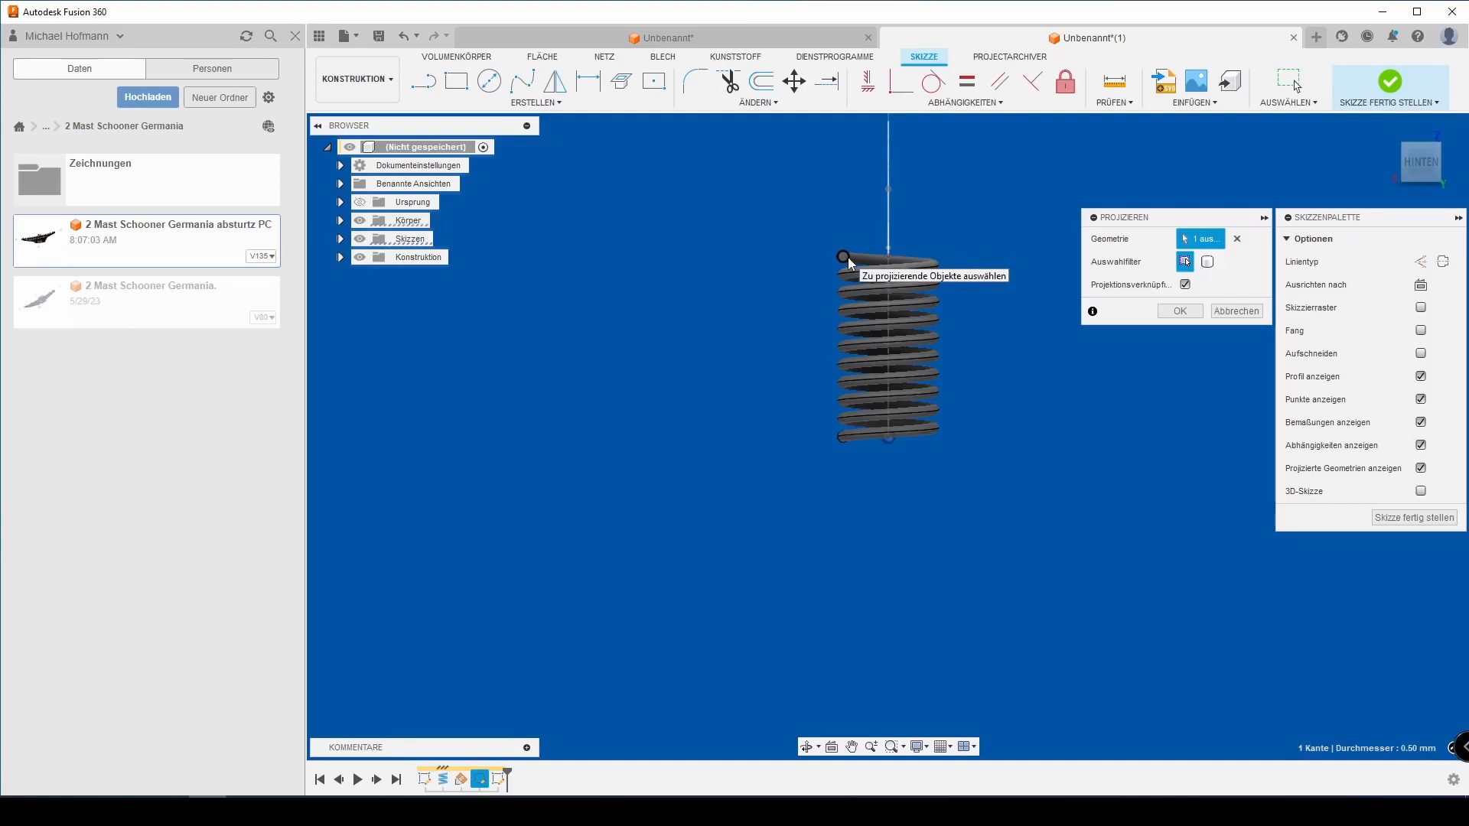
{"action": "scroll", "coordinate": [848, 257], "scroll_direction": "up", "scroll_amount": 5}
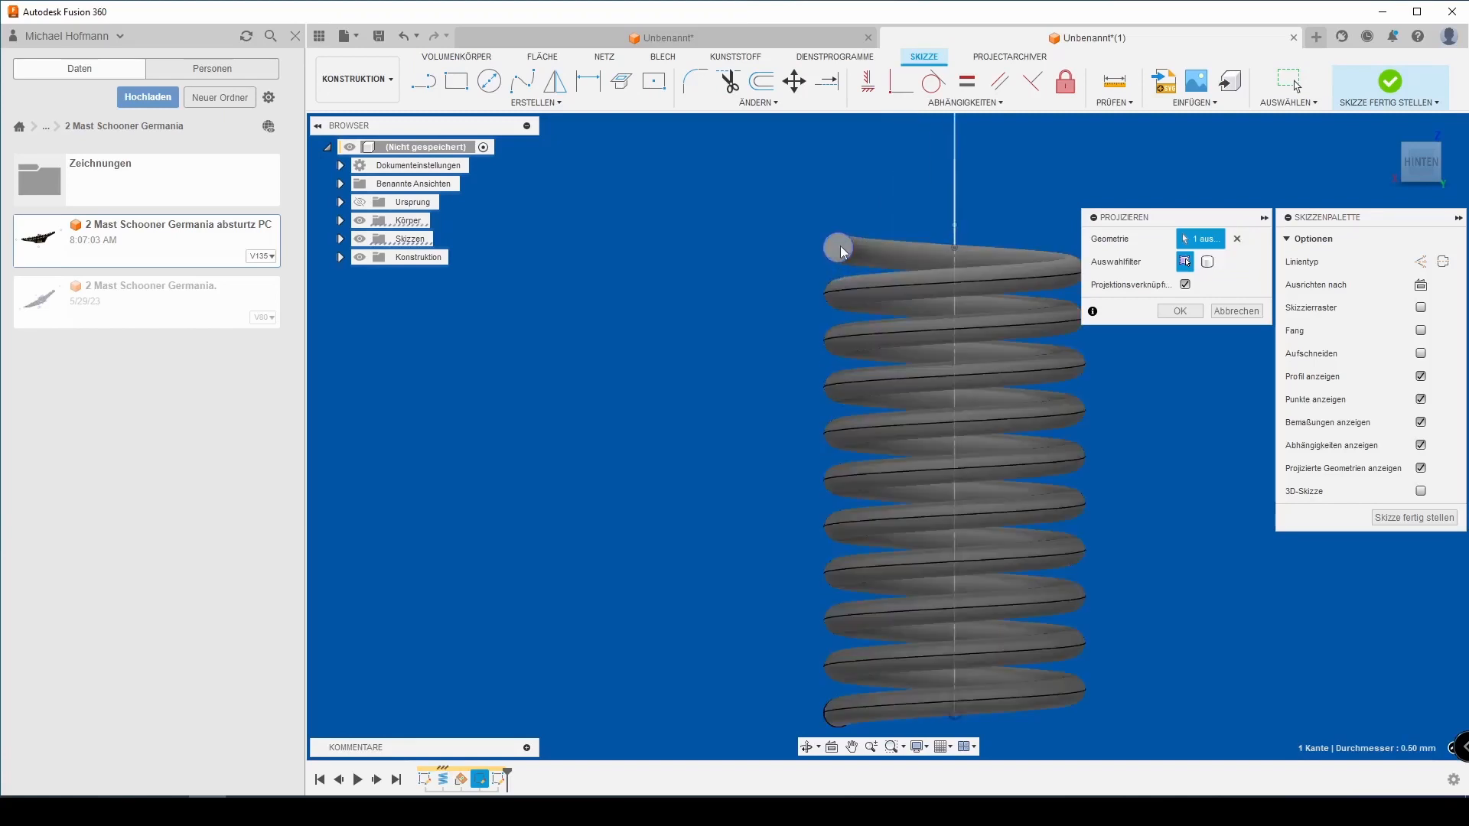
{"action": "left_click", "coordinate": [838, 254]}
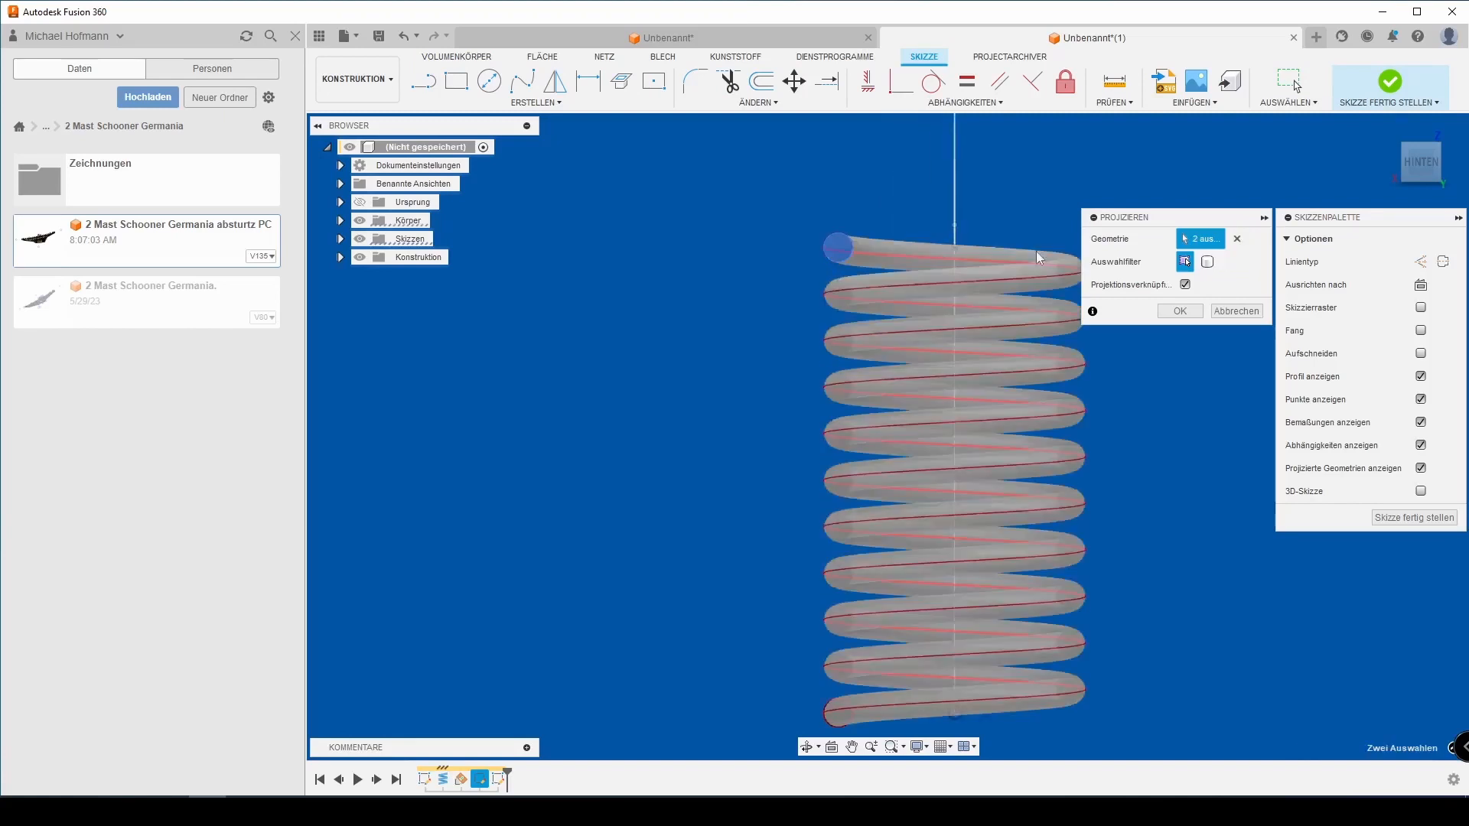
{"action": "left_click", "coordinate": [1237, 239]}
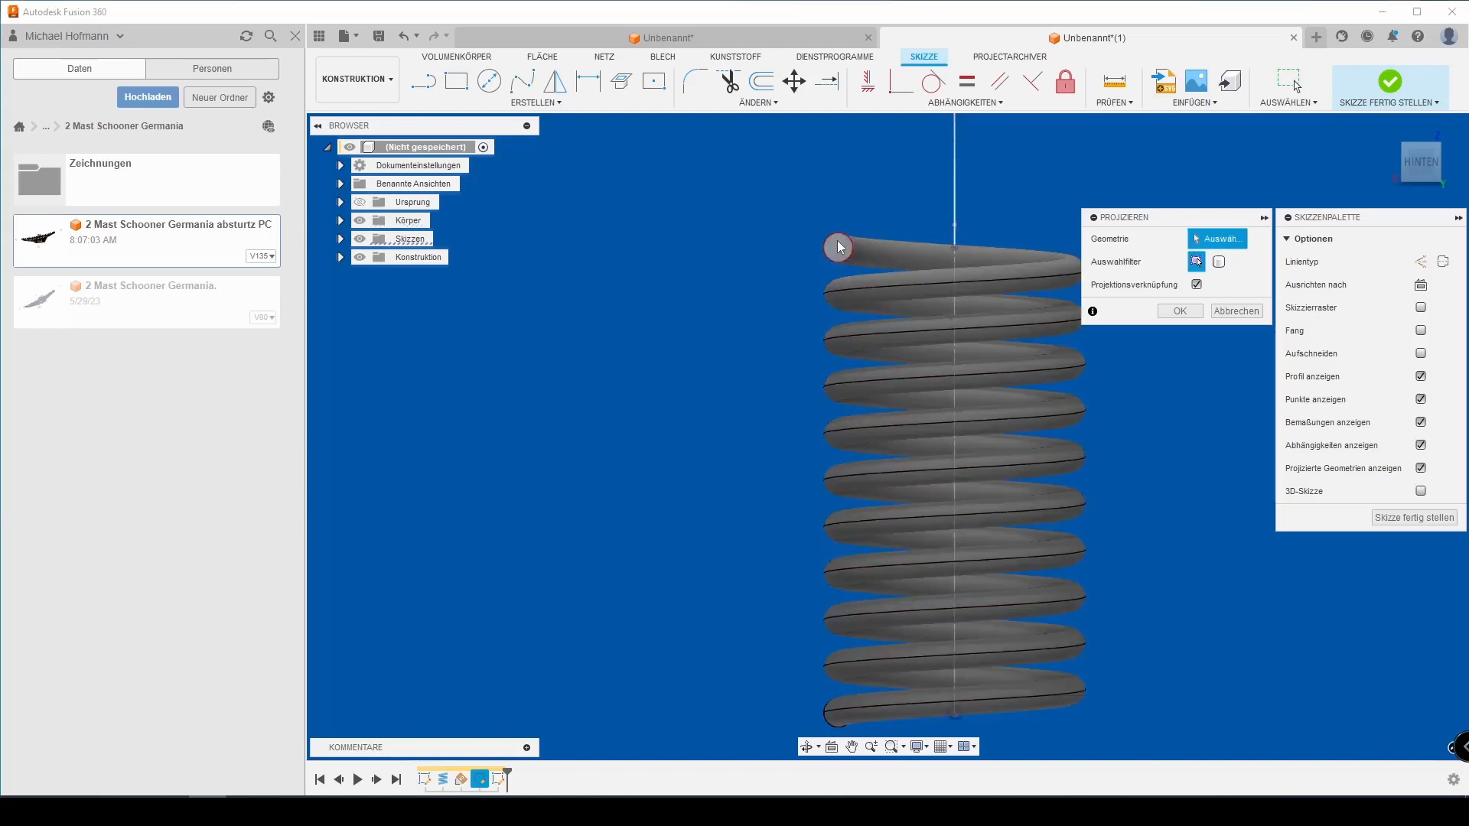
{"action": "left_click", "coordinate": [842, 246]}
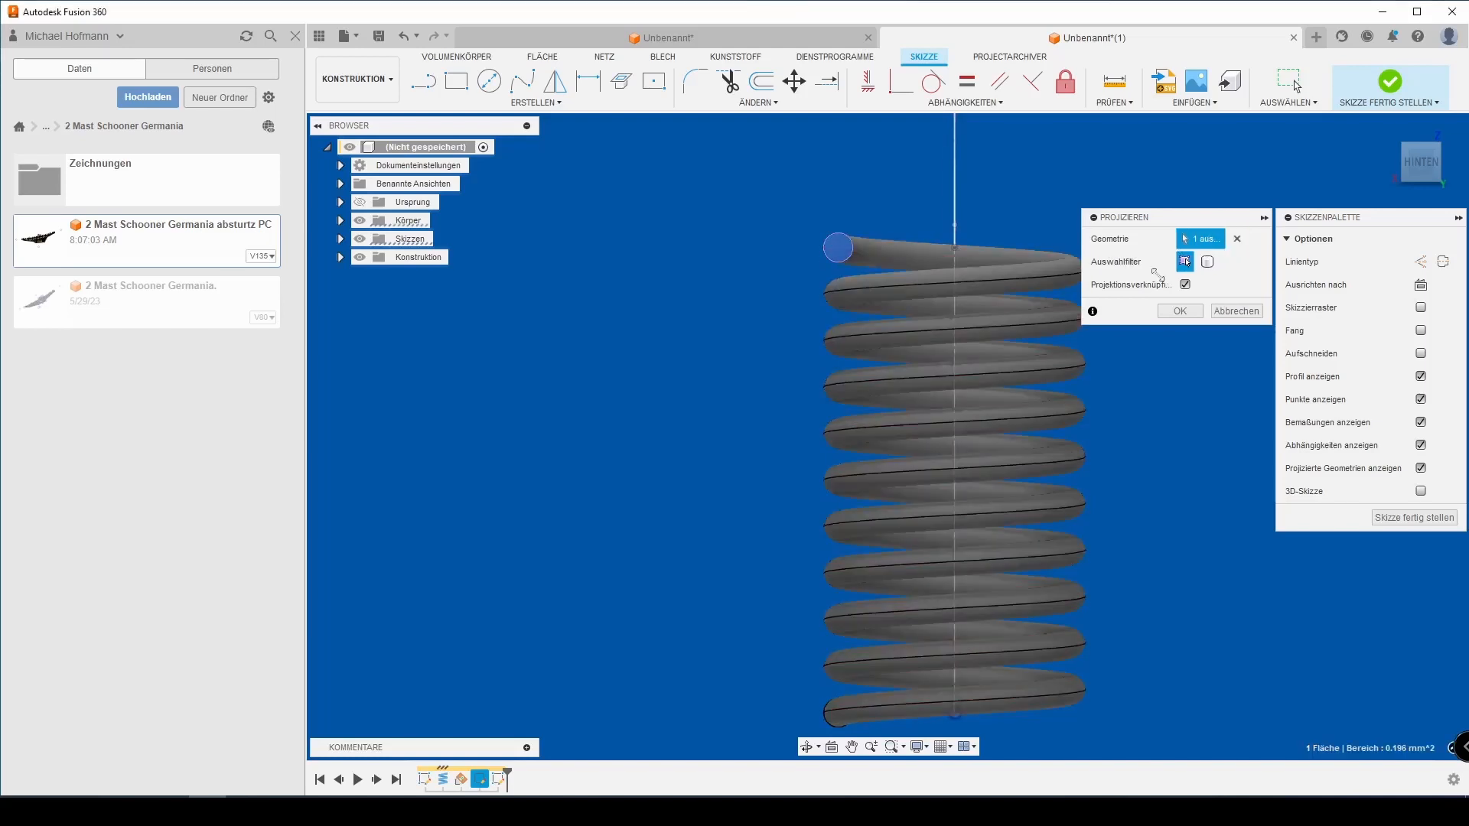
{"action": "left_click", "coordinate": [1194, 309]}
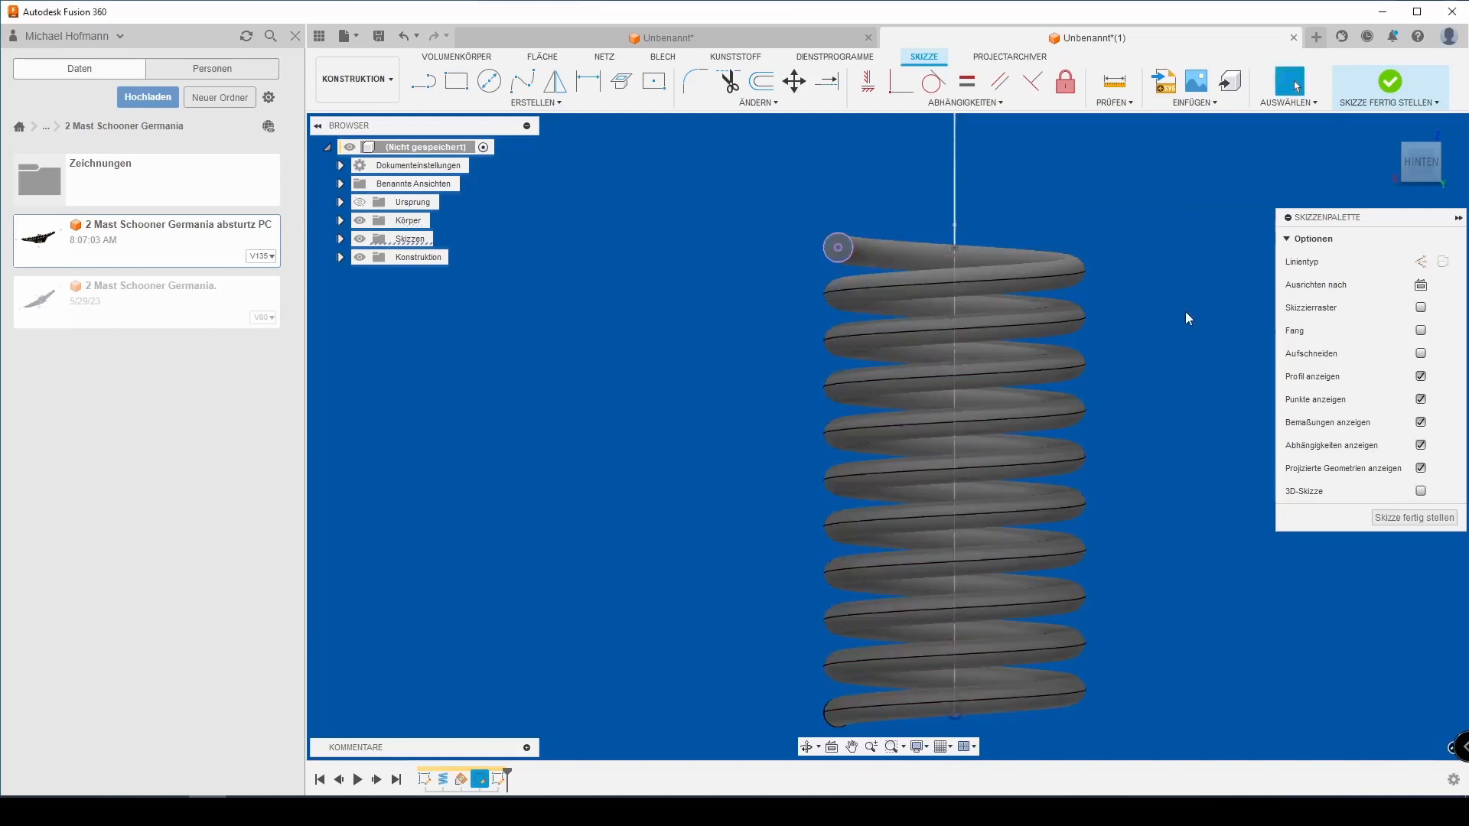
{"action": "left_click", "coordinate": [1399, 519]}
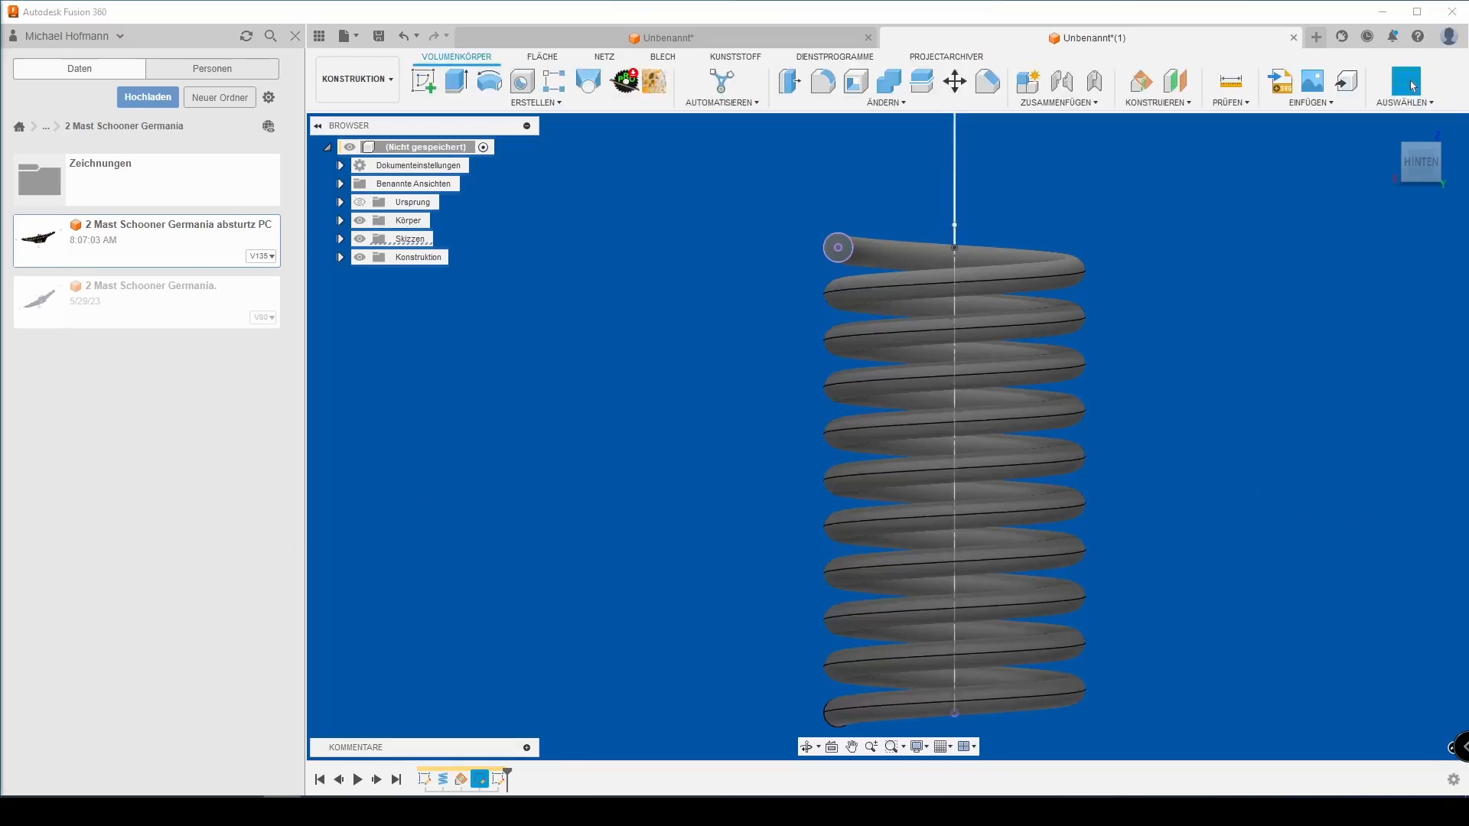
Create an offset plane from the XY plane up to the centre point of the projected wire end
{"action": "left_click", "coordinate": [1178, 78]}
{"action": "middle_click_drag", "start_coordinate": [1143, 290], "coordinate": [1143, 356], "text": "shift"}
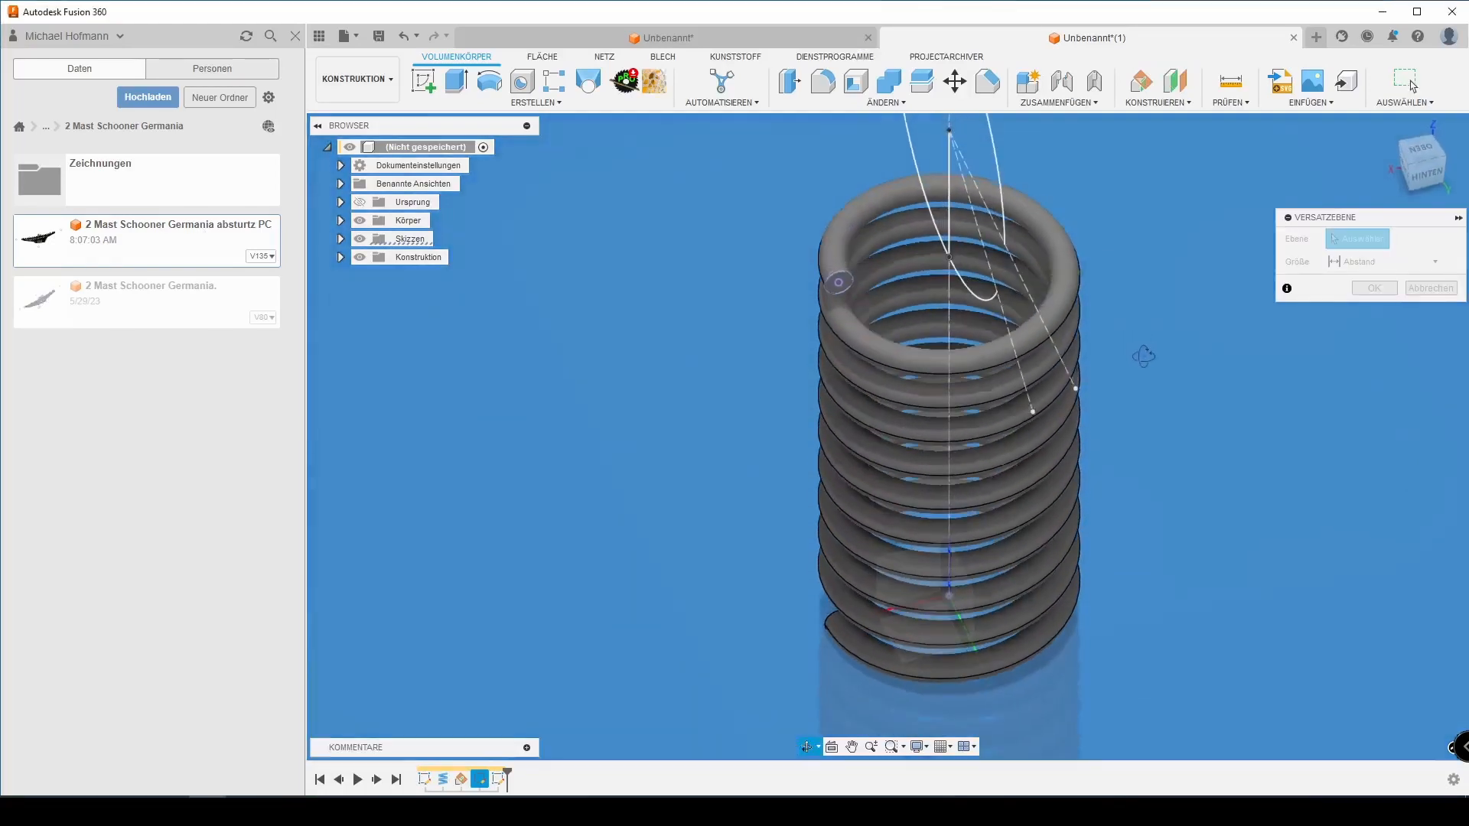
{"action": "left_click", "coordinate": [918, 639]}
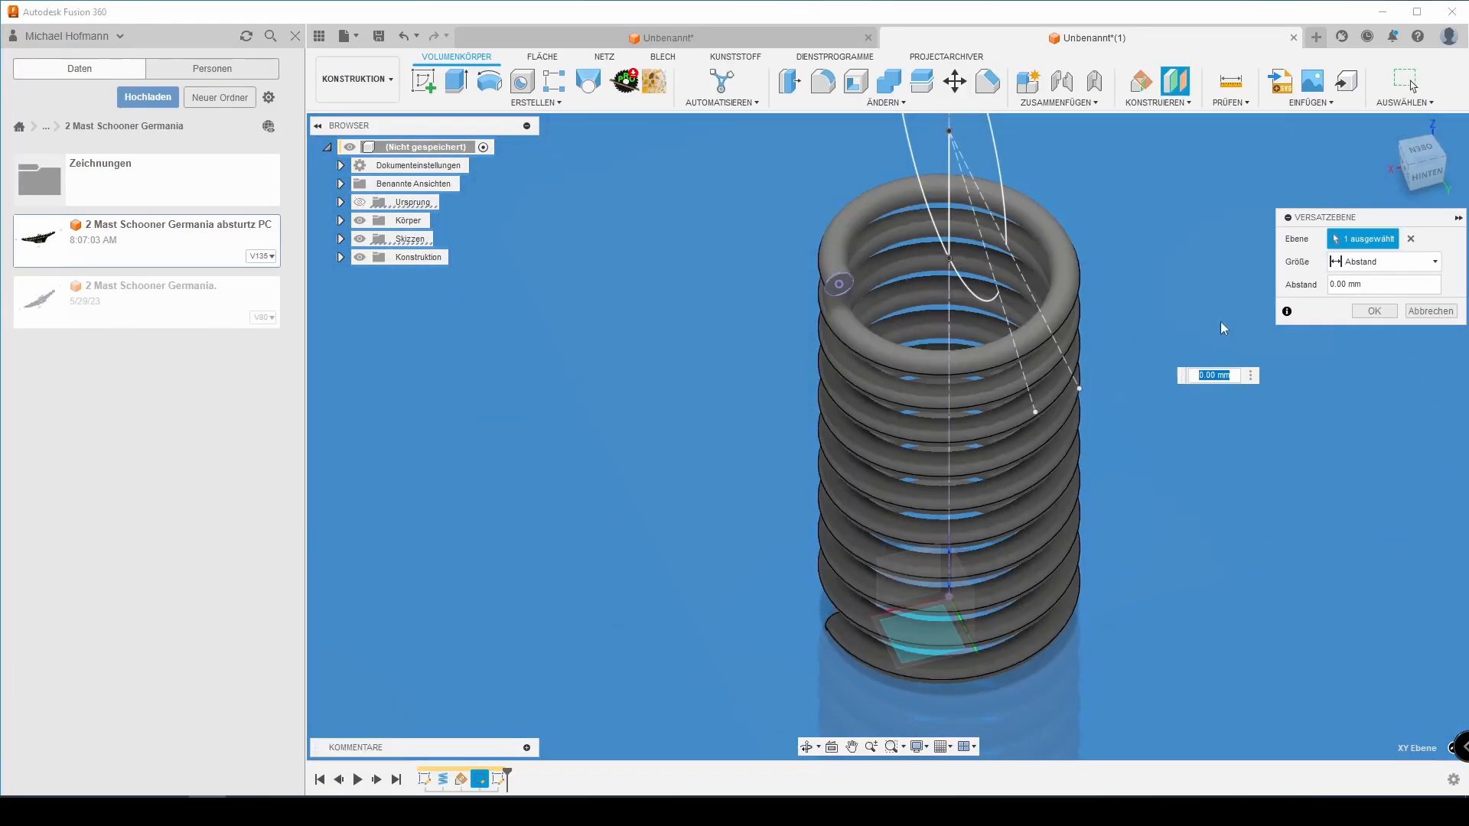
{"action": "left_click", "coordinate": [1354, 261]}
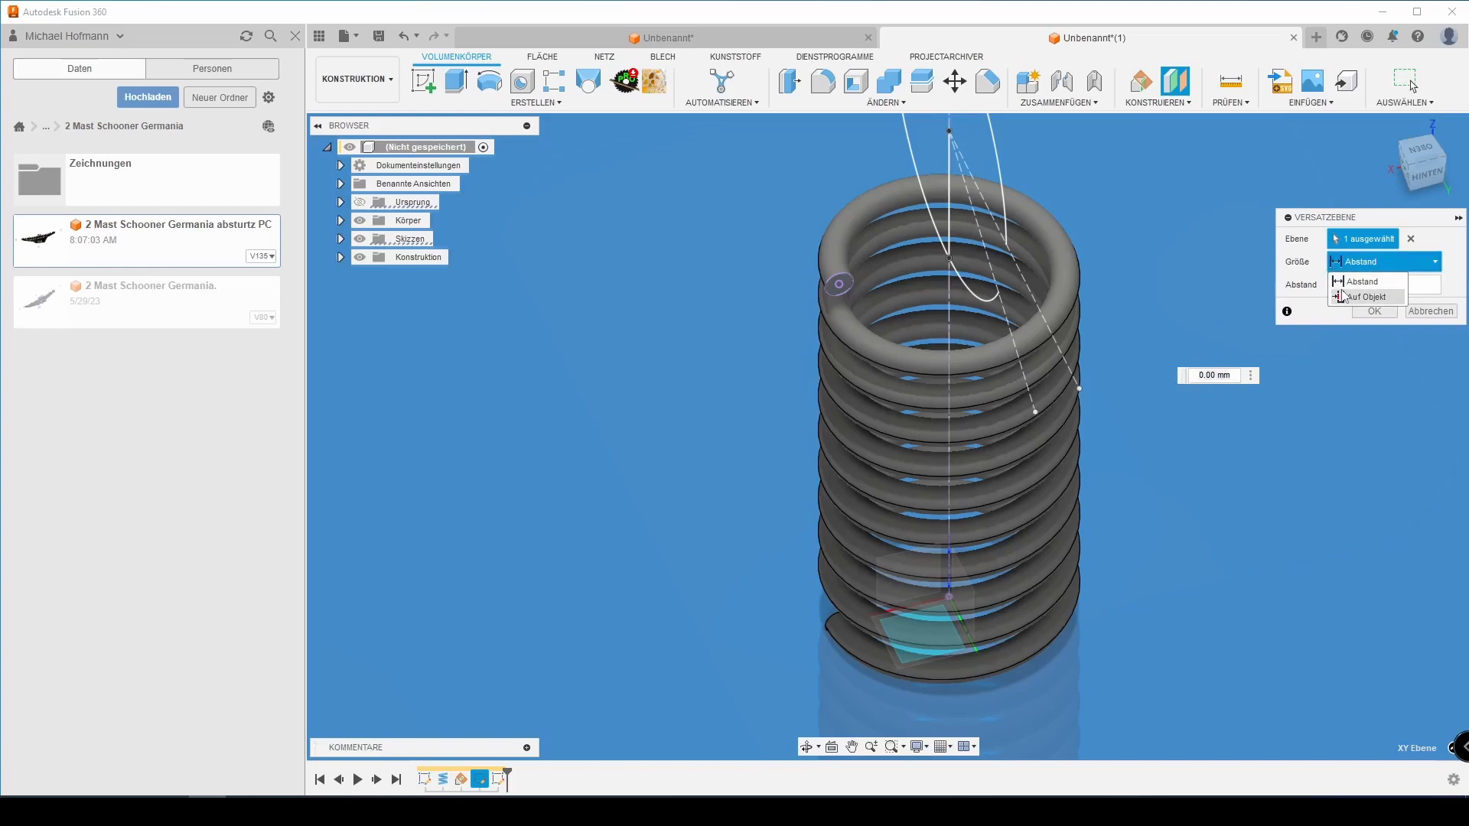
{"action": "left_click", "coordinate": [1343, 296]}
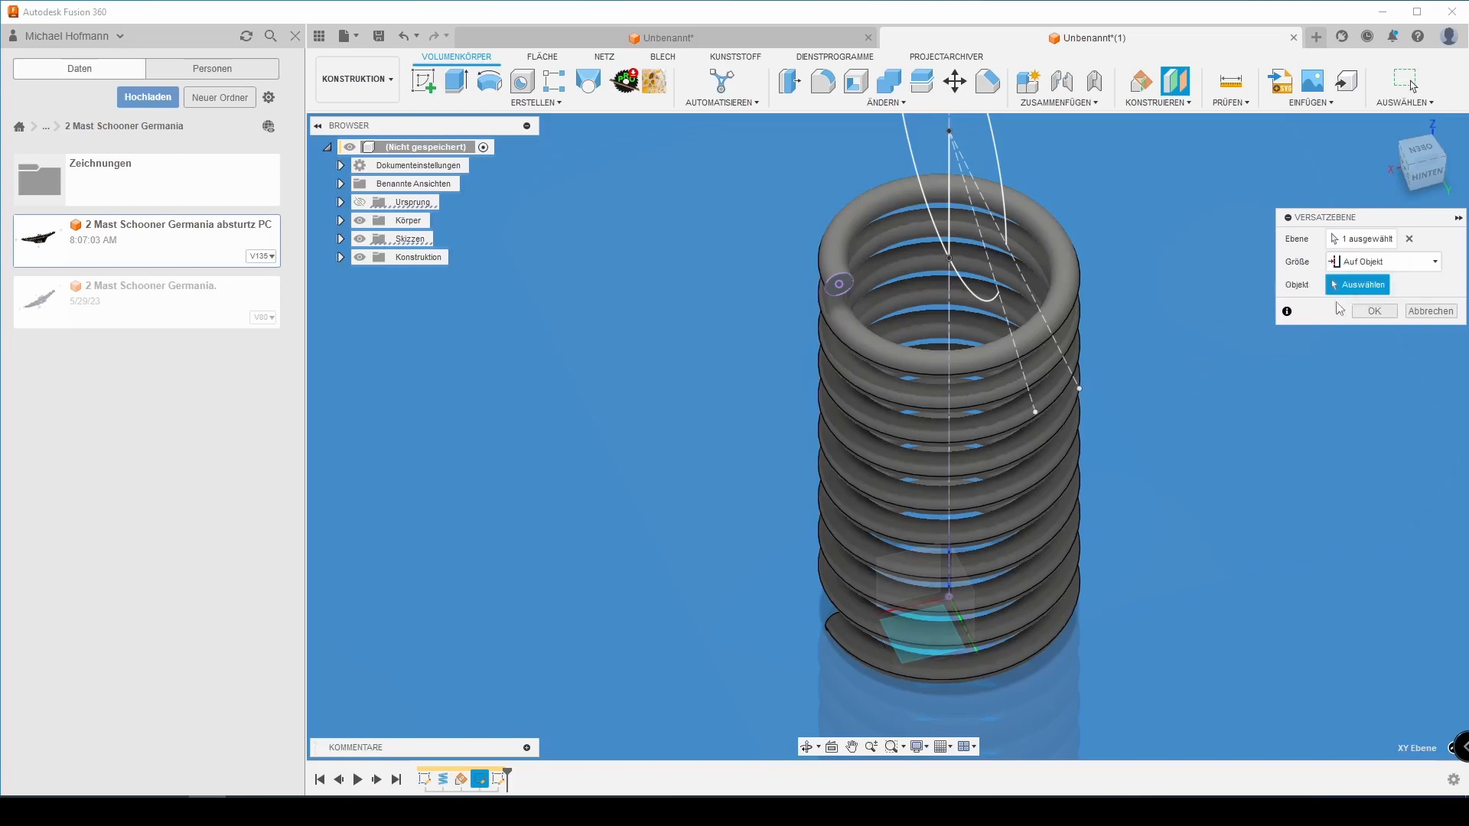
{"action": "left_click", "coordinate": [839, 286]}
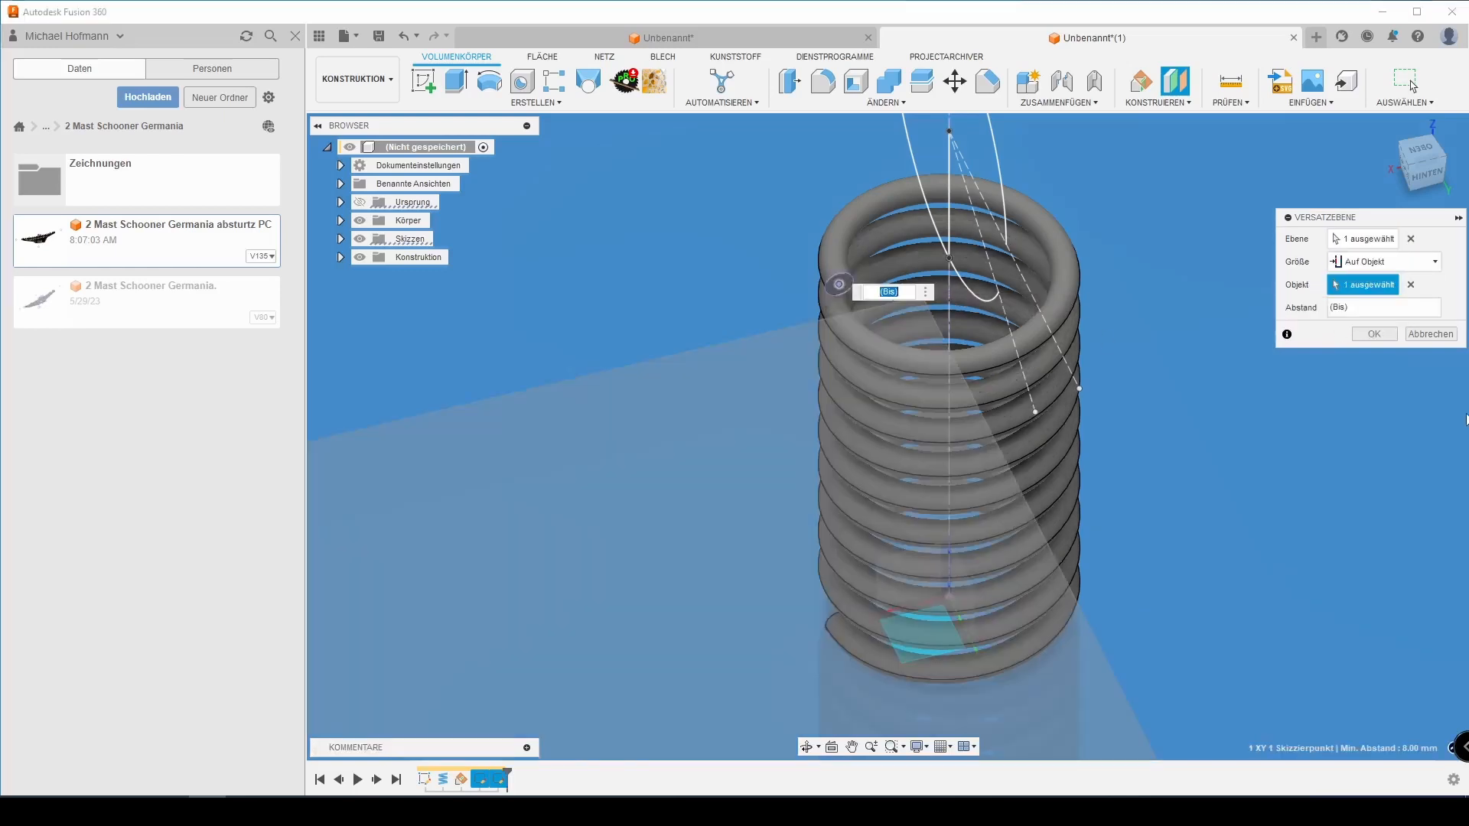
{"action": "left_click", "coordinate": [1374, 334]}
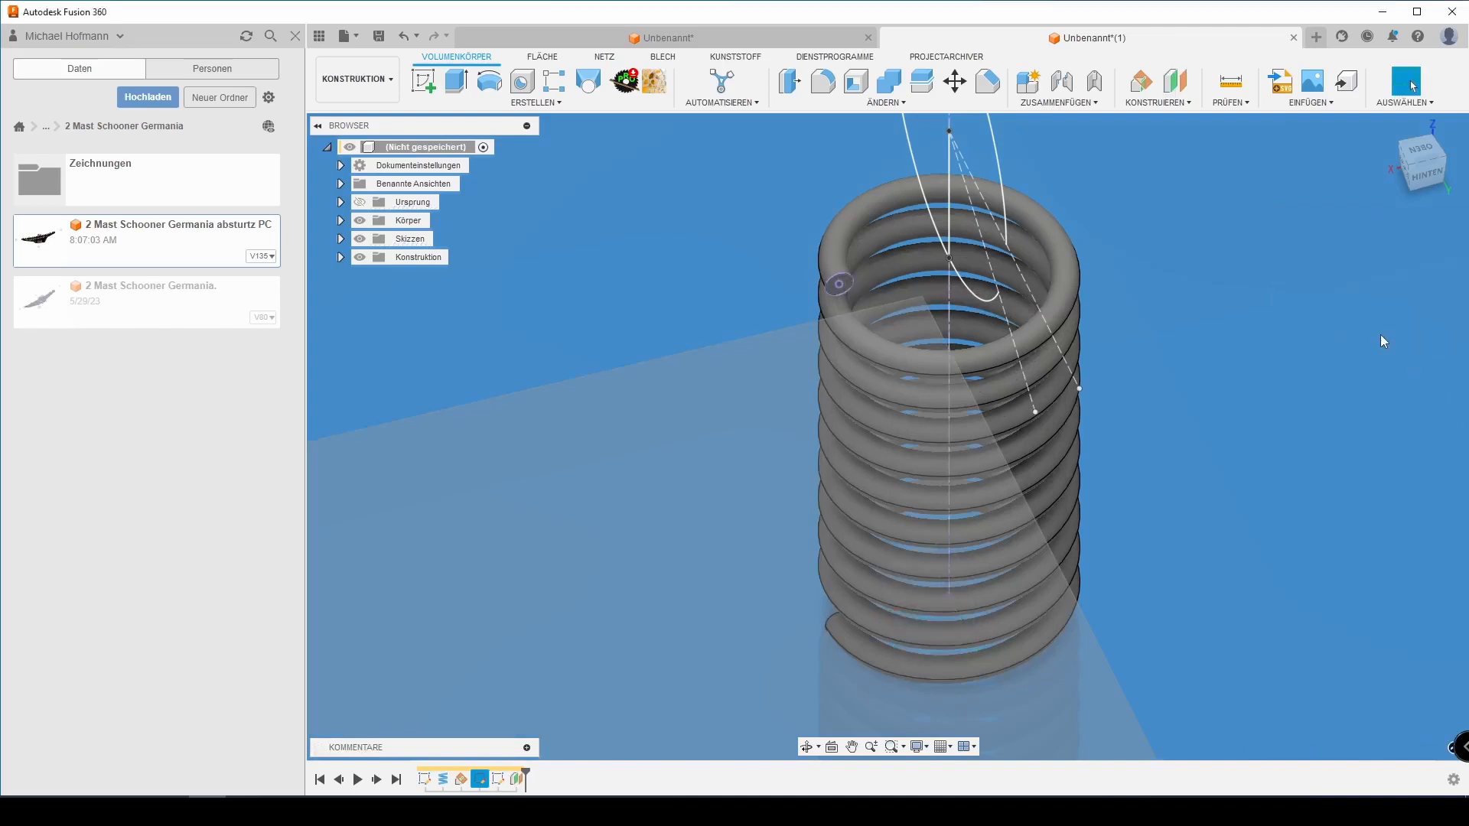
Sketch a 50-degree centre-point arc on the offset plane, centred on the coil axis and starting at the wire end's centre
{"action": "left_click", "coordinate": [422, 88]}
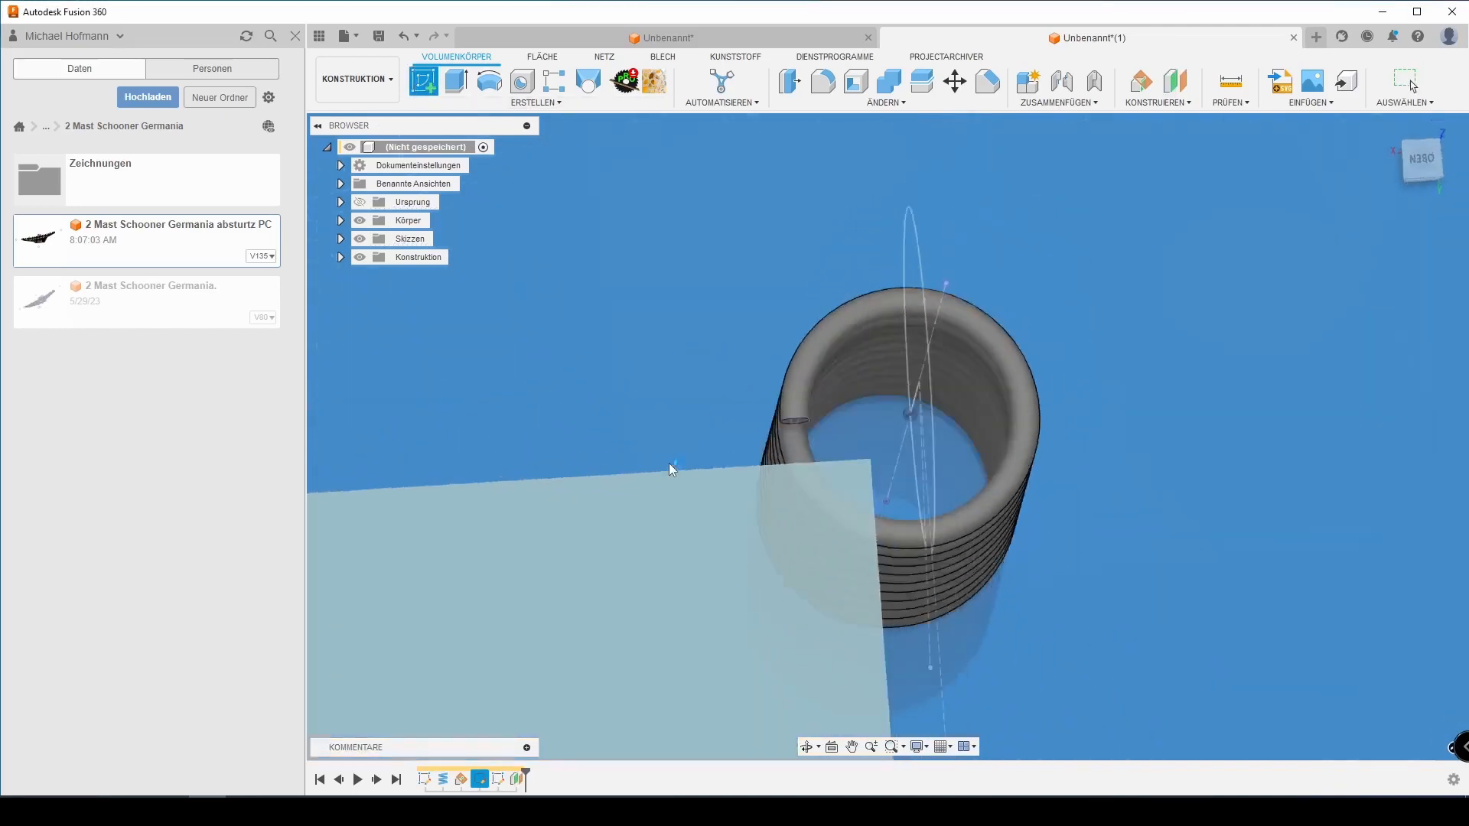
{"action": "left_click", "coordinate": [669, 462]}
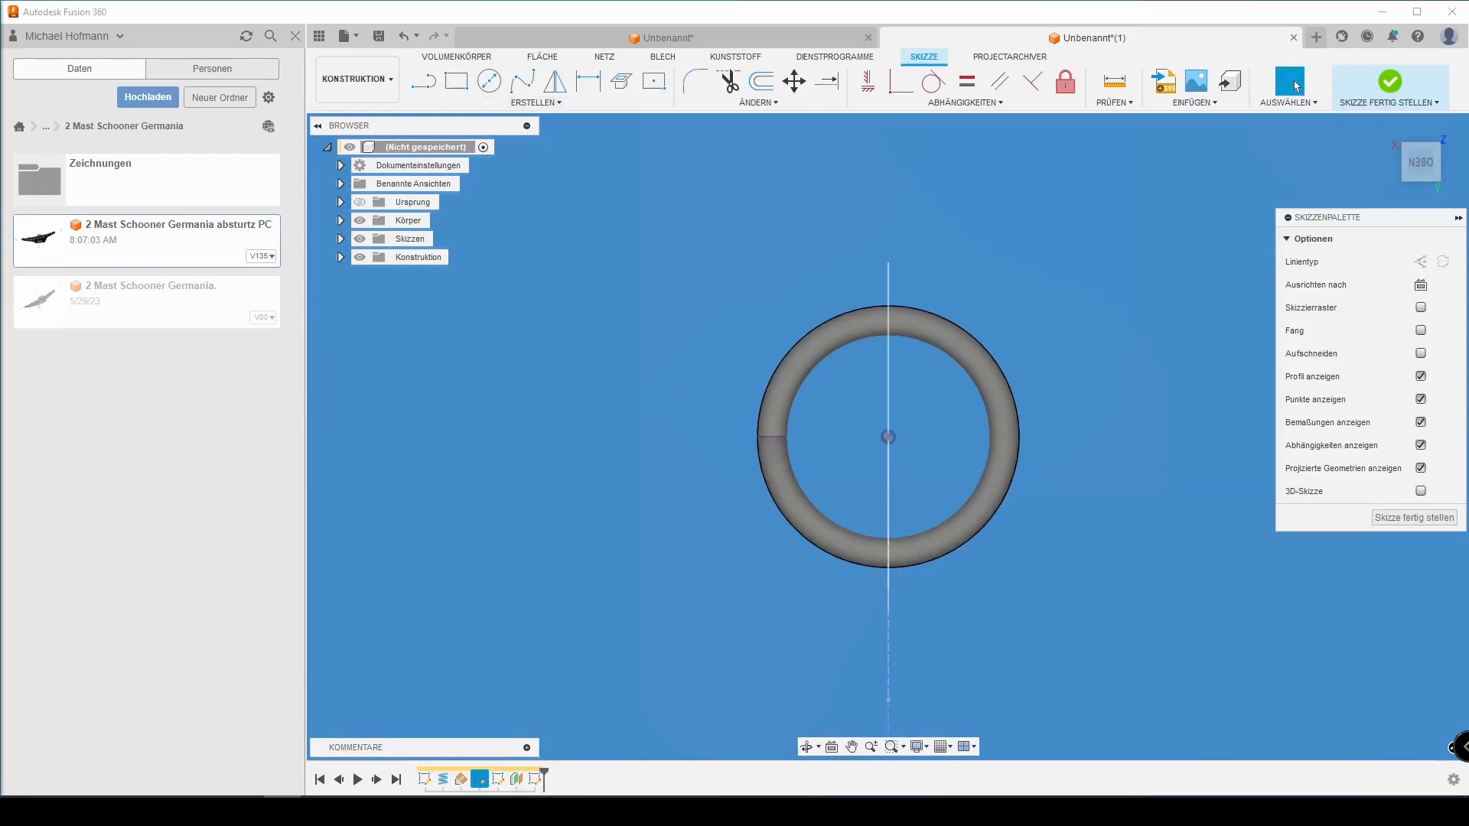
{"action": "left_click", "coordinate": [578, 104]}
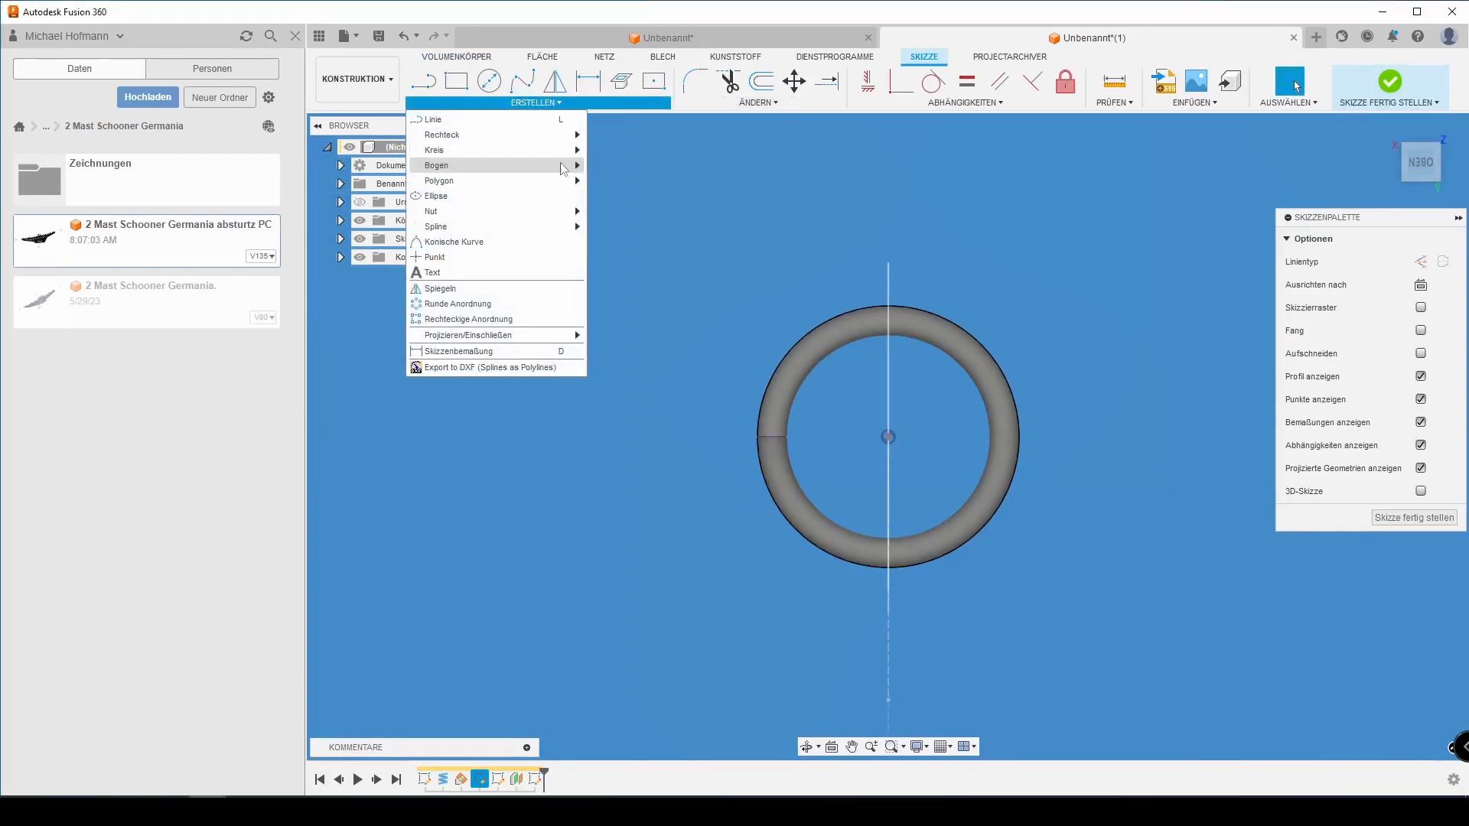
{"action": "mouse_move", "coordinate": [566, 166]}
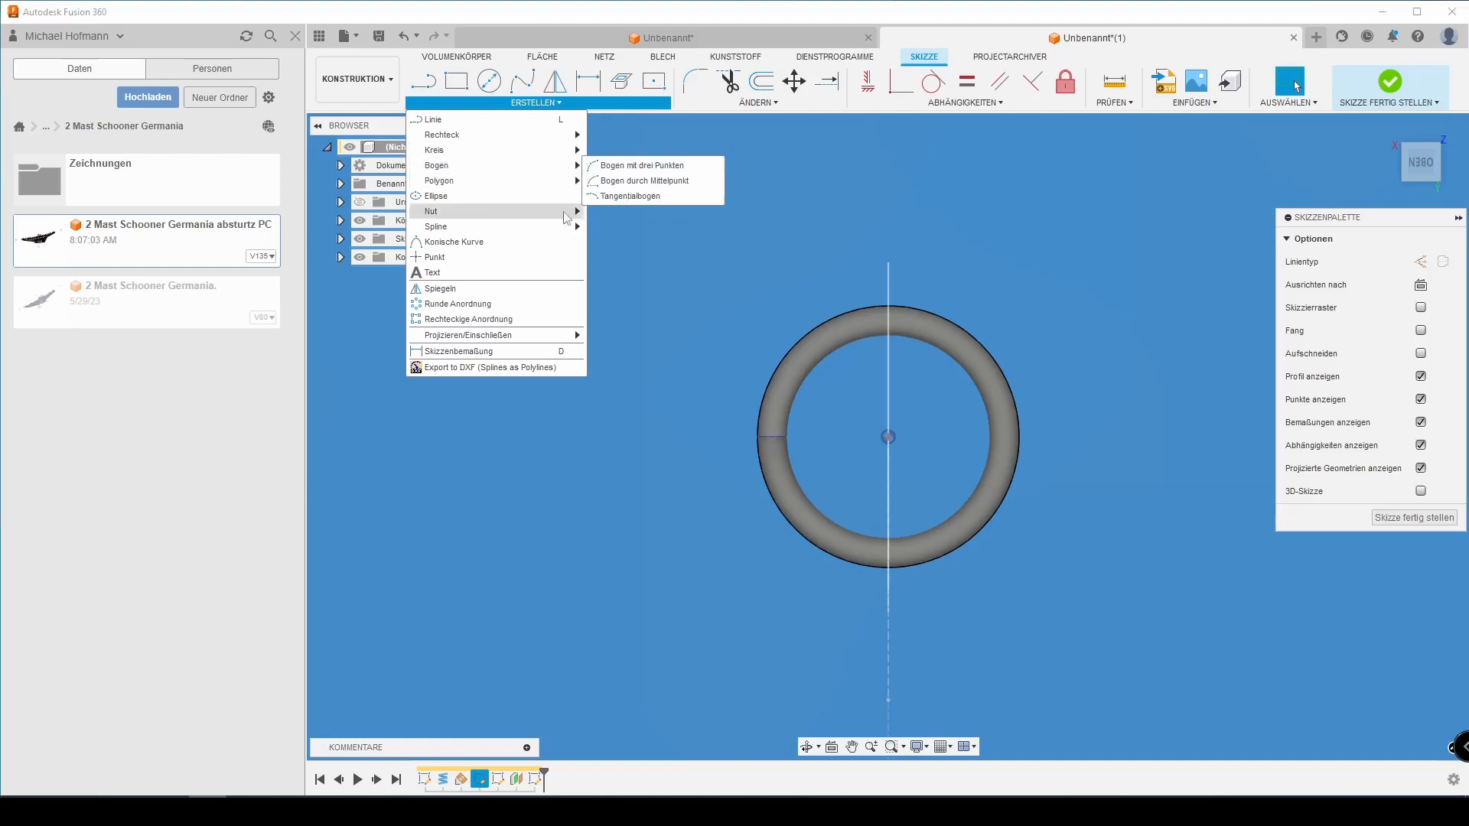
{"action": "left_click", "coordinate": [623, 181]}
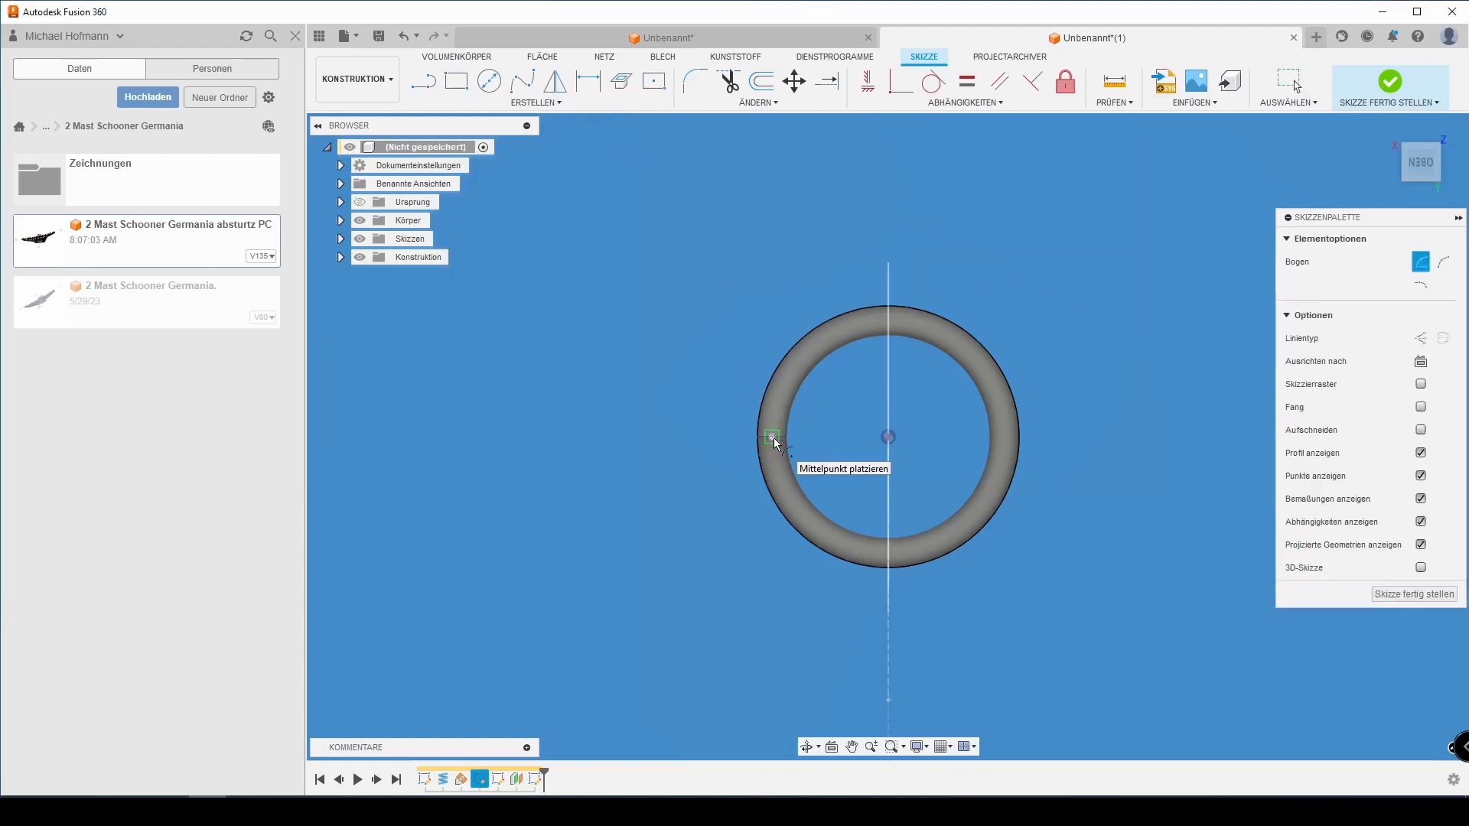
{"action": "left_click", "coordinate": [887, 437]}
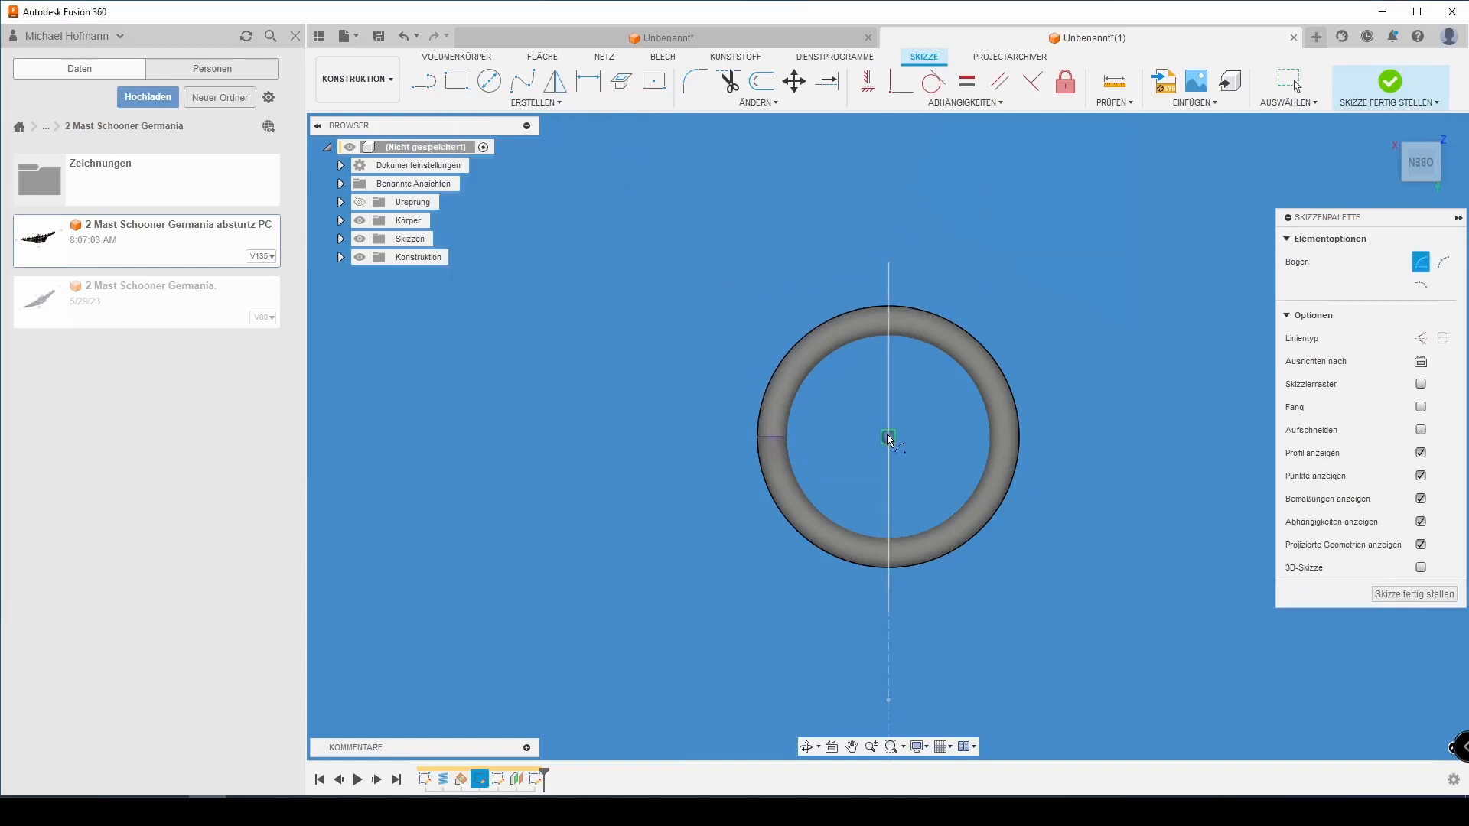
{"action": "left_click", "coordinate": [772, 439]}
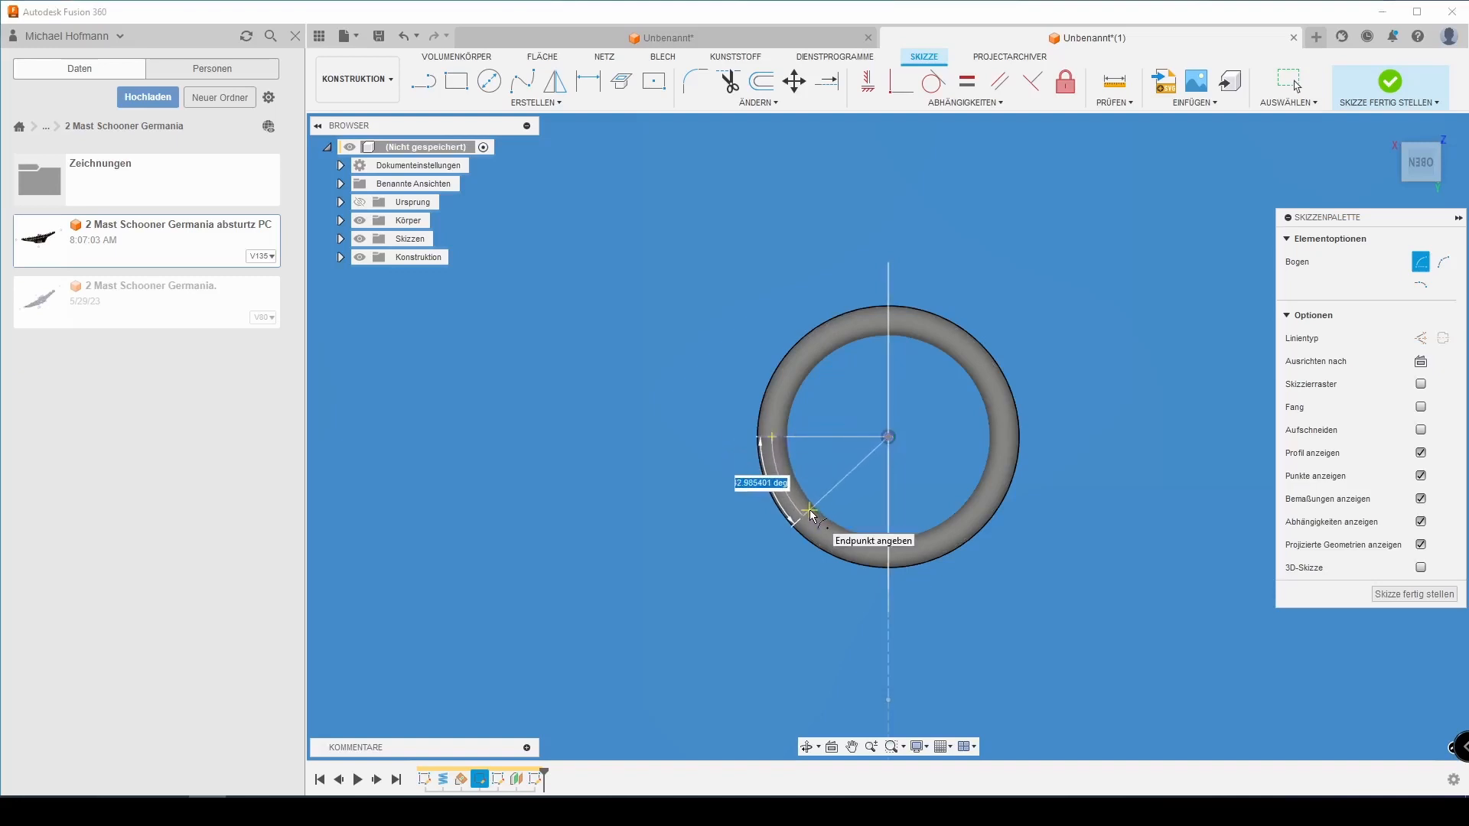
{"action": "type", "text": "6"}
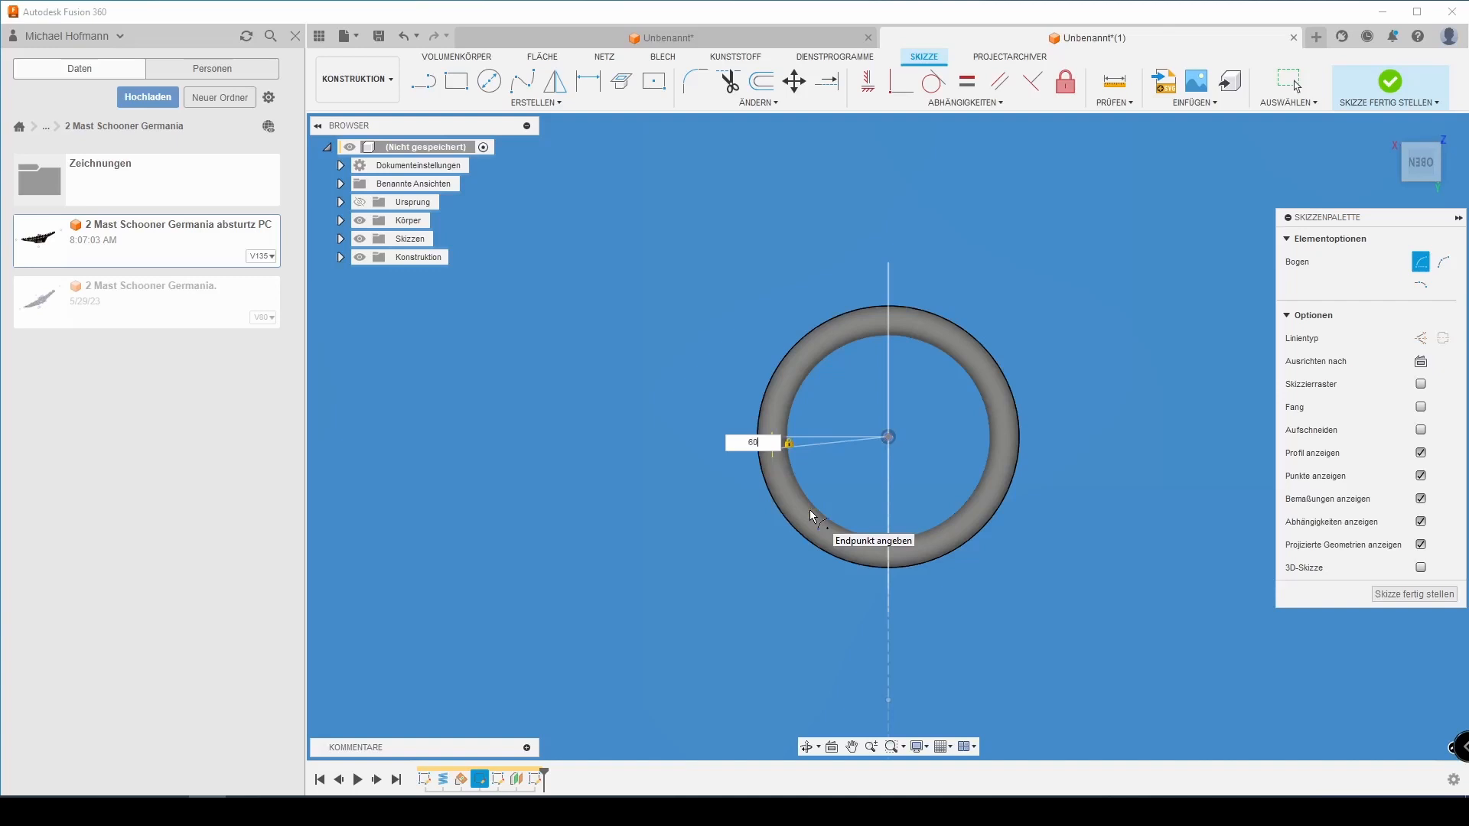
{"action": "type", "text": "0"}
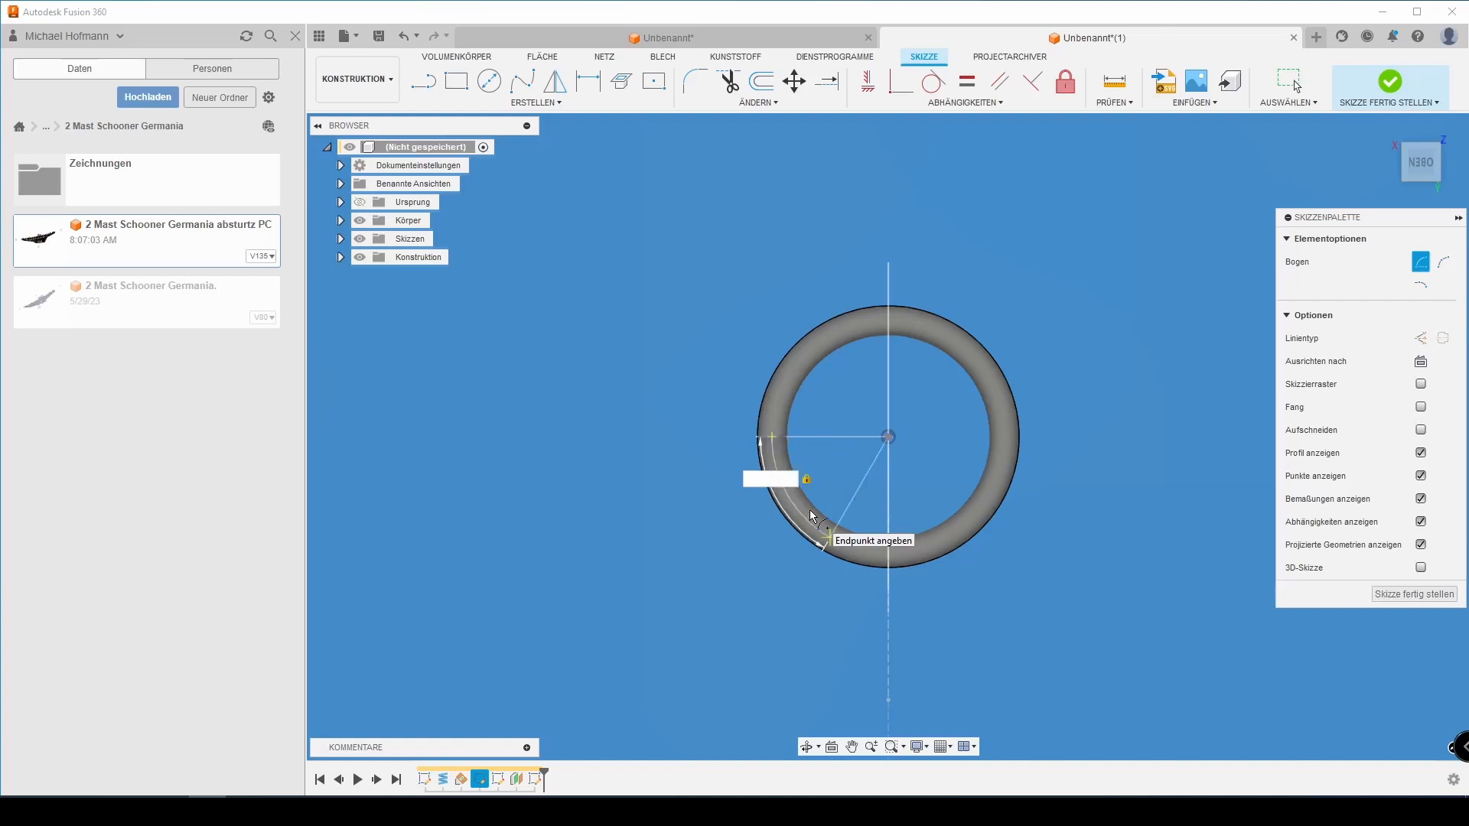
{"action": "key", "text": "Return"}
{"action": "key", "text": "Escape"}
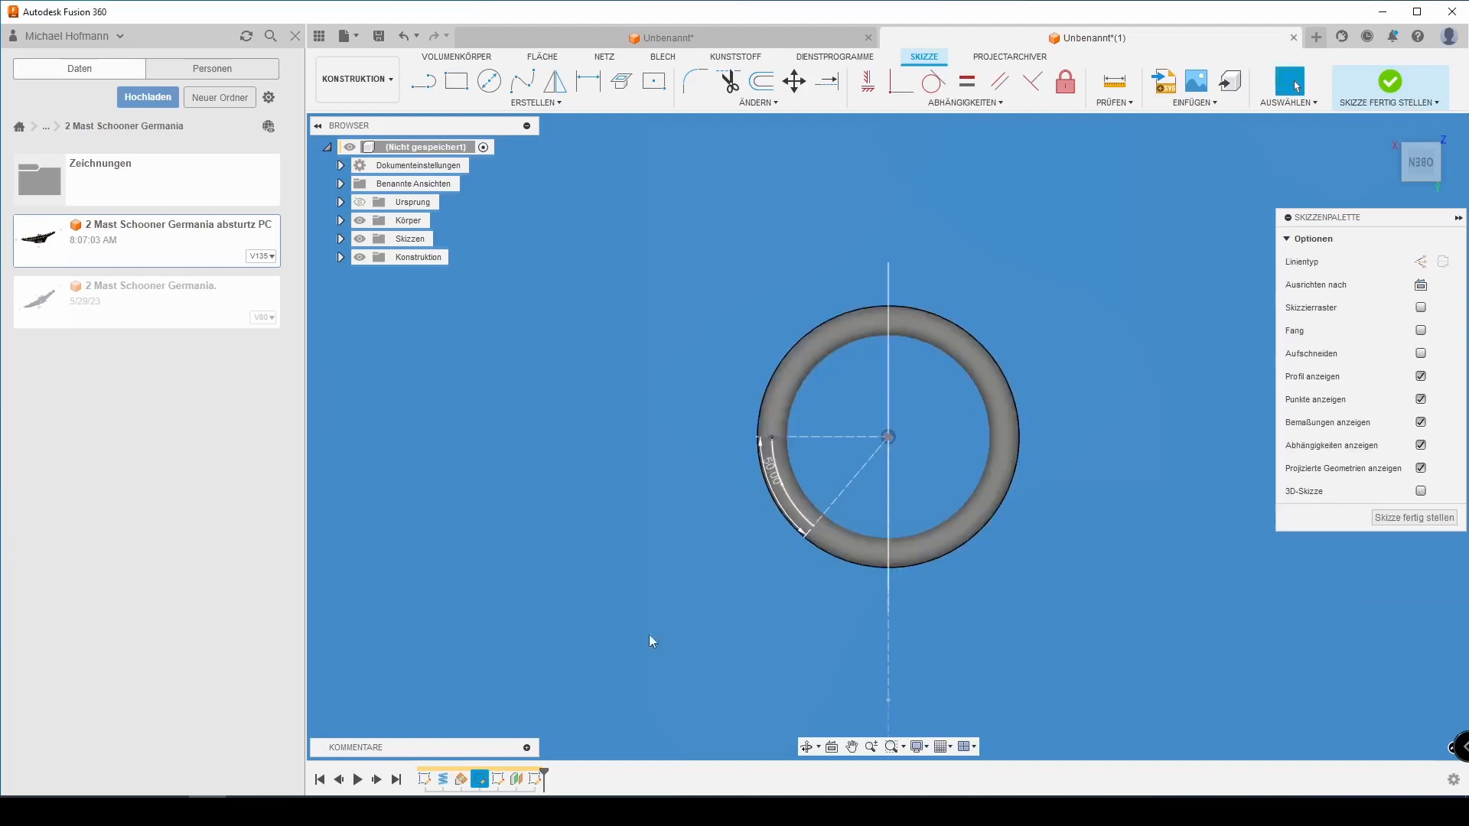
Connect the free end of the 50-degree arc to the nearby end of the hook loop with a blend curve, and finish the sketch
{"action": "middle_click_drag", "start_coordinate": [641, 638], "coordinate": [865, 629], "text": "shift"}
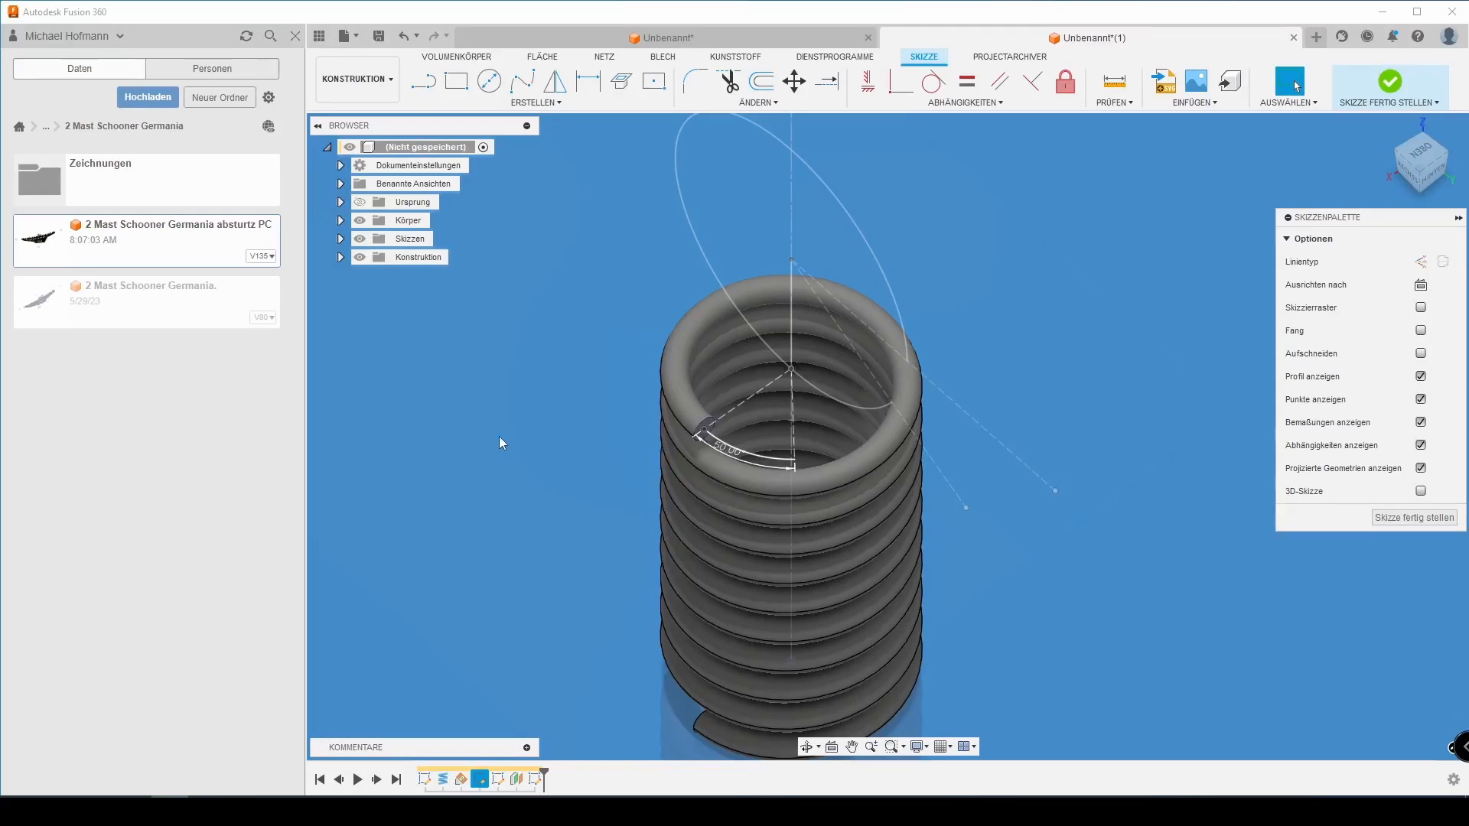
{"action": "left_click", "coordinate": [758, 103]}
{"action": "left_click", "coordinate": [736, 150]}
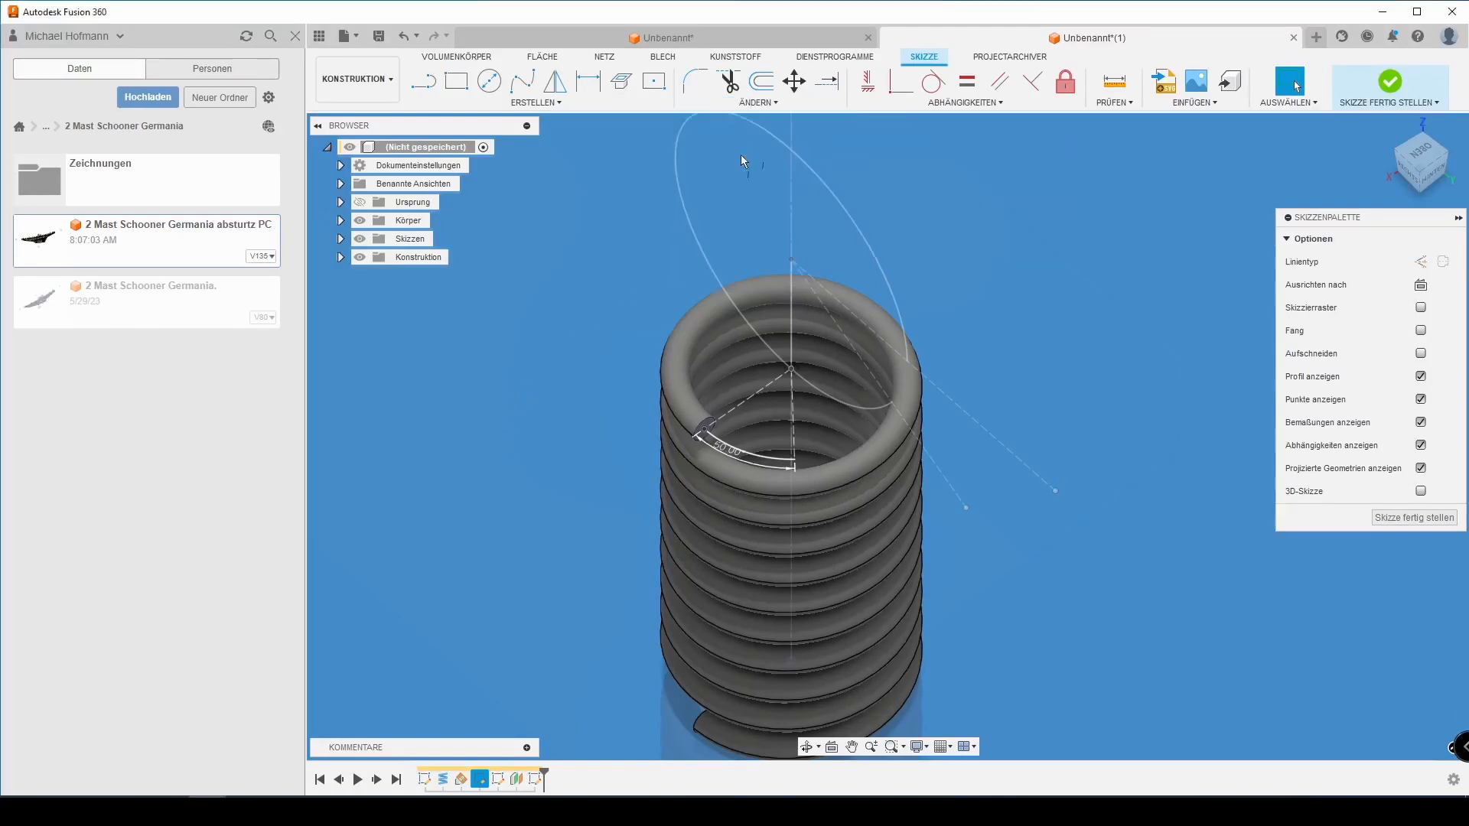
{"action": "left_click", "coordinate": [788, 464]}
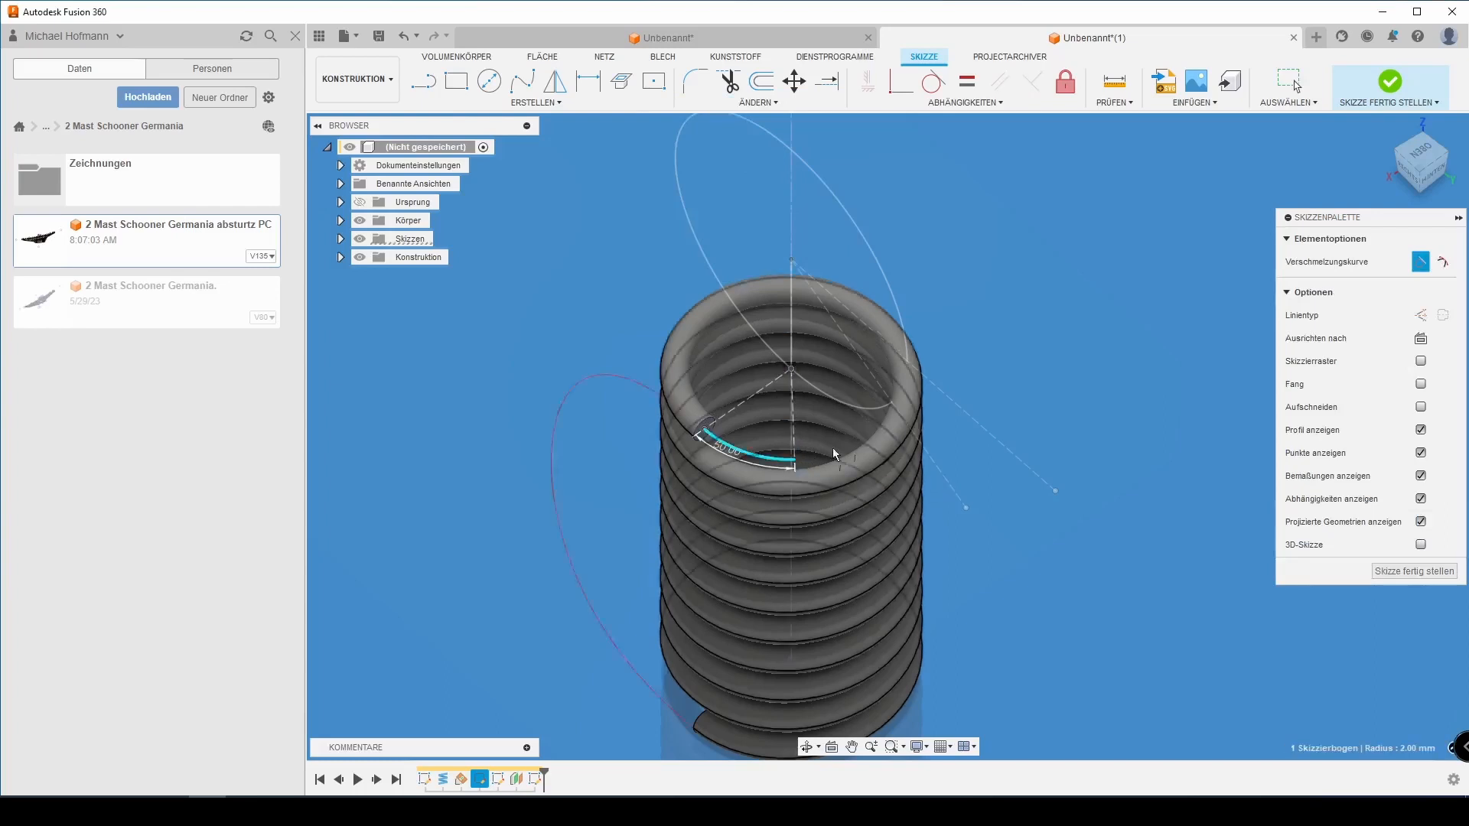
{"action": "left_click", "coordinate": [911, 360]}
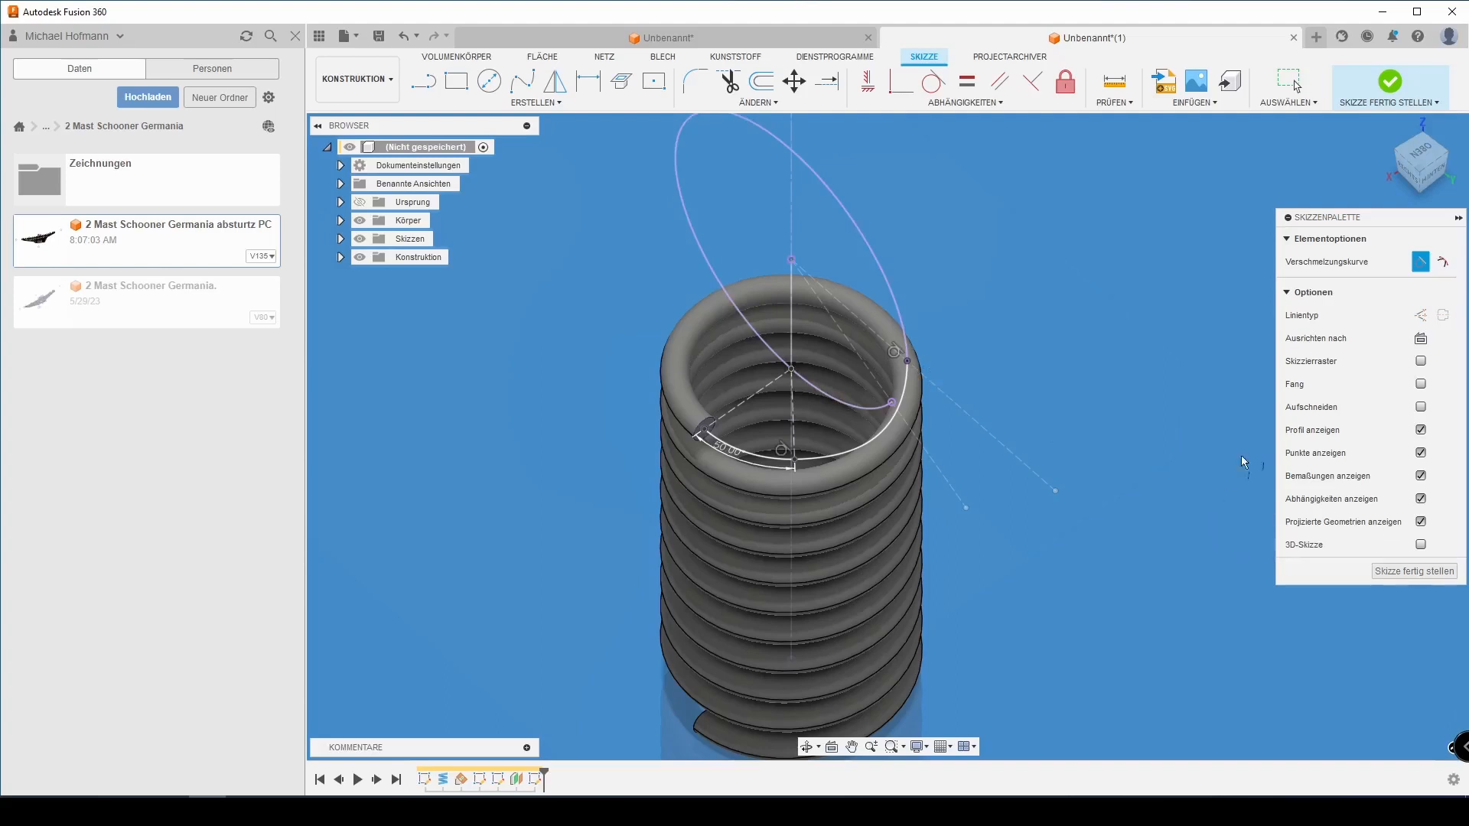
{"action": "left_click", "coordinate": [1373, 81]}
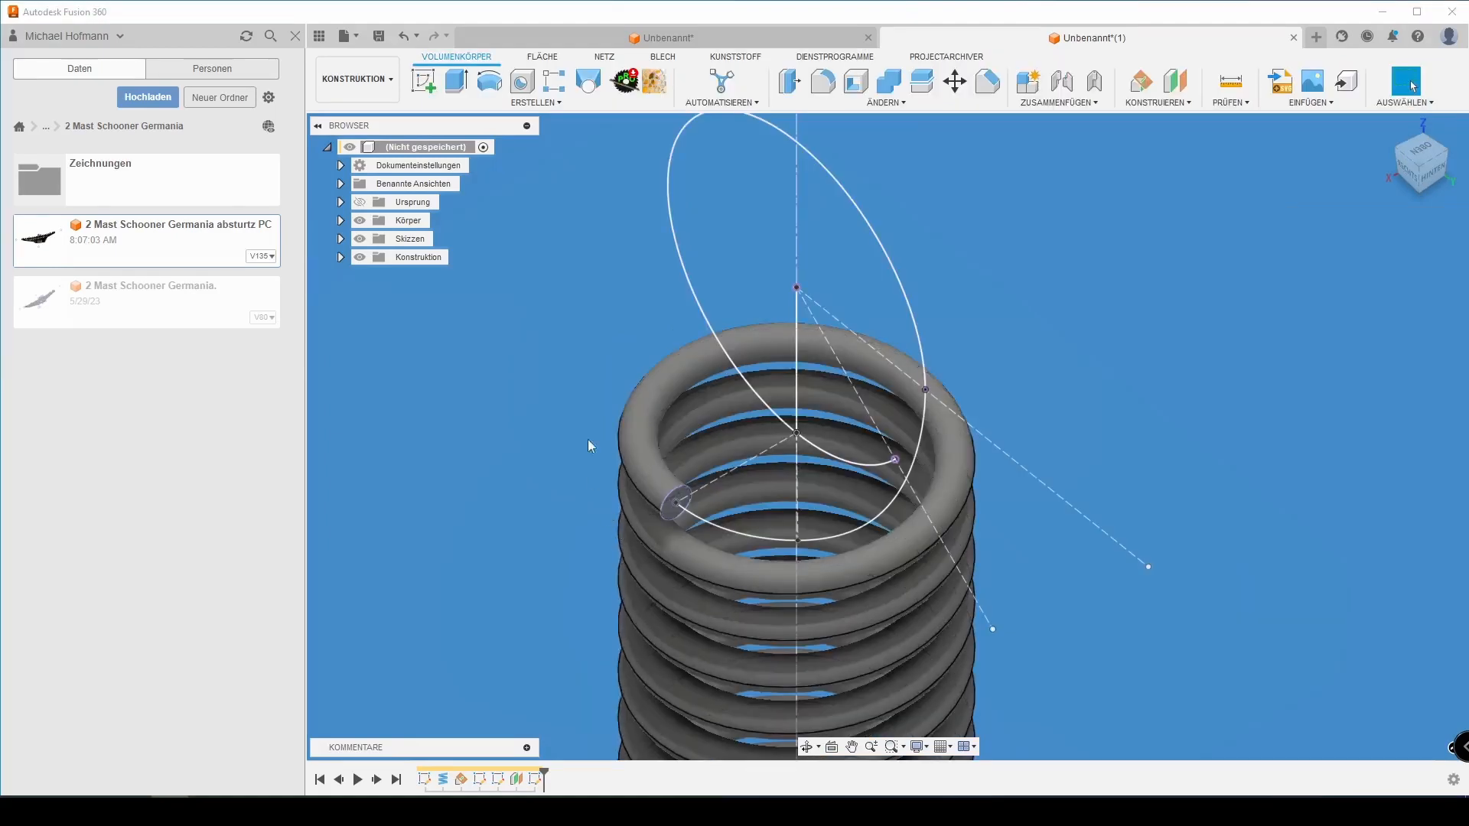
Create a round pipe with a 0.5 mm section along the chained arc, blend curve and hook loop path as a new body
{"action": "left_click", "coordinate": [536, 103]}
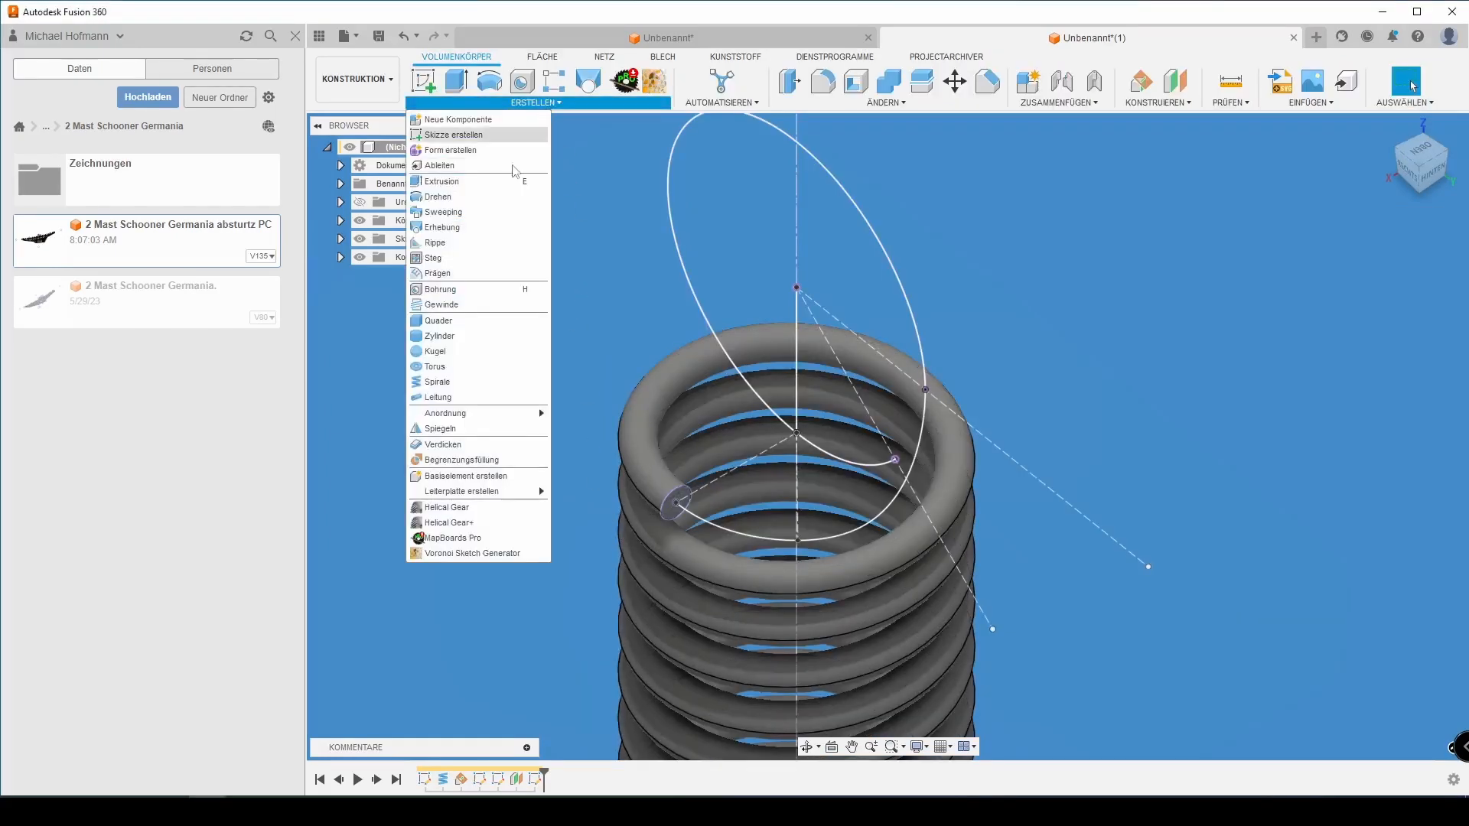
{"action": "left_click", "coordinate": [429, 397]}
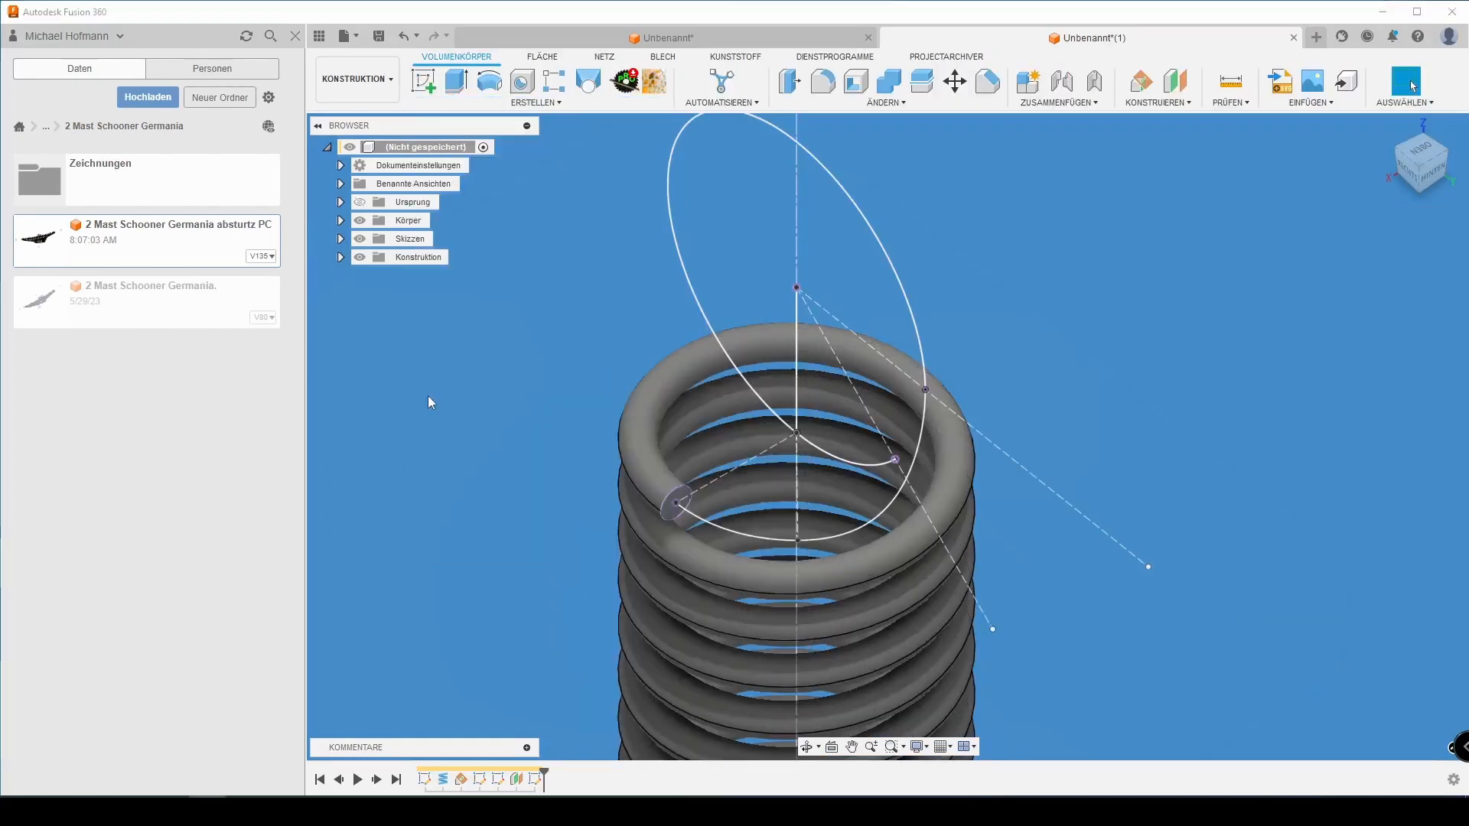
{"action": "left_click", "coordinate": [754, 543]}
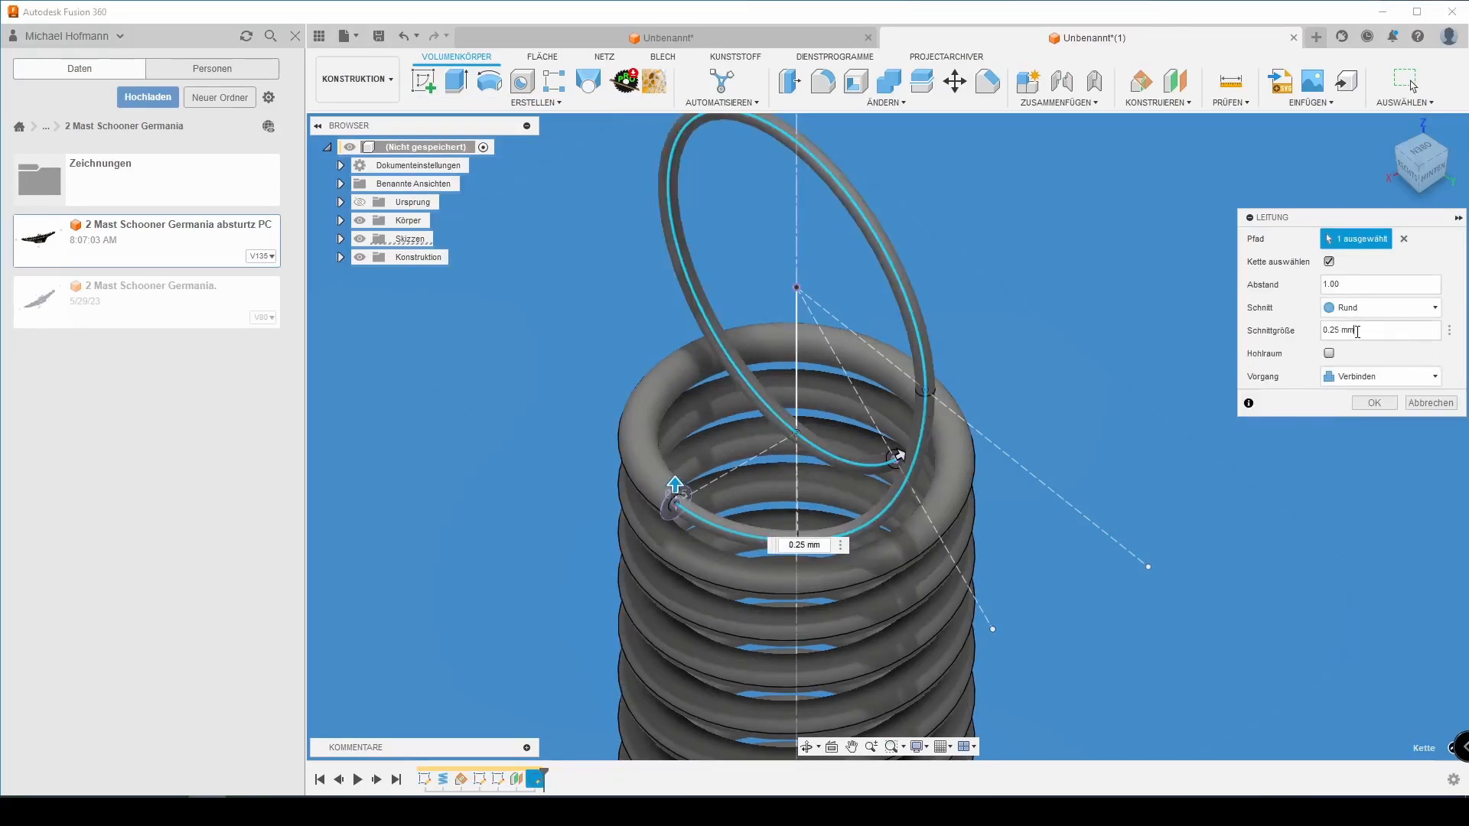
{"action": "left_click_drag", "start_coordinate": [1357, 331], "coordinate": [1279, 338]}
{"action": "key", "text": "BackSpace"}
{"action": "left_click", "coordinate": [1339, 381]}
{"action": "left_click", "coordinate": [1352, 442]}
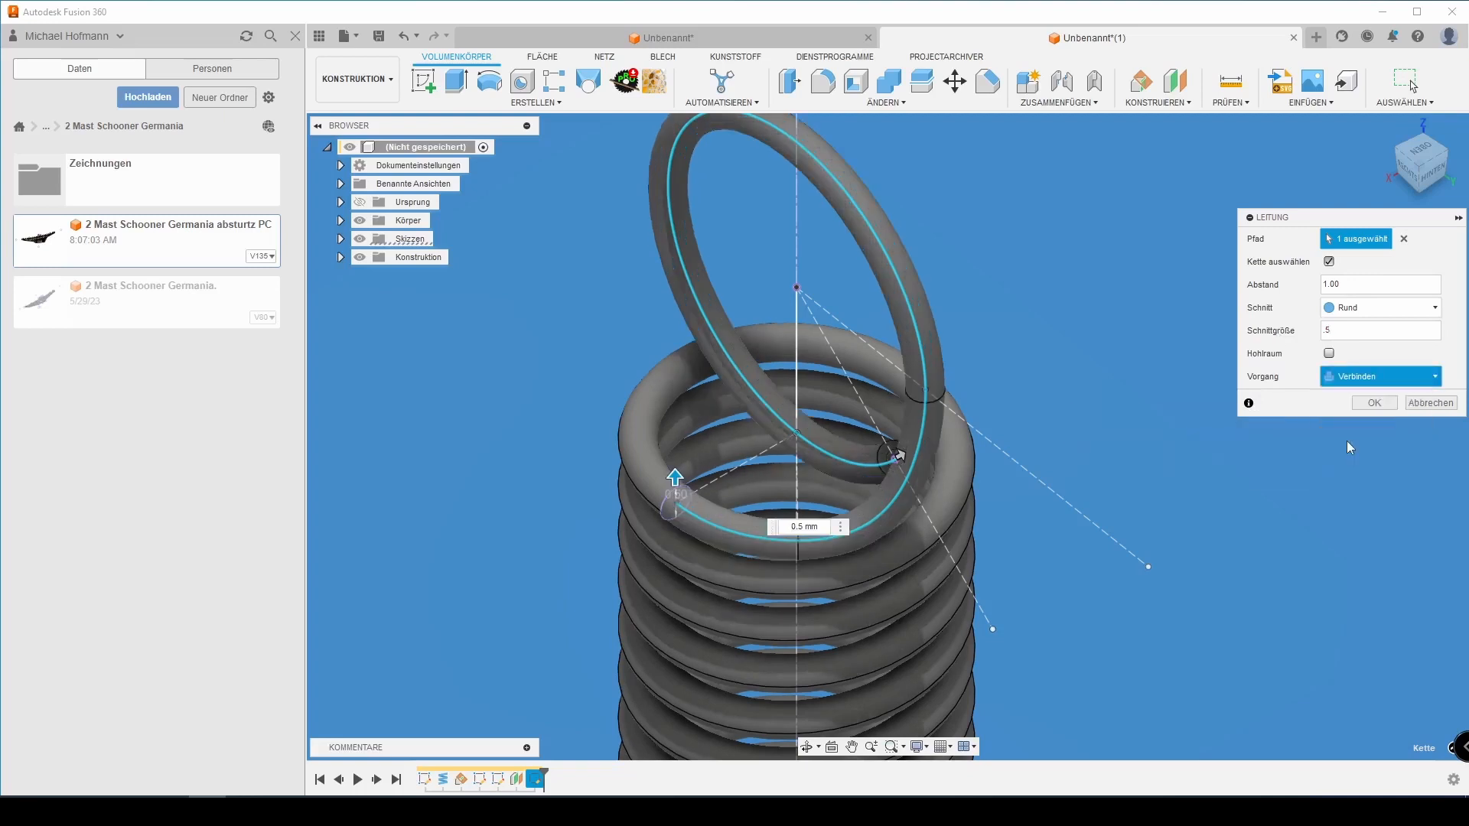
{"action": "left_click", "coordinate": [1366, 404]}
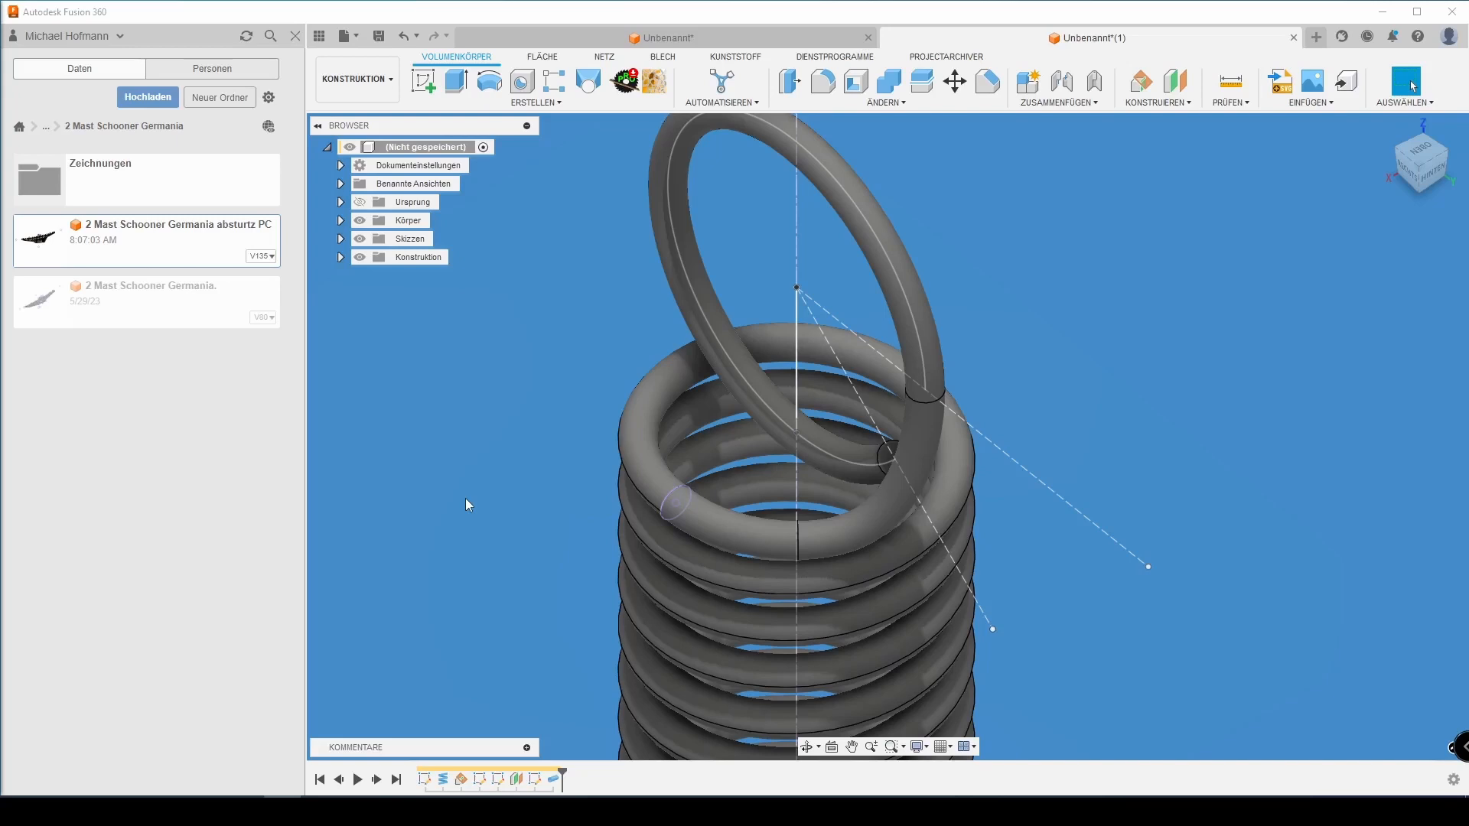
Hide the sketches Skizze1, Skizze3 and Skizze4 so only the spring bodies remain displayed
{"action": "left_click", "coordinate": [341, 240]}
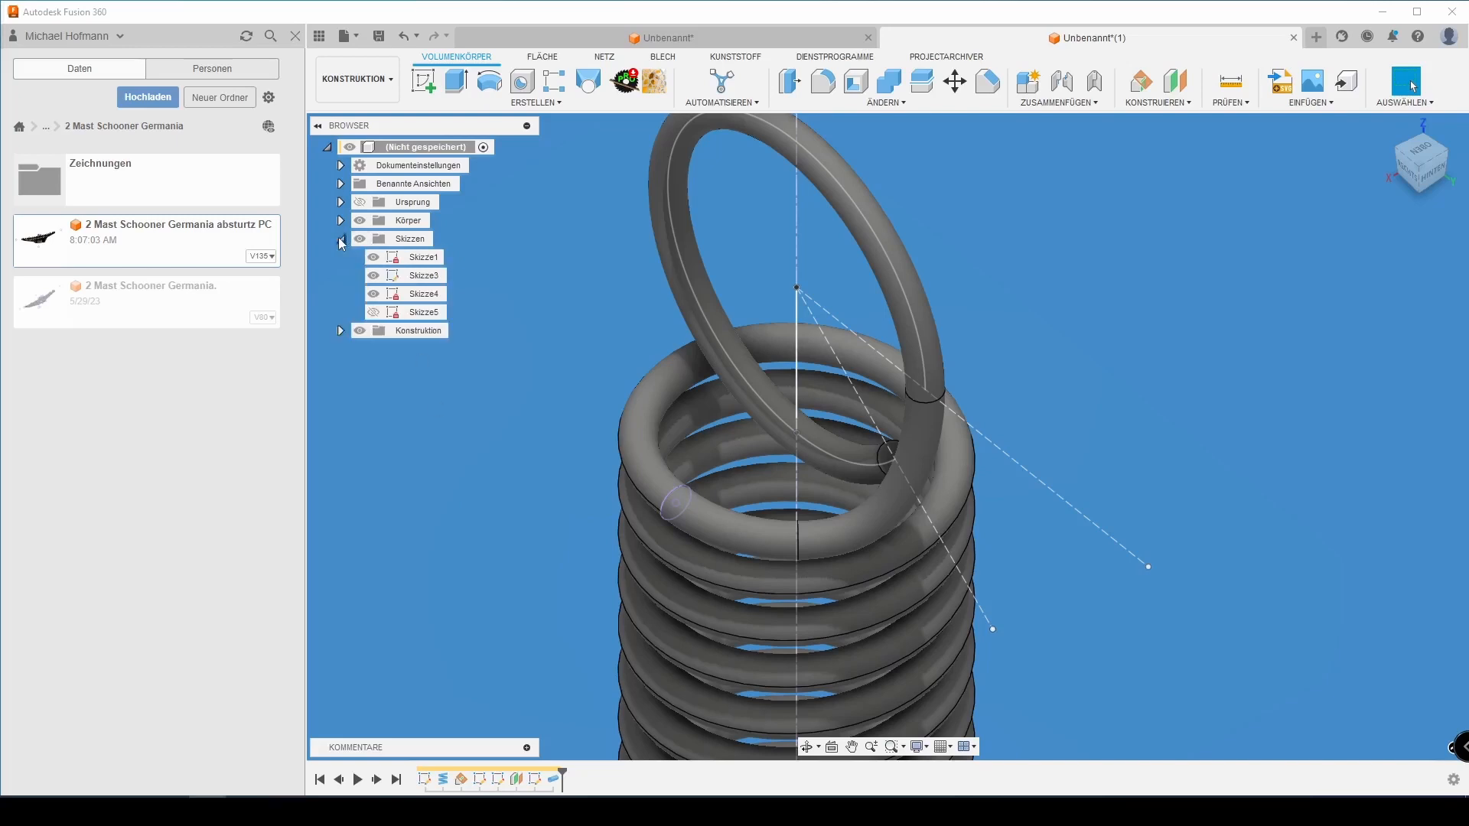
{"action": "left_click", "coordinate": [374, 258]}
{"action": "left_click", "coordinate": [373, 276]}
{"action": "left_click", "coordinate": [374, 294]}
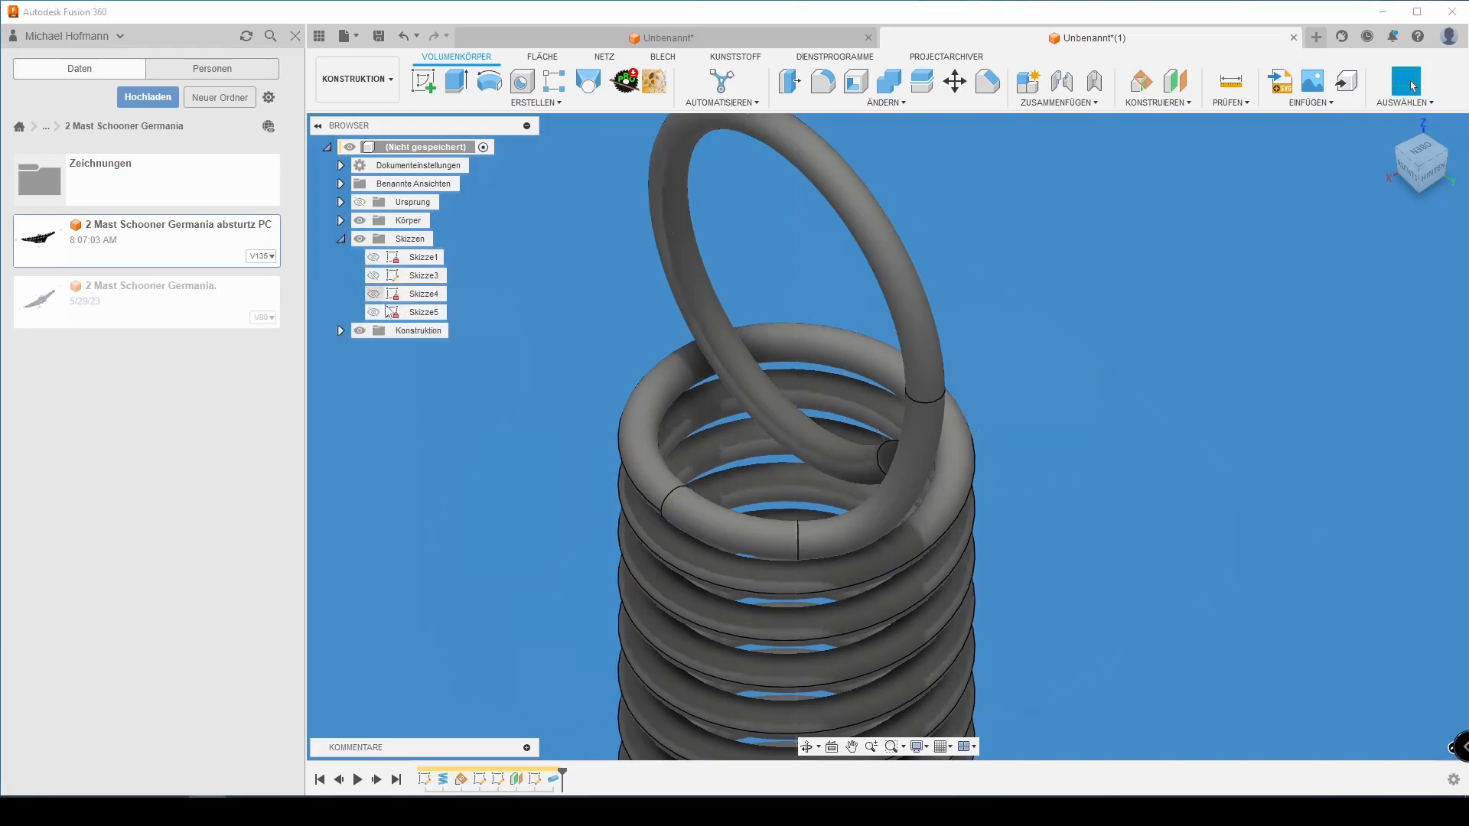
{"action": "scroll", "coordinate": [629, 534], "scroll_direction": "down", "scroll_amount": 6}
{"action": "middle_click_drag", "start_coordinate": [633, 532], "coordinate": [698, 346]}
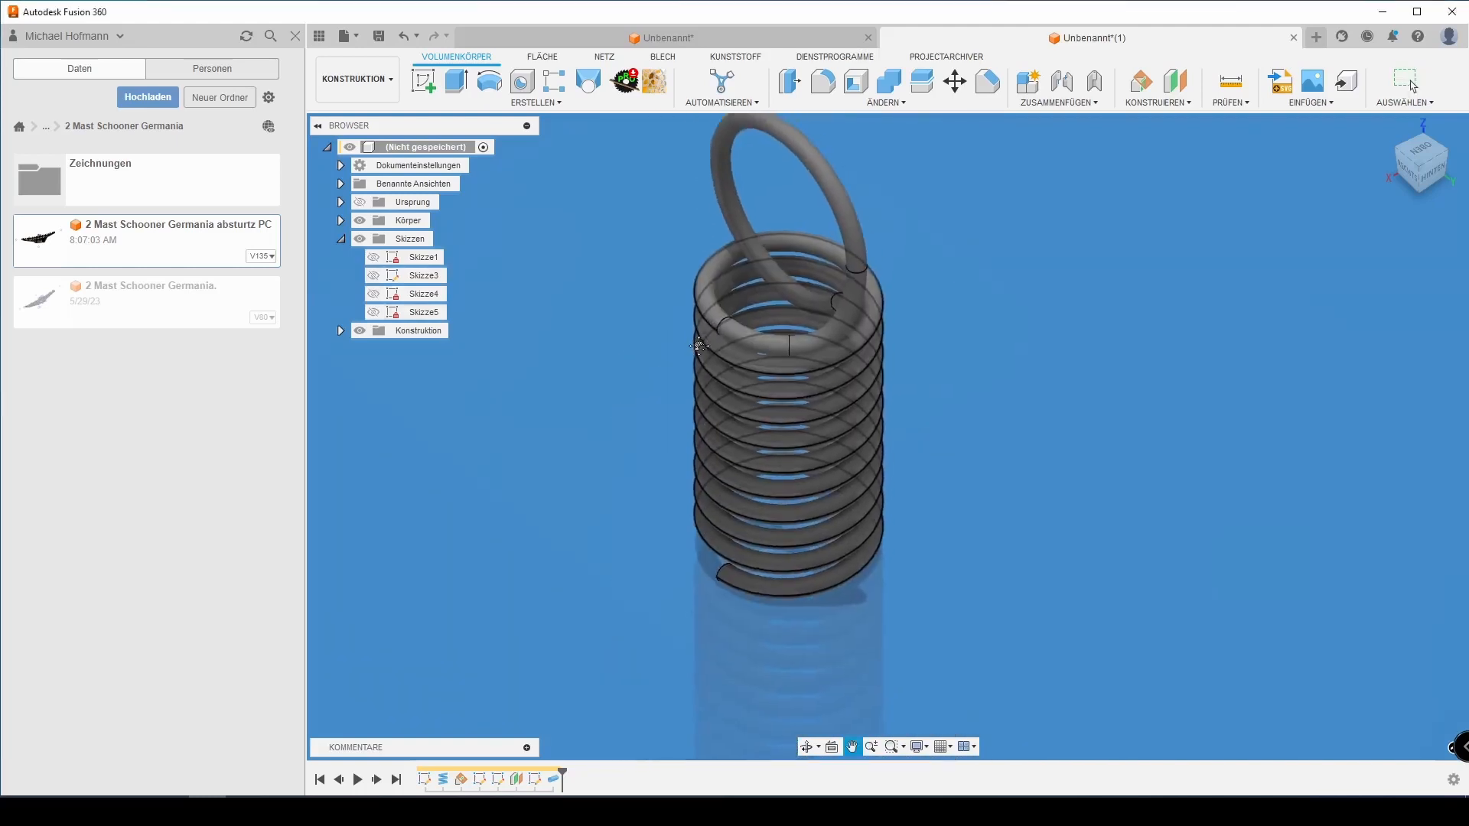
{"action": "scroll", "coordinate": [692, 355], "scroll_direction": "down", "scroll_amount": 4}
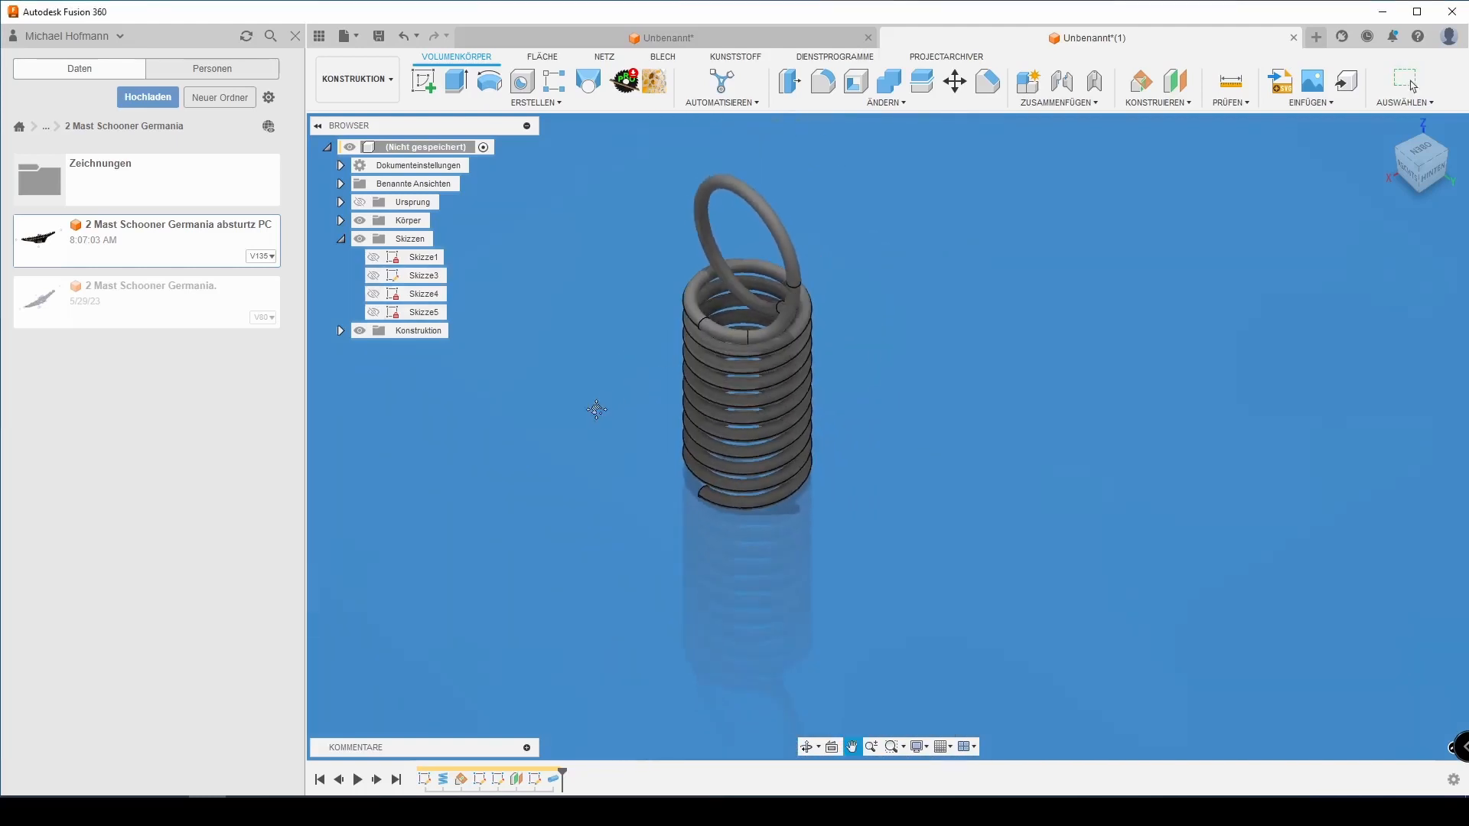
{"action": "middle_click_drag", "start_coordinate": [597, 410], "coordinate": [704, 415]}
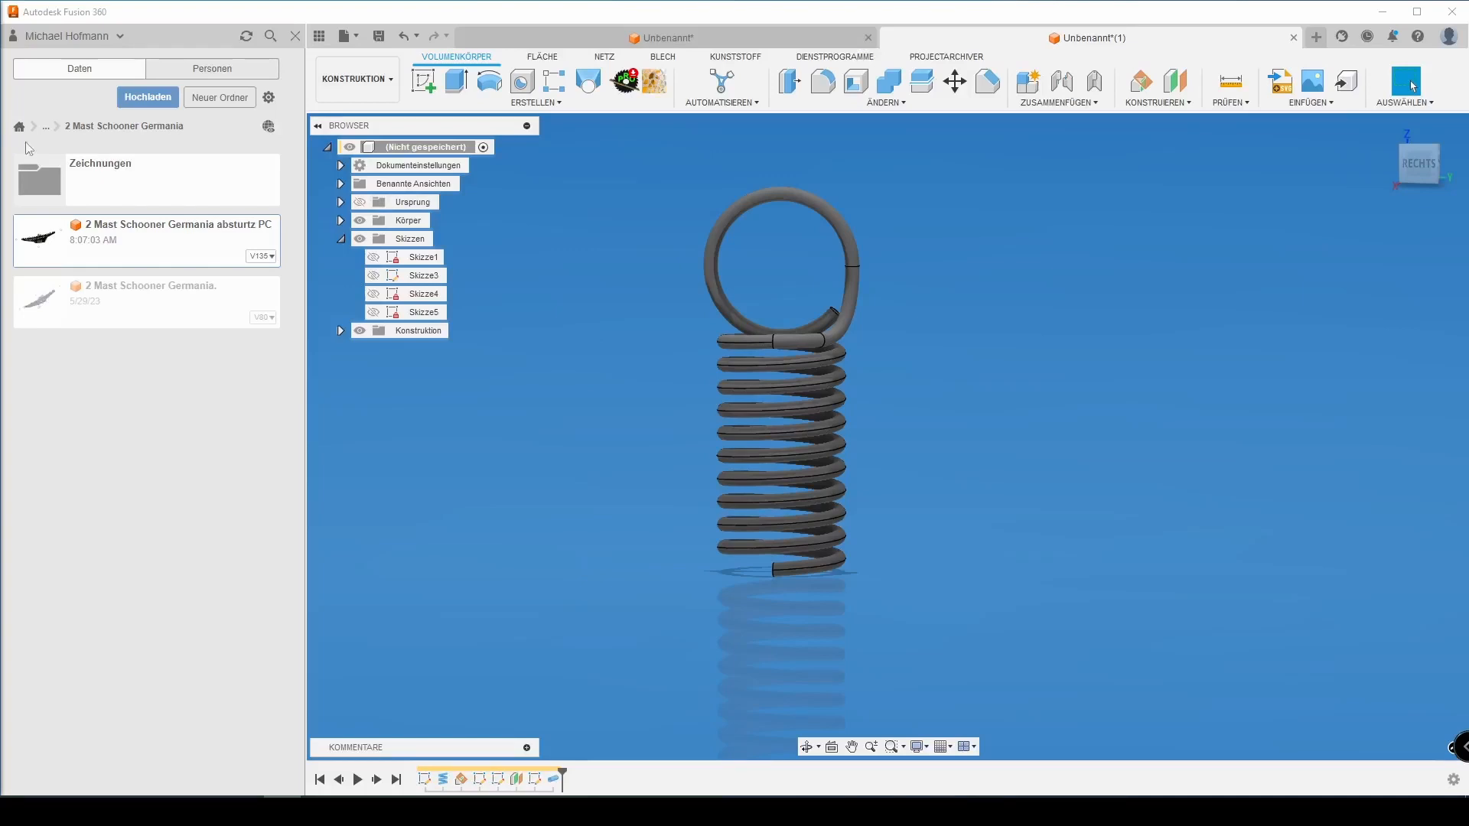
Mirror the upper hook body across the horizontal XY origin plane as a new body
{"action": "left_click", "coordinate": [536, 103]}
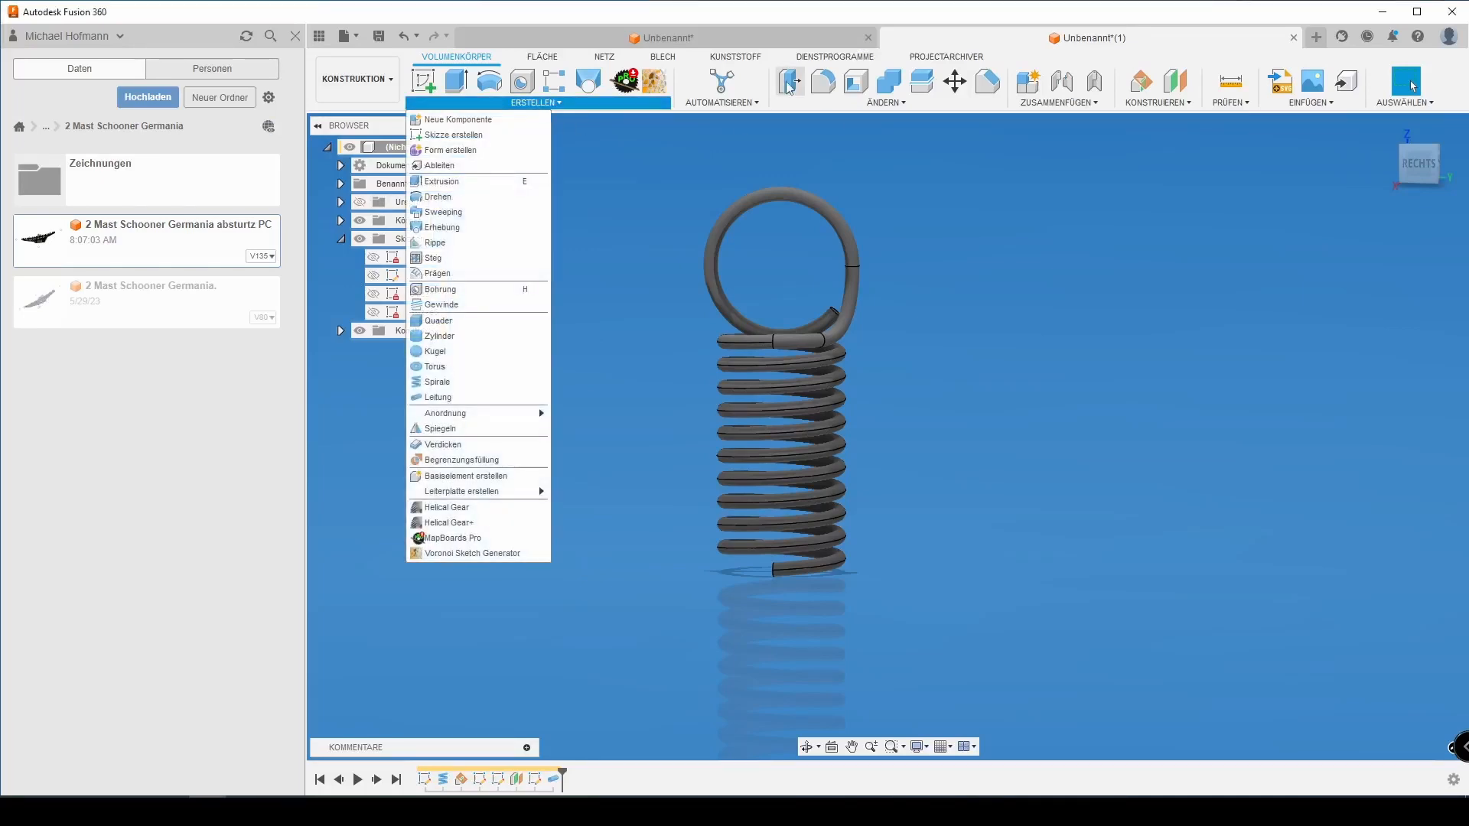
{"action": "left_click", "coordinate": [857, 103]}
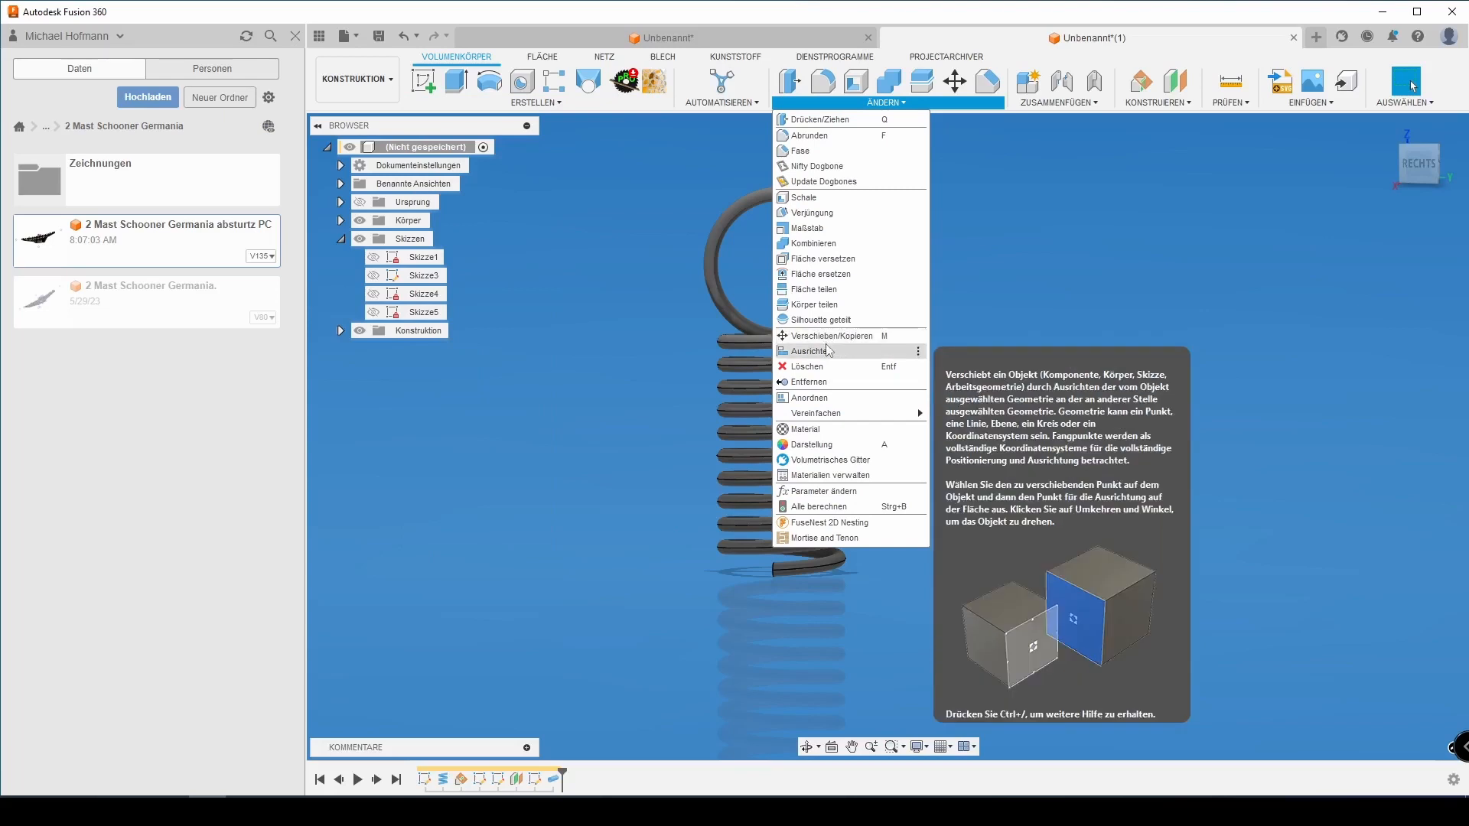
{"action": "left_click", "coordinate": [536, 102]}
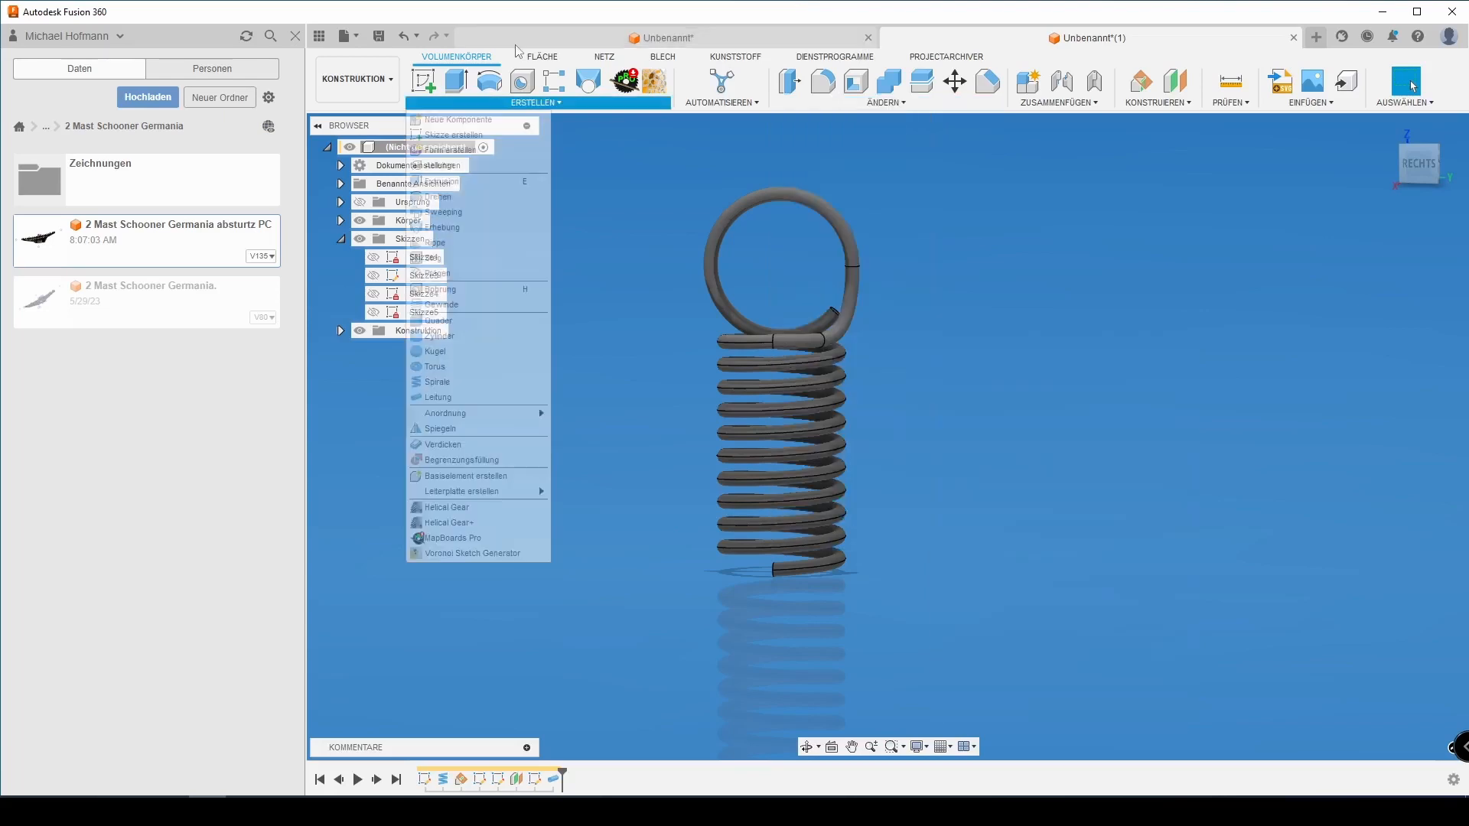
{"action": "left_click", "coordinate": [467, 428]}
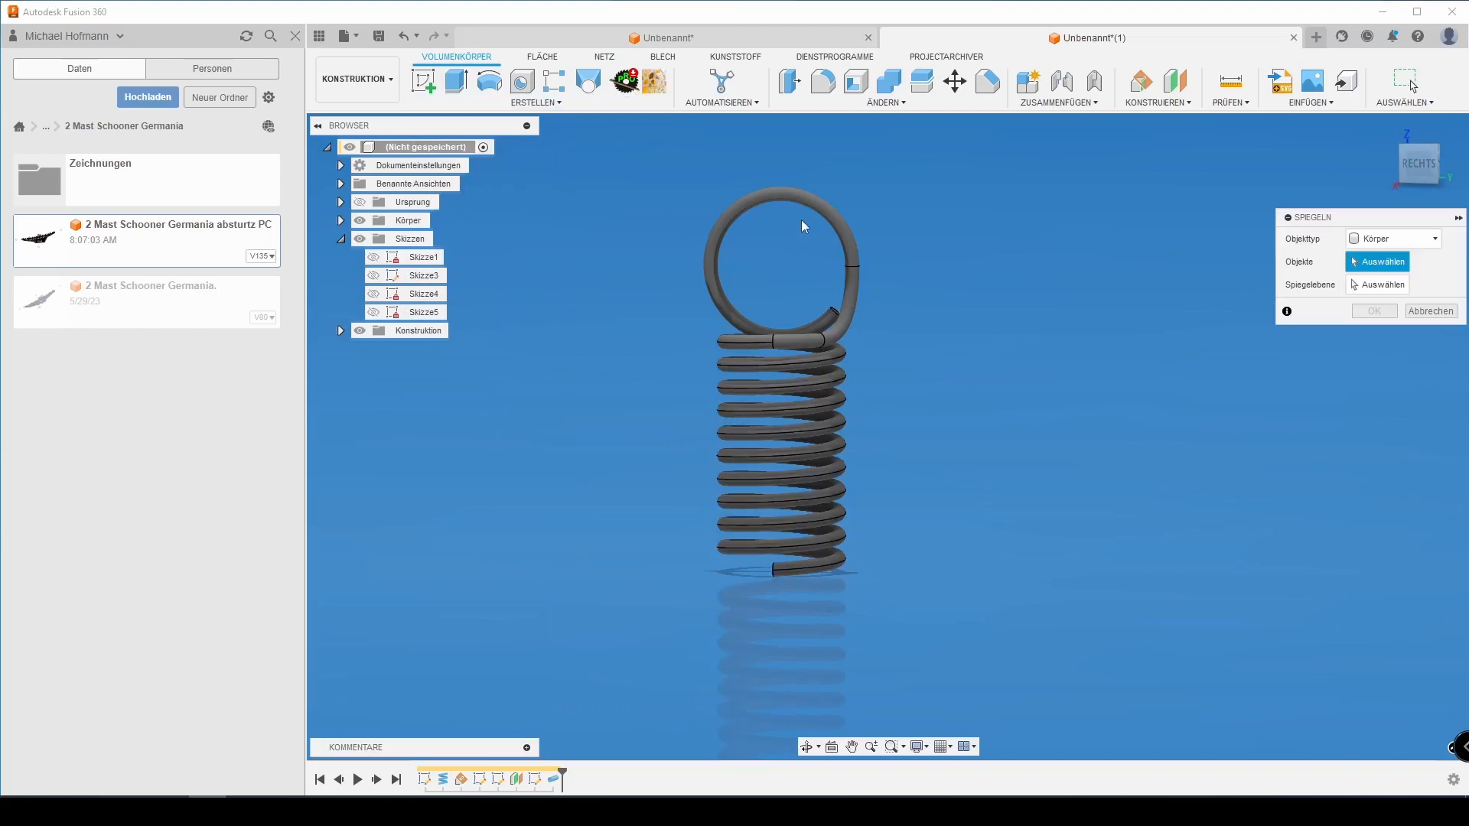
{"action": "left_click", "coordinate": [811, 200]}
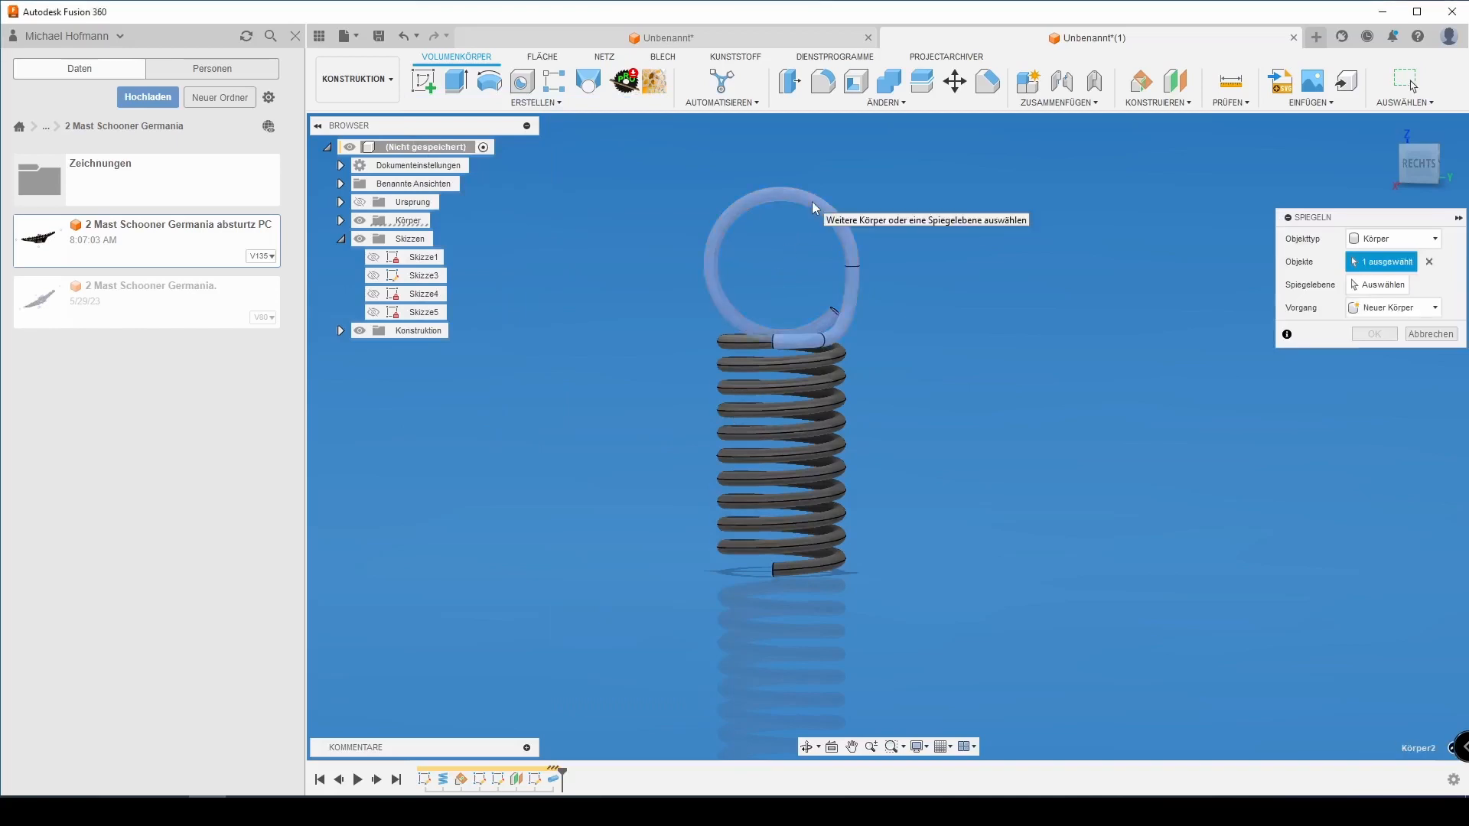
{"action": "left_click", "coordinate": [1356, 287]}
{"action": "left_click", "coordinate": [840, 576]}
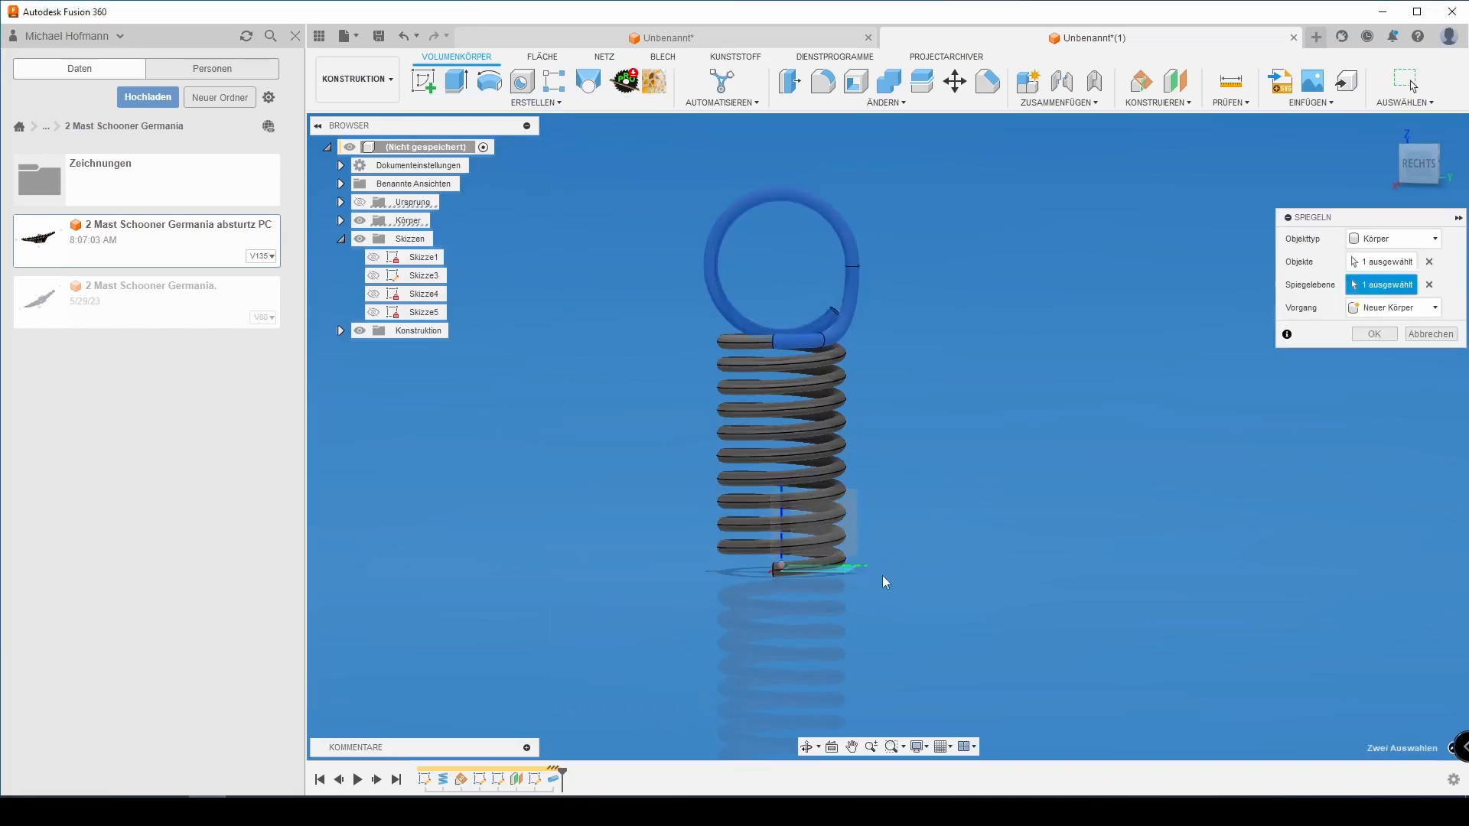
{"action": "middle_click_drag", "start_coordinate": [975, 540], "coordinate": [964, 432]}
{"action": "scroll", "coordinate": [968, 430], "scroll_direction": "down", "scroll_amount": 3}
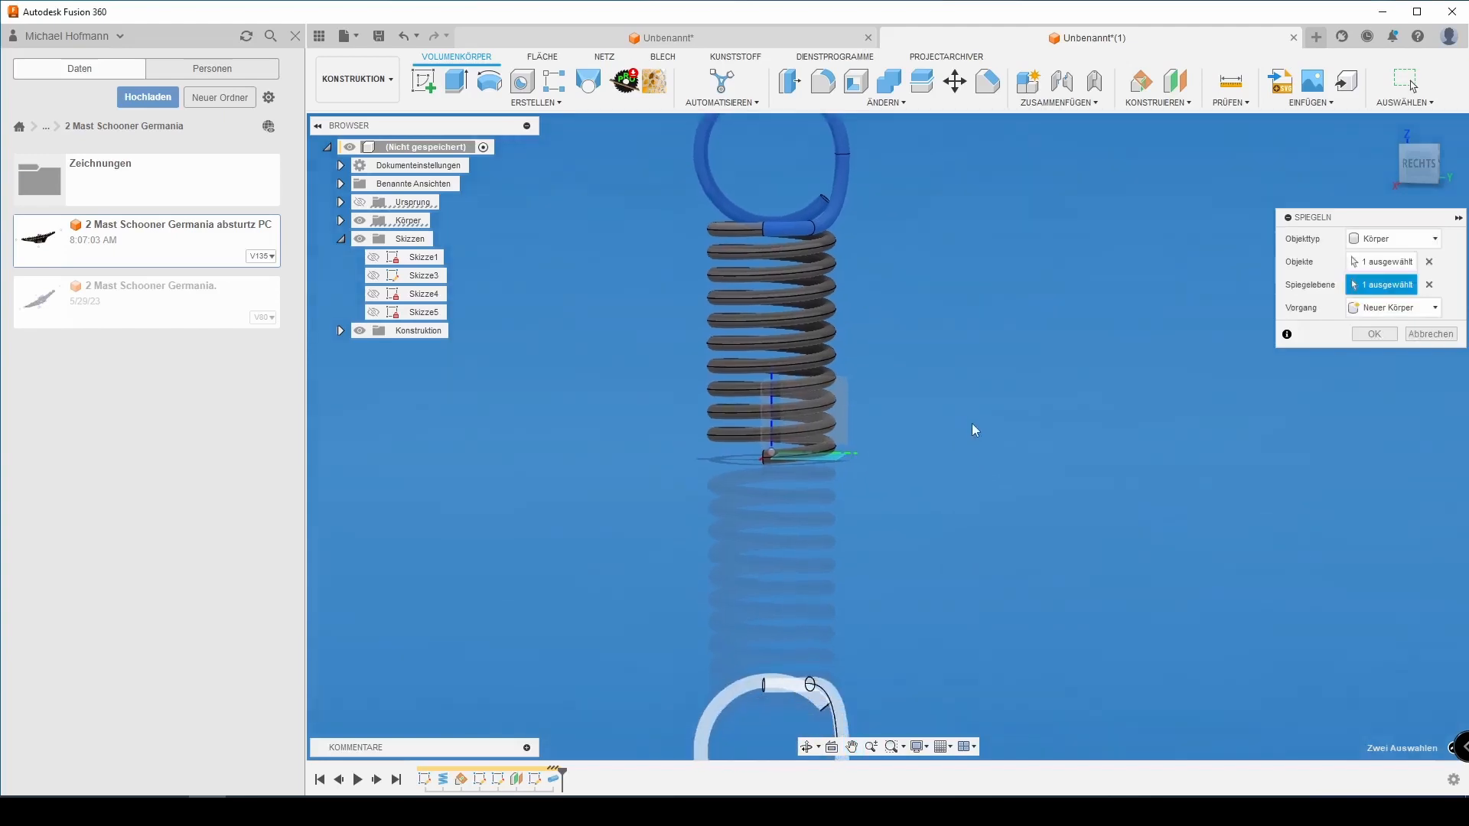
{"action": "left_click", "coordinate": [1375, 334]}
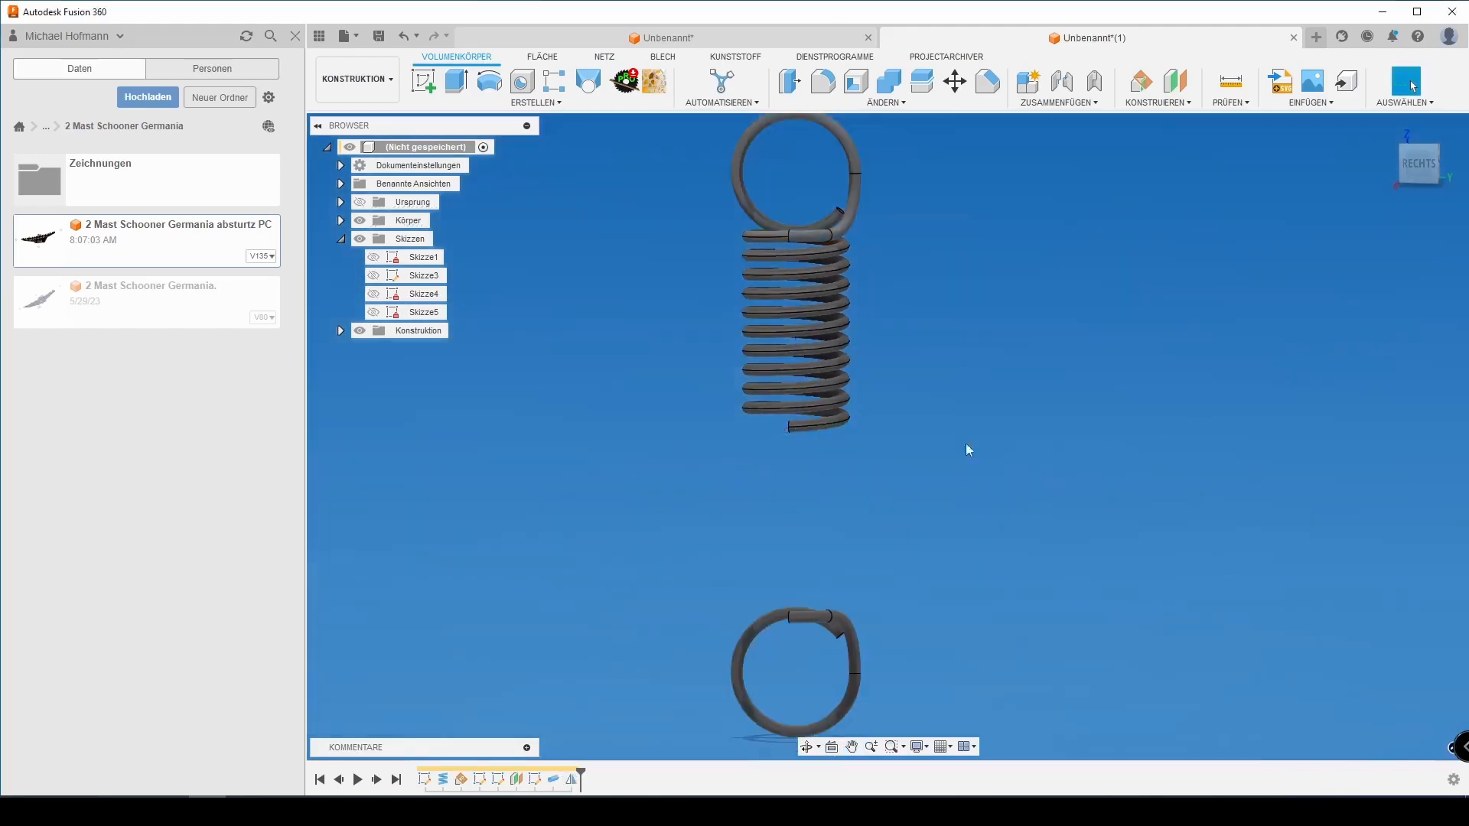
Align the mirrored hook's circular wire end edge to the circular edge at the coil's lower wire end
{"action": "left_click", "coordinate": [885, 101]}
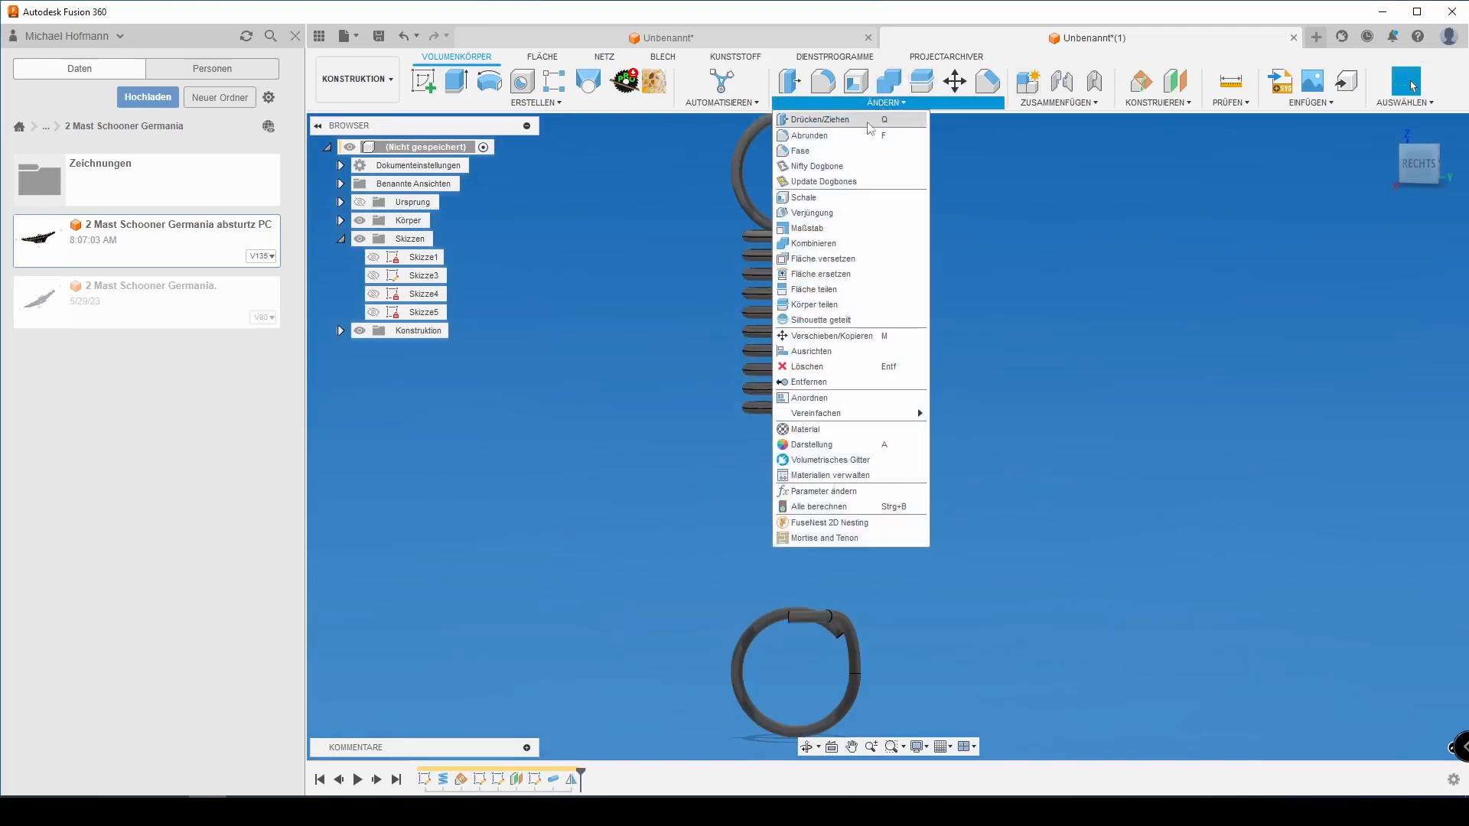
{"action": "left_click", "coordinate": [805, 351]}
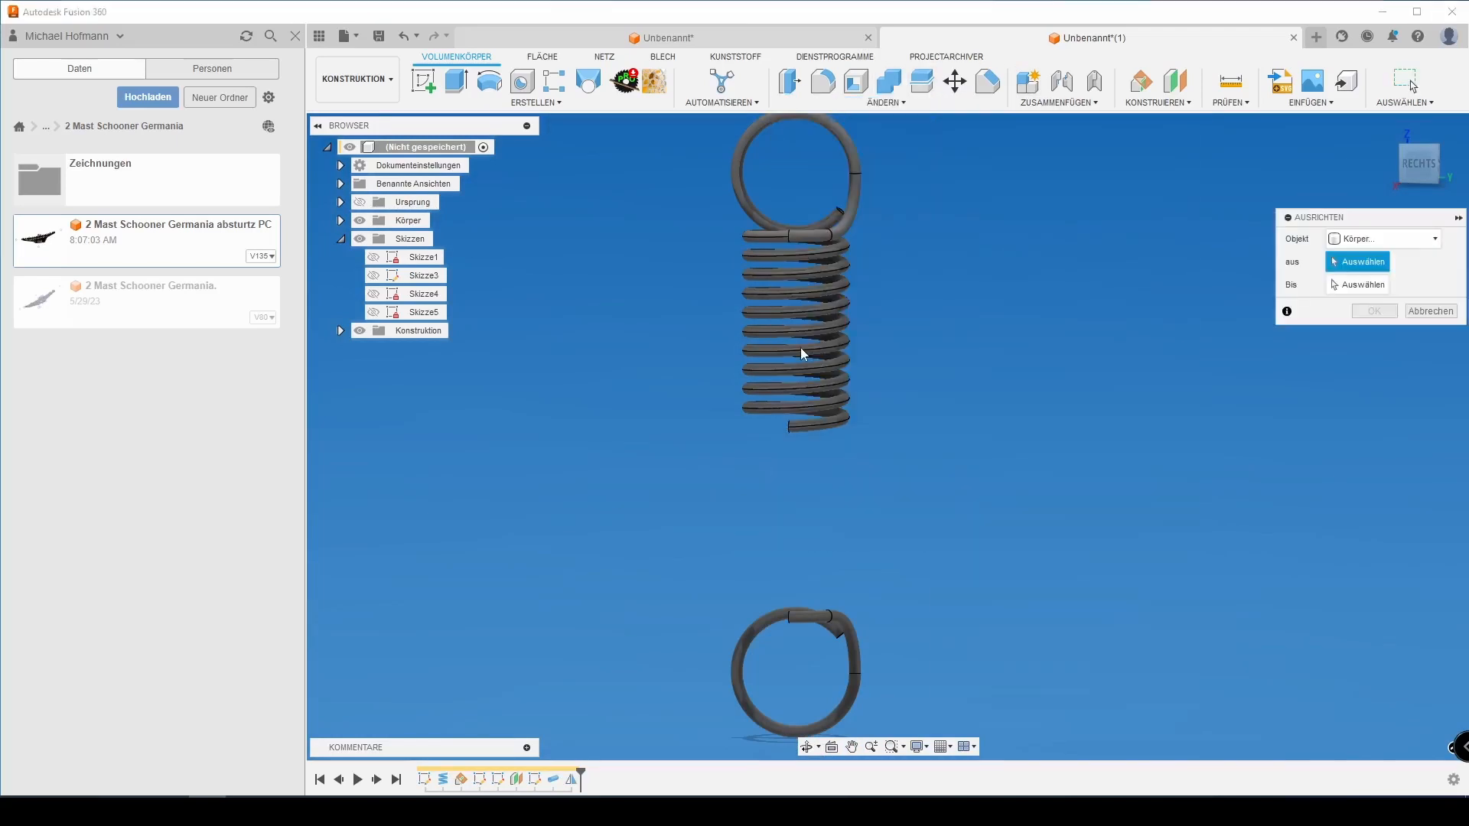
{"action": "middle_click_drag", "start_coordinate": [791, 620], "coordinate": [829, 629], "text": "shift"}
{"action": "scroll", "coordinate": [794, 615], "scroll_direction": "down", "scroll_amount": 2}
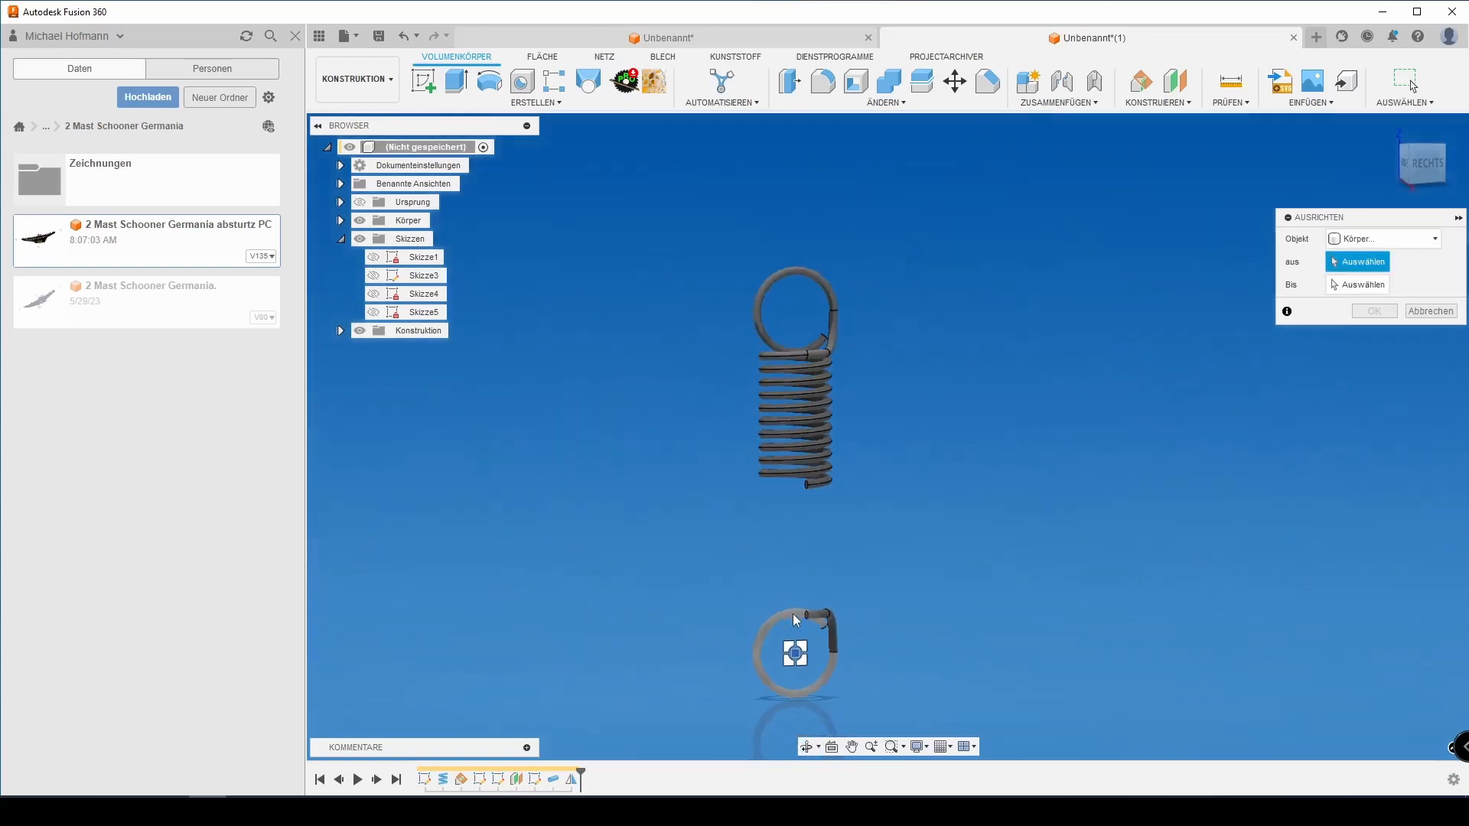
{"action": "scroll", "coordinate": [796, 620], "scroll_direction": "up", "scroll_amount": 3}
{"action": "left_click", "coordinate": [819, 623]}
{"action": "scroll", "coordinate": [811, 566], "scroll_direction": "up", "scroll_amount": 3}
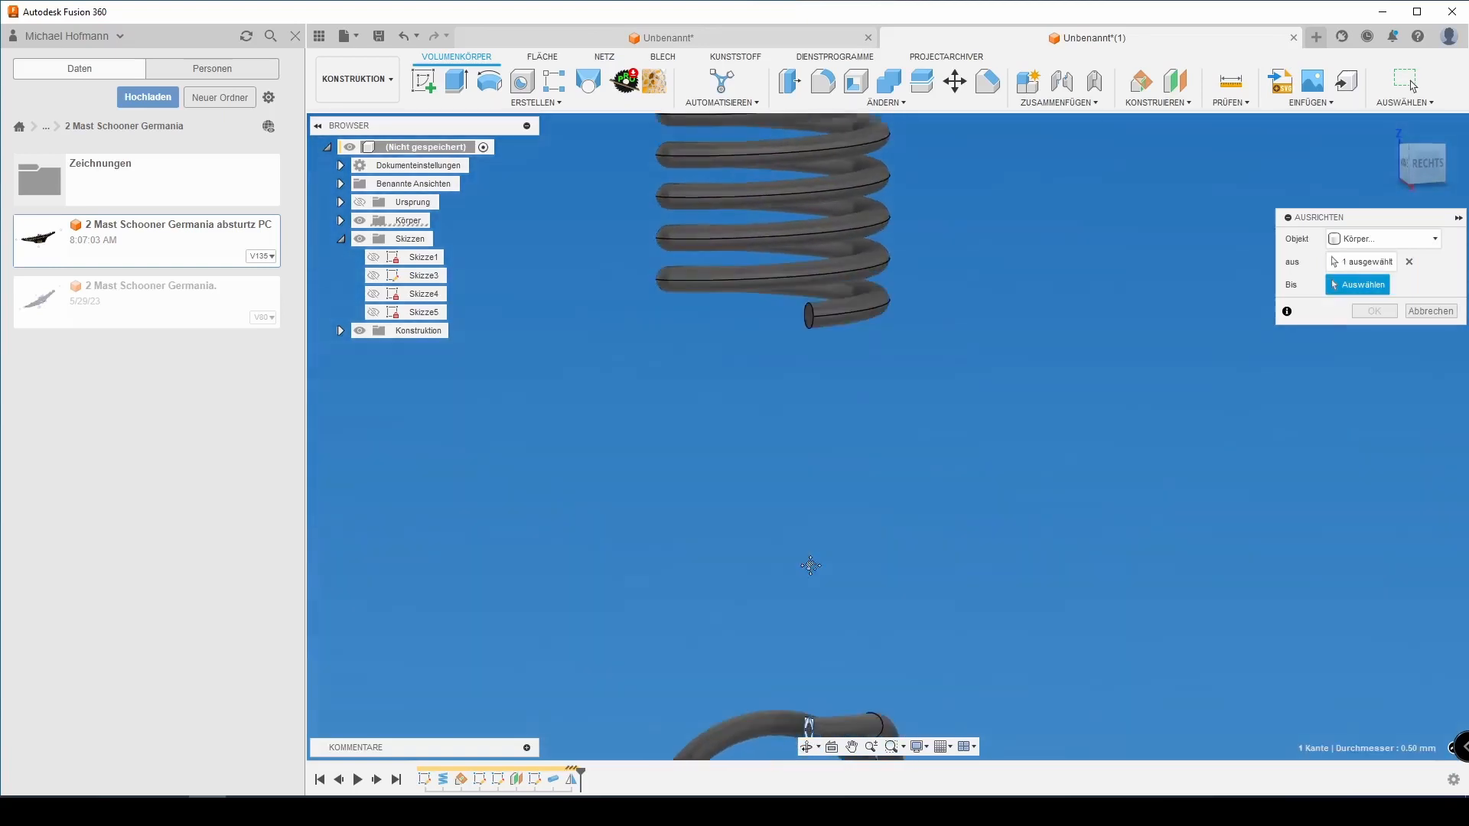
{"action": "left_click", "coordinate": [810, 359]}
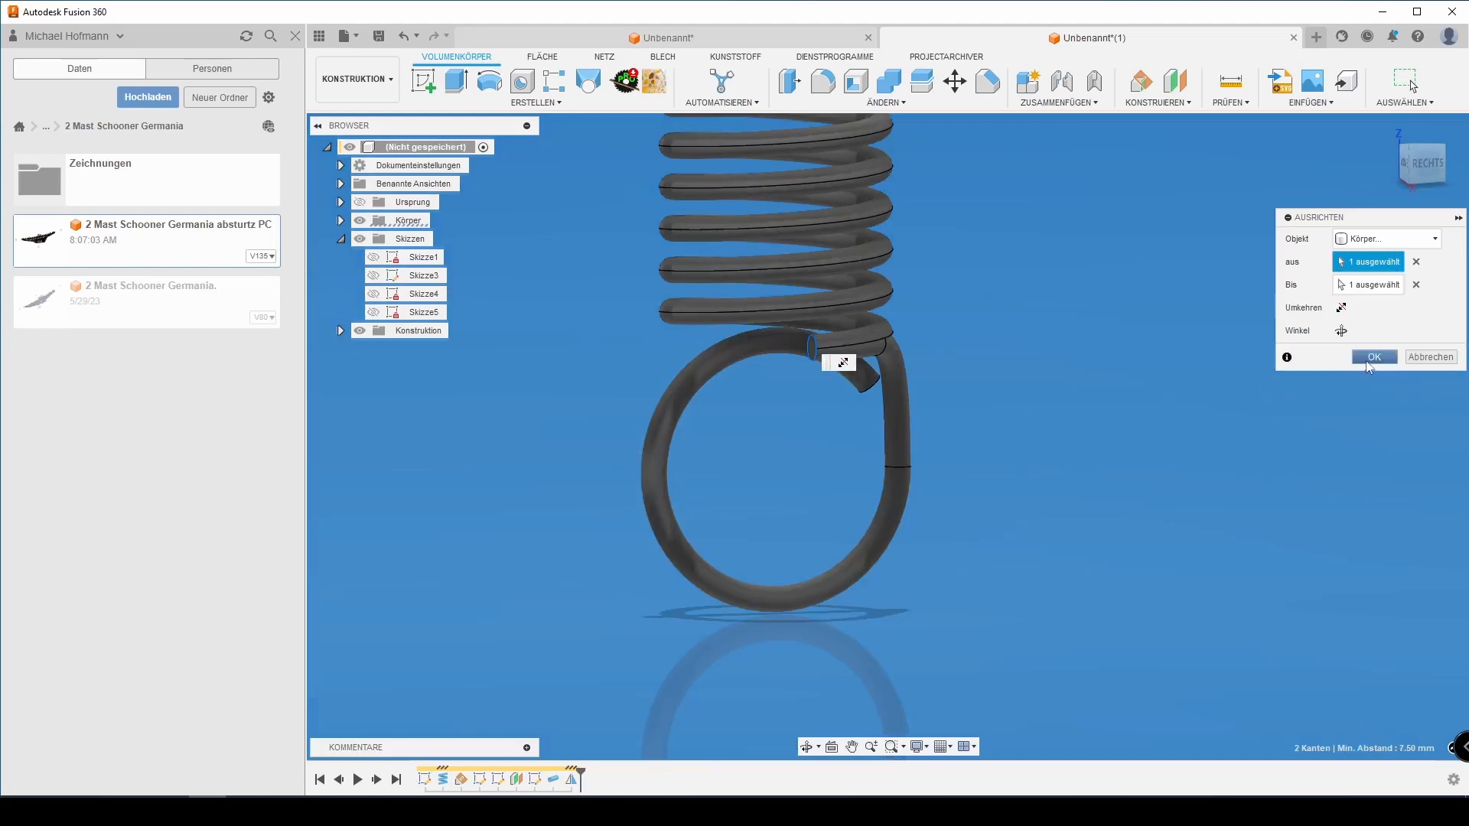
{"action": "left_click", "coordinate": [1374, 358]}
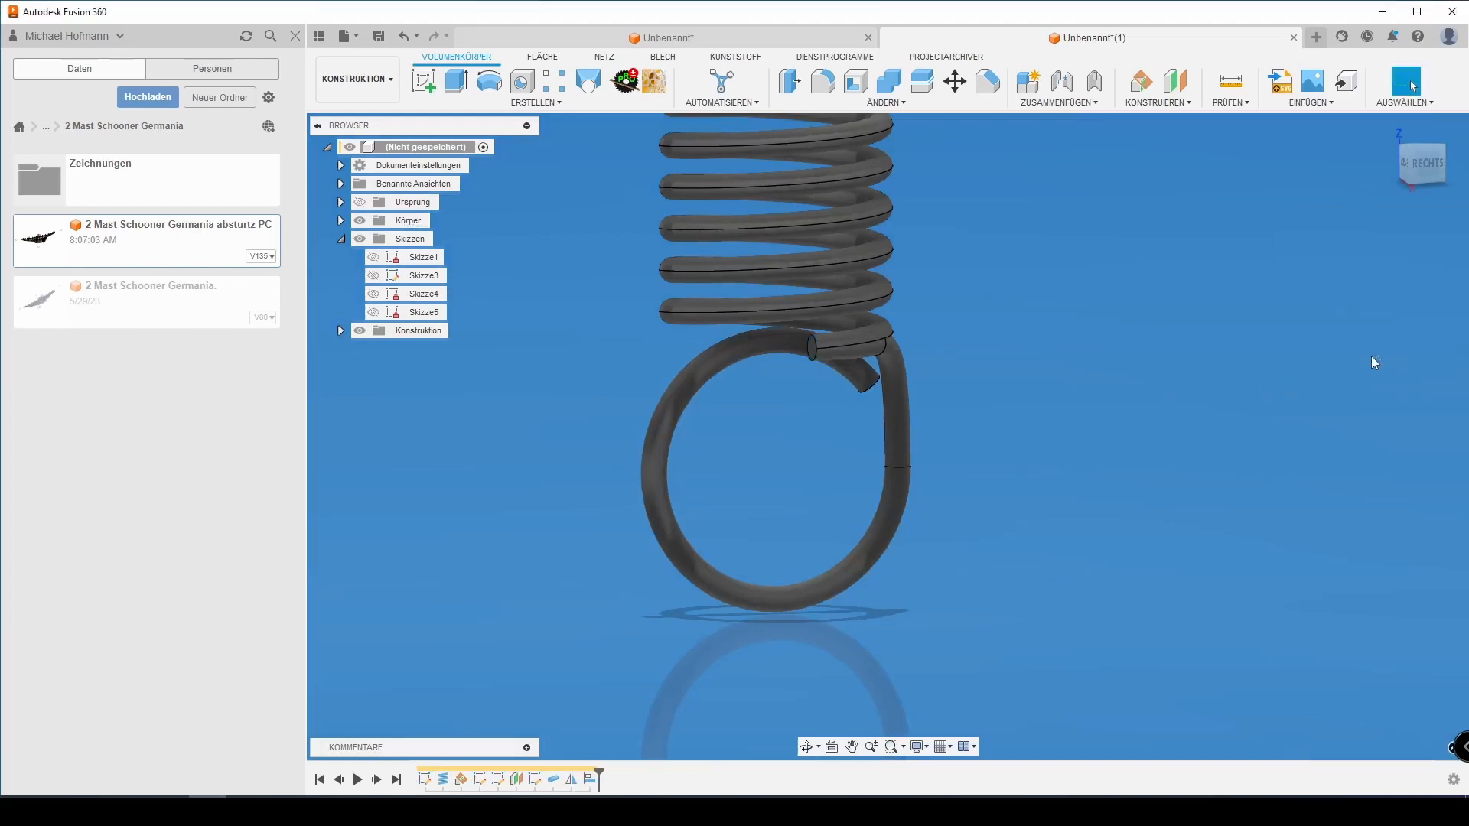
Mirror the aligned lower hook body across the vertical XZ origin plane as a new body
{"action": "left_click", "coordinate": [518, 104]}
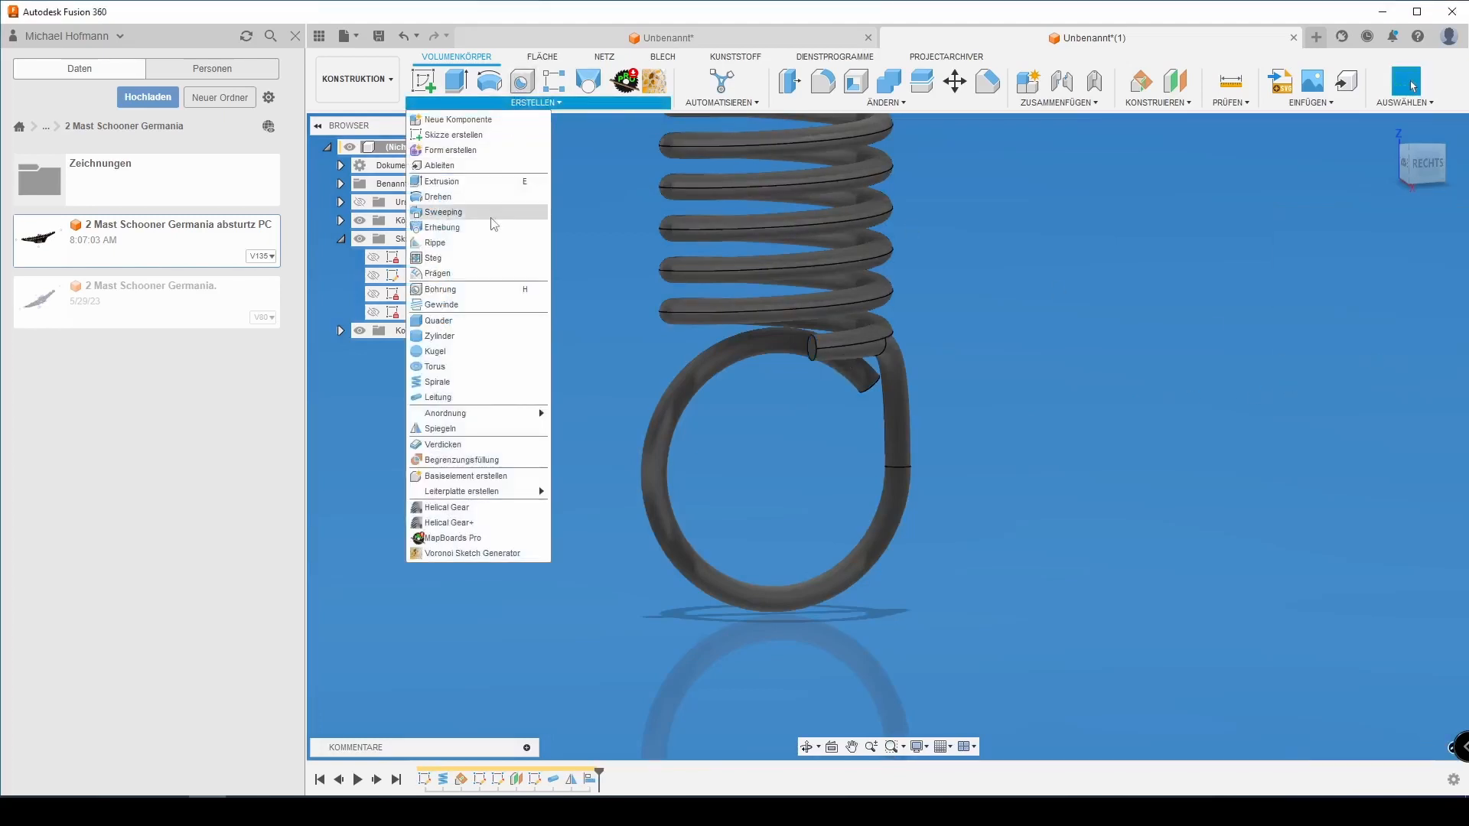
{"action": "left_click", "coordinate": [482, 422]}
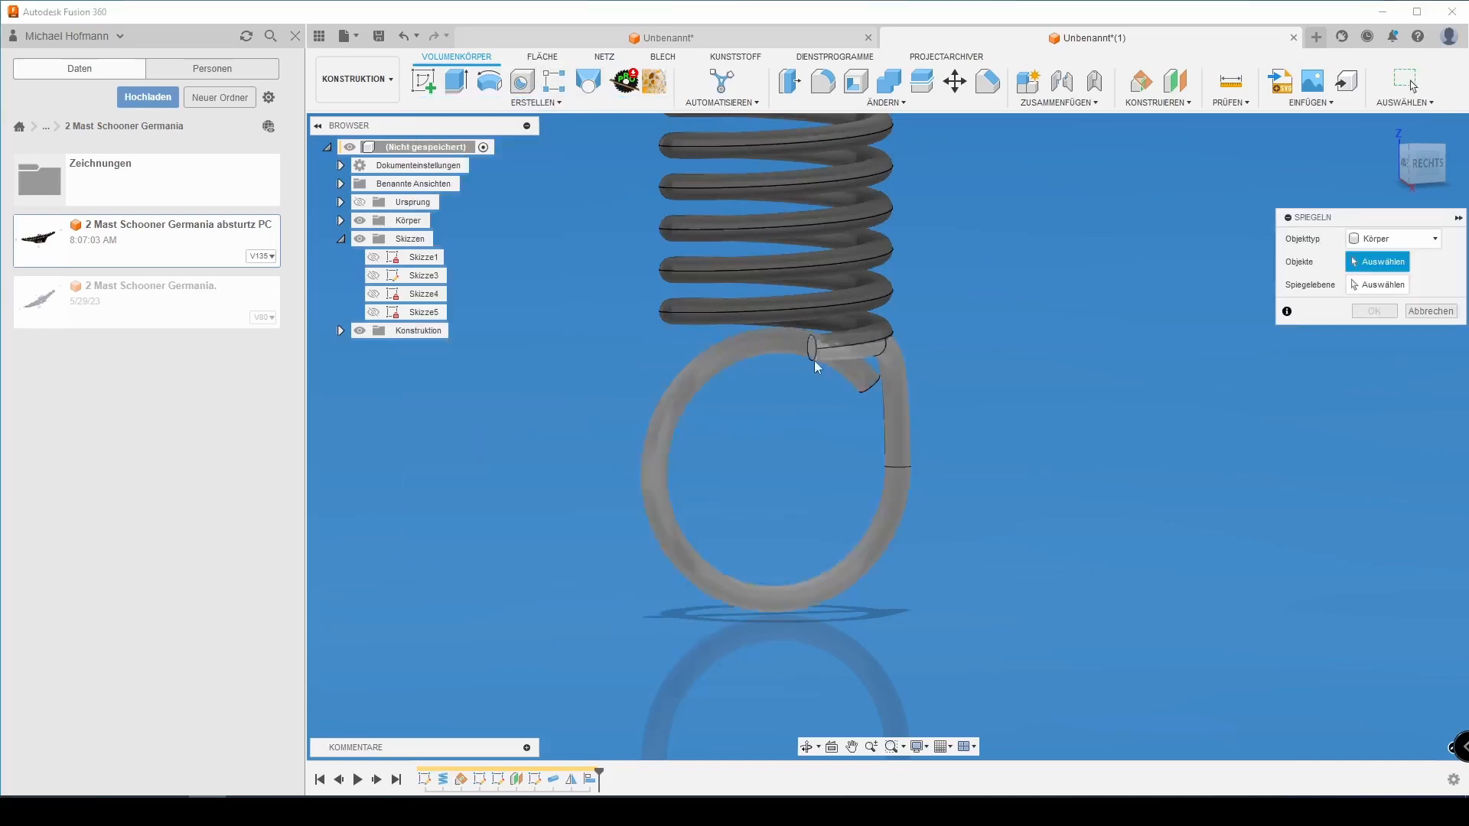
{"action": "left_click", "coordinate": [894, 371]}
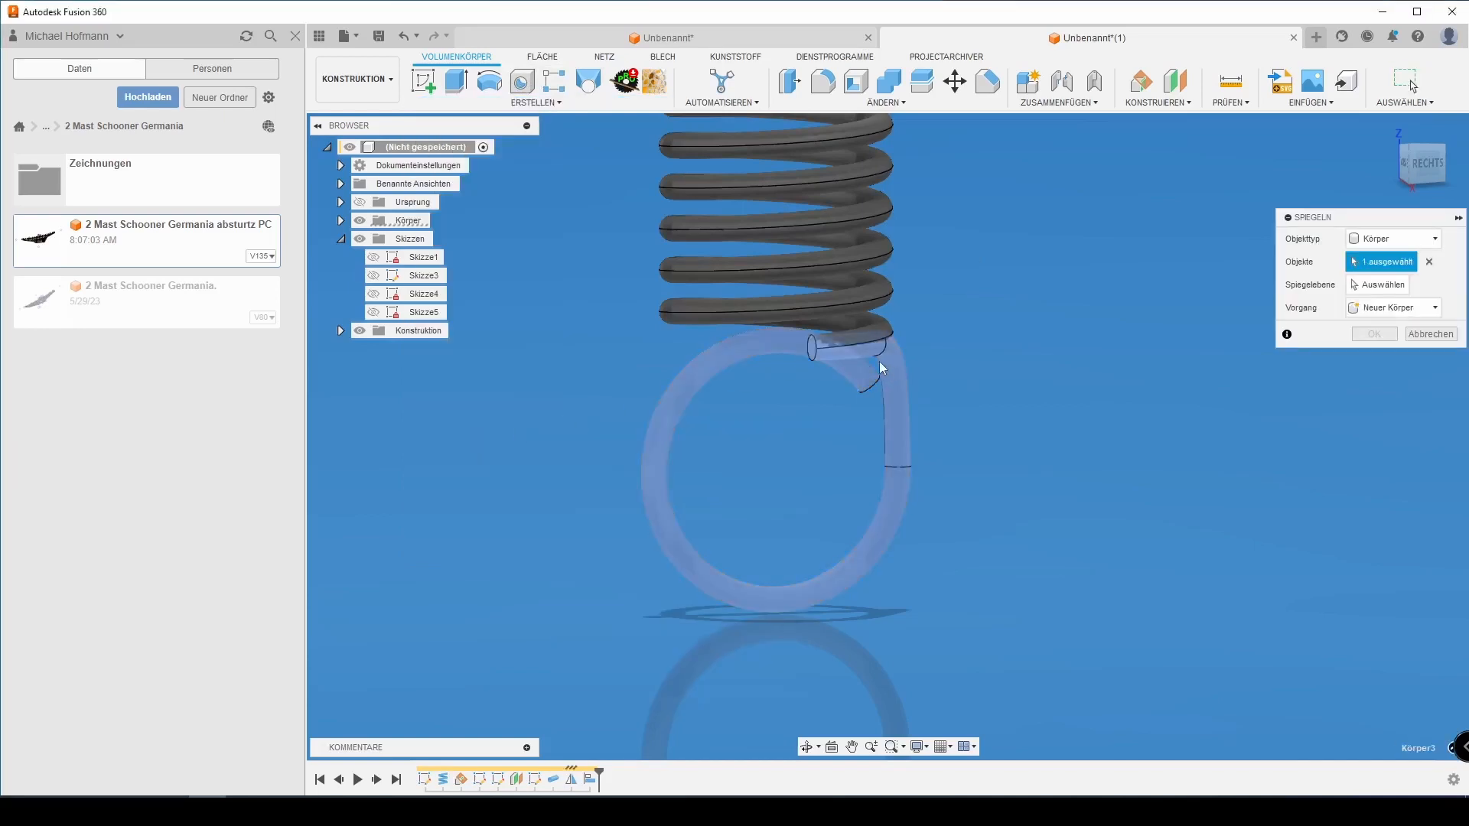
{"action": "left_click", "coordinate": [1373, 284]}
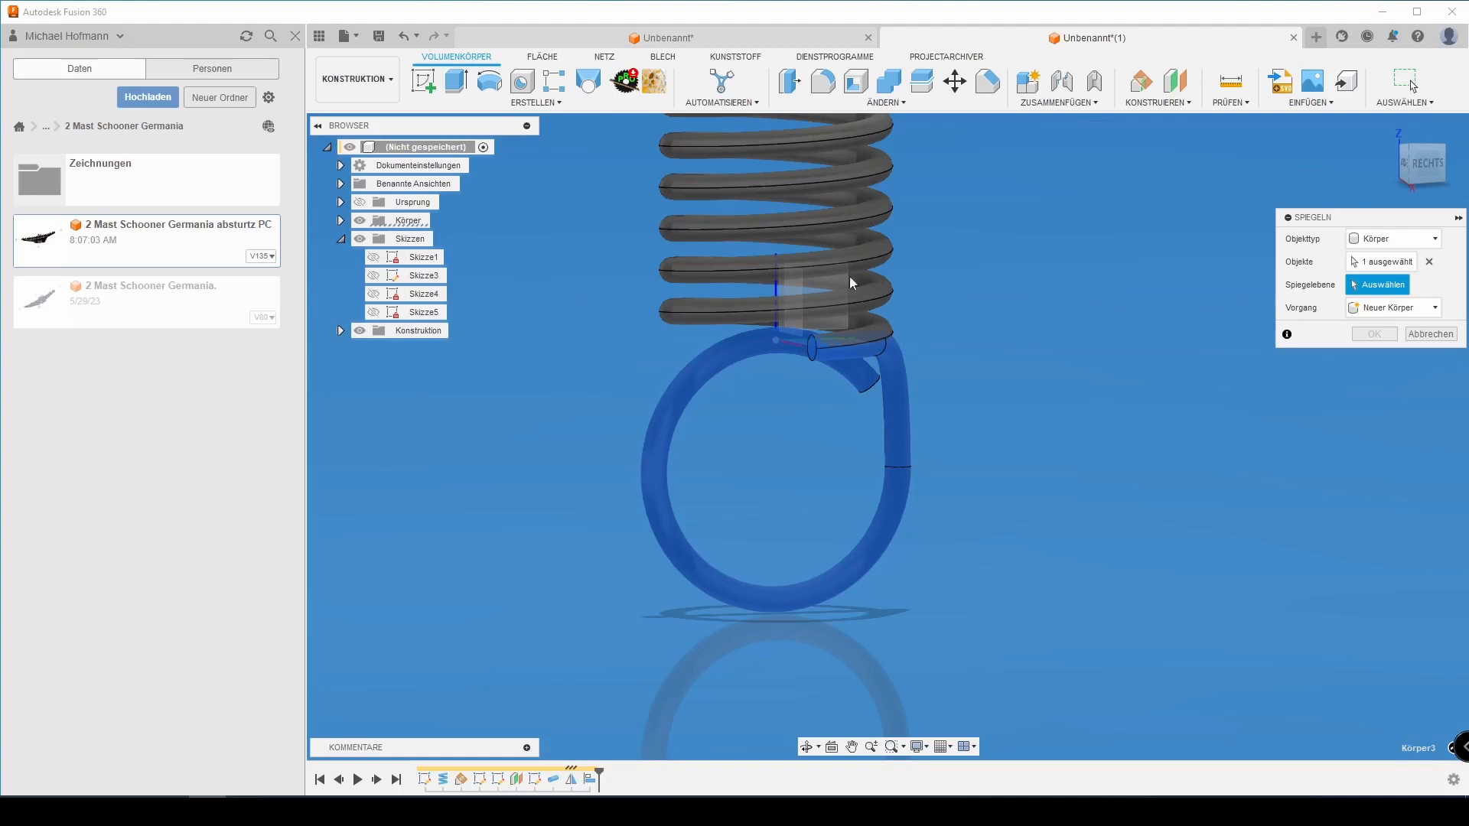
{"action": "left_click", "coordinate": [825, 295]}
{"action": "middle_click_drag", "start_coordinate": [830, 298], "coordinate": [880, 337], "text": "shift"}
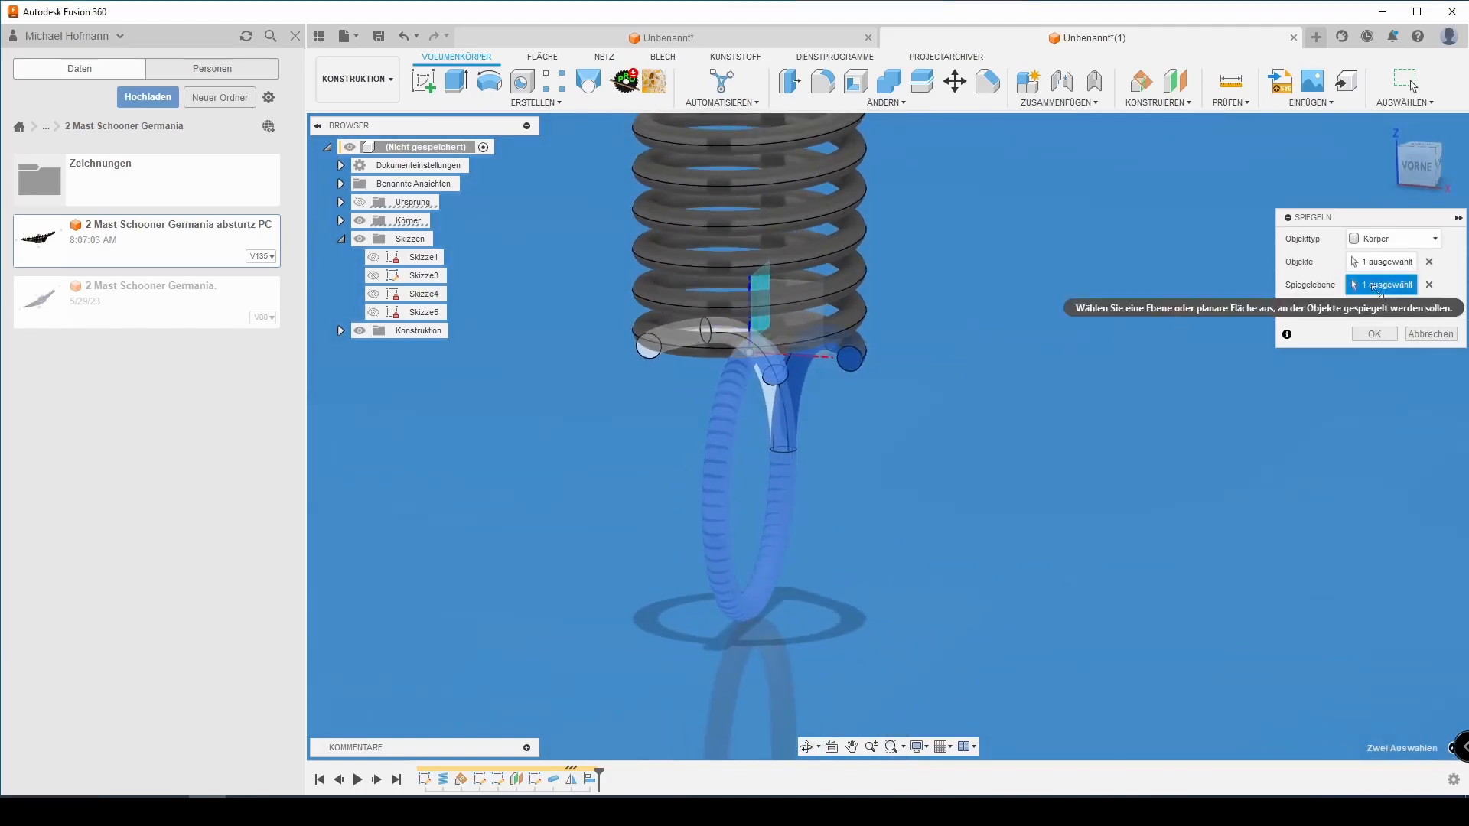
{"action": "left_click", "coordinate": [1429, 285]}
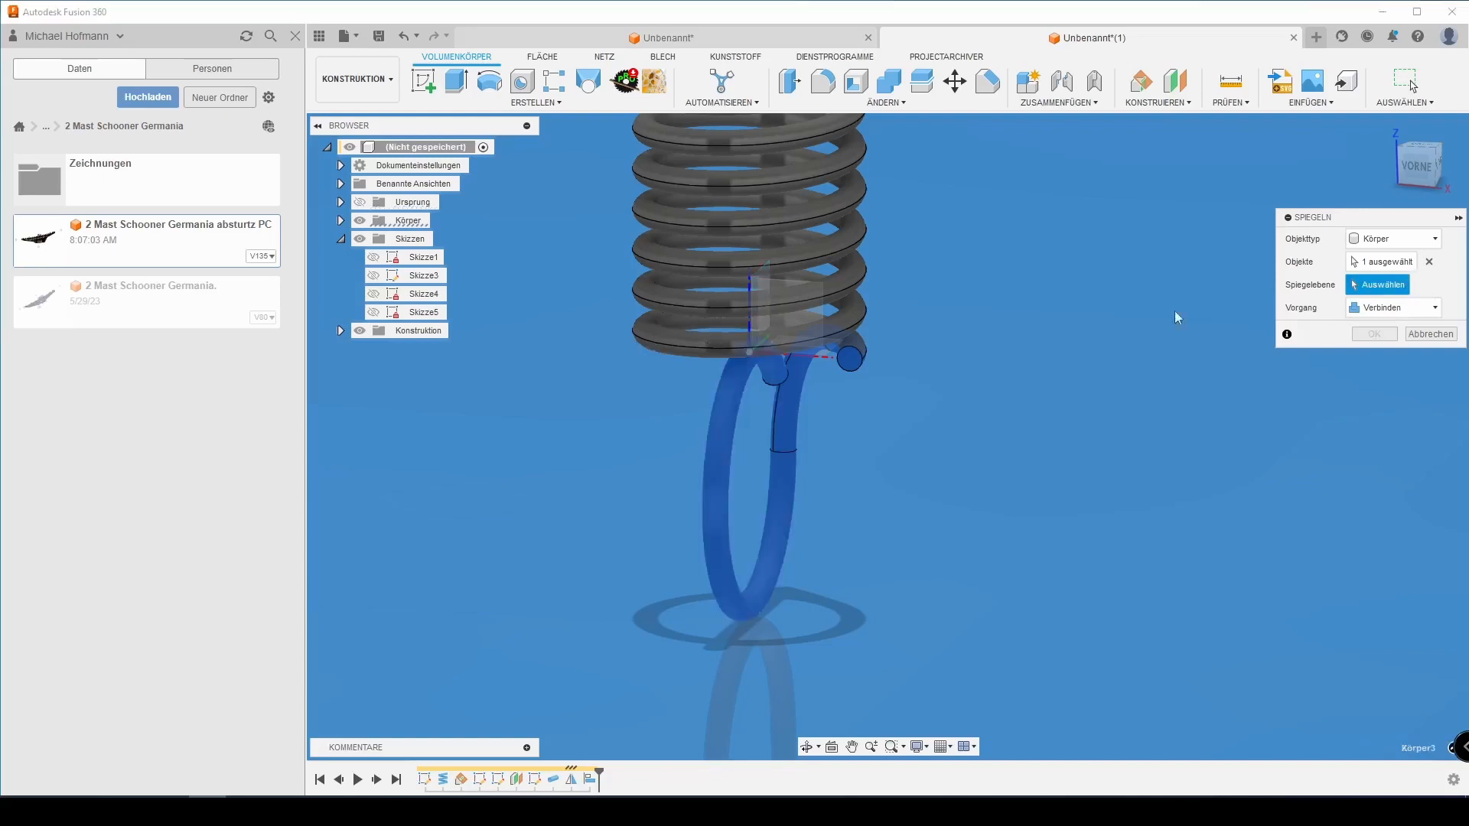
{"action": "left_click", "coordinate": [816, 312]}
{"action": "middle_click_drag", "start_coordinate": [816, 311], "coordinate": [857, 392], "text": "shift"}
{"action": "left_click", "coordinate": [1387, 307]}
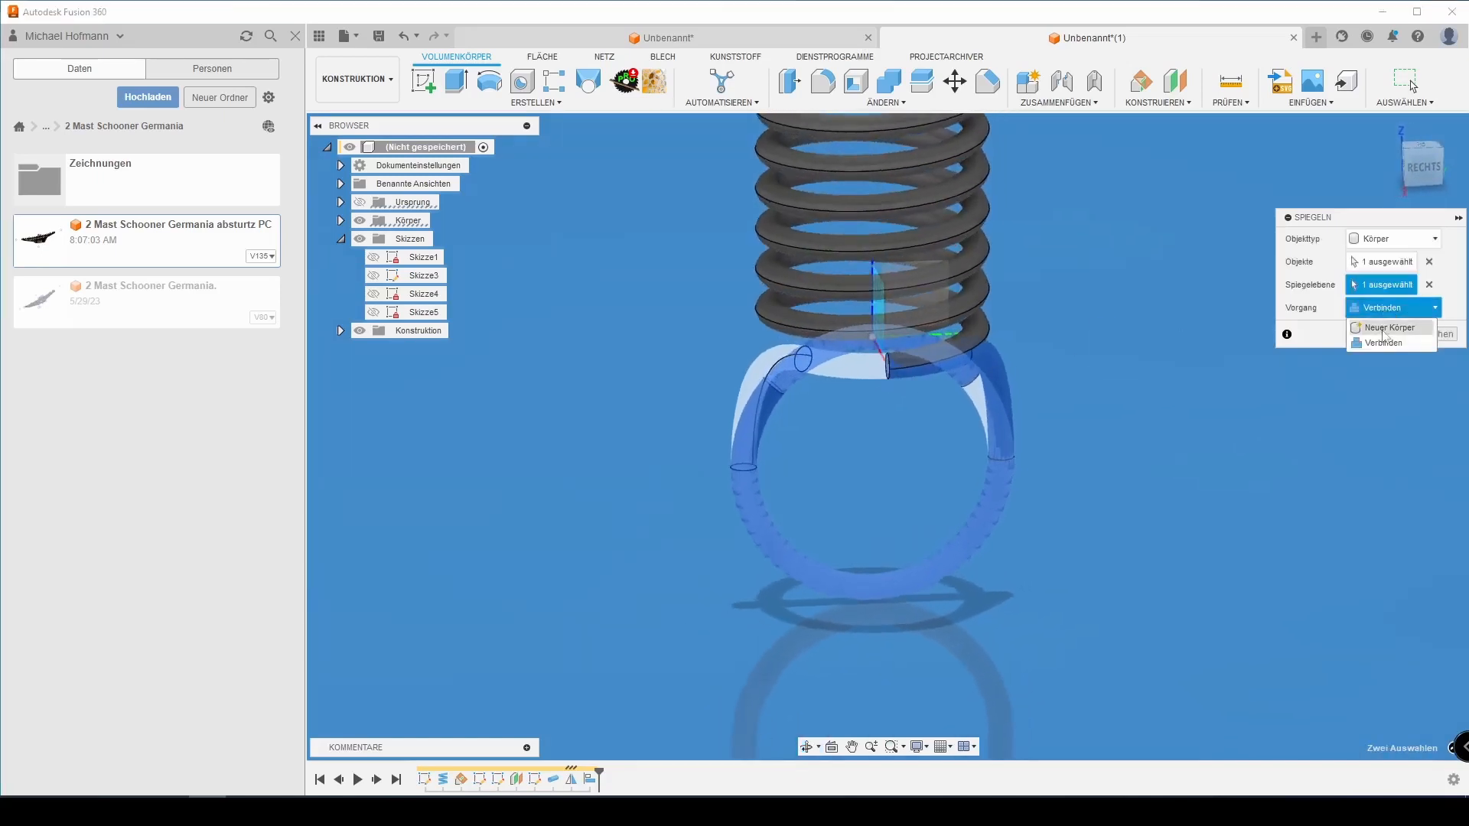
{"action": "left_click", "coordinate": [1385, 329]}
{"action": "key", "text": "Return"}
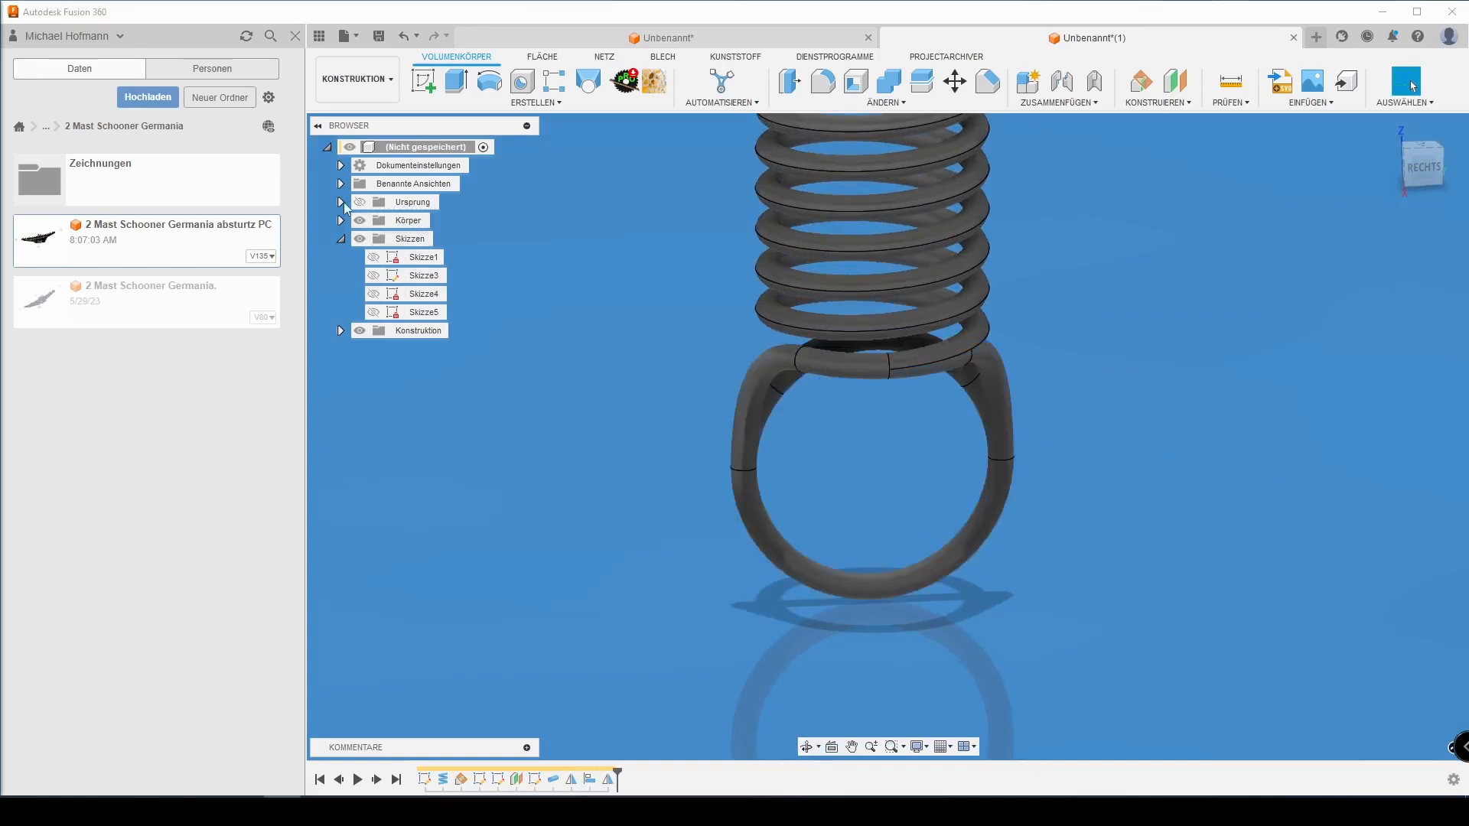
Remove the surplus lower hook body Körper3, keeping its mirrored copy Körper4 at the coil's lower end
{"action": "left_click", "coordinate": [342, 221]}
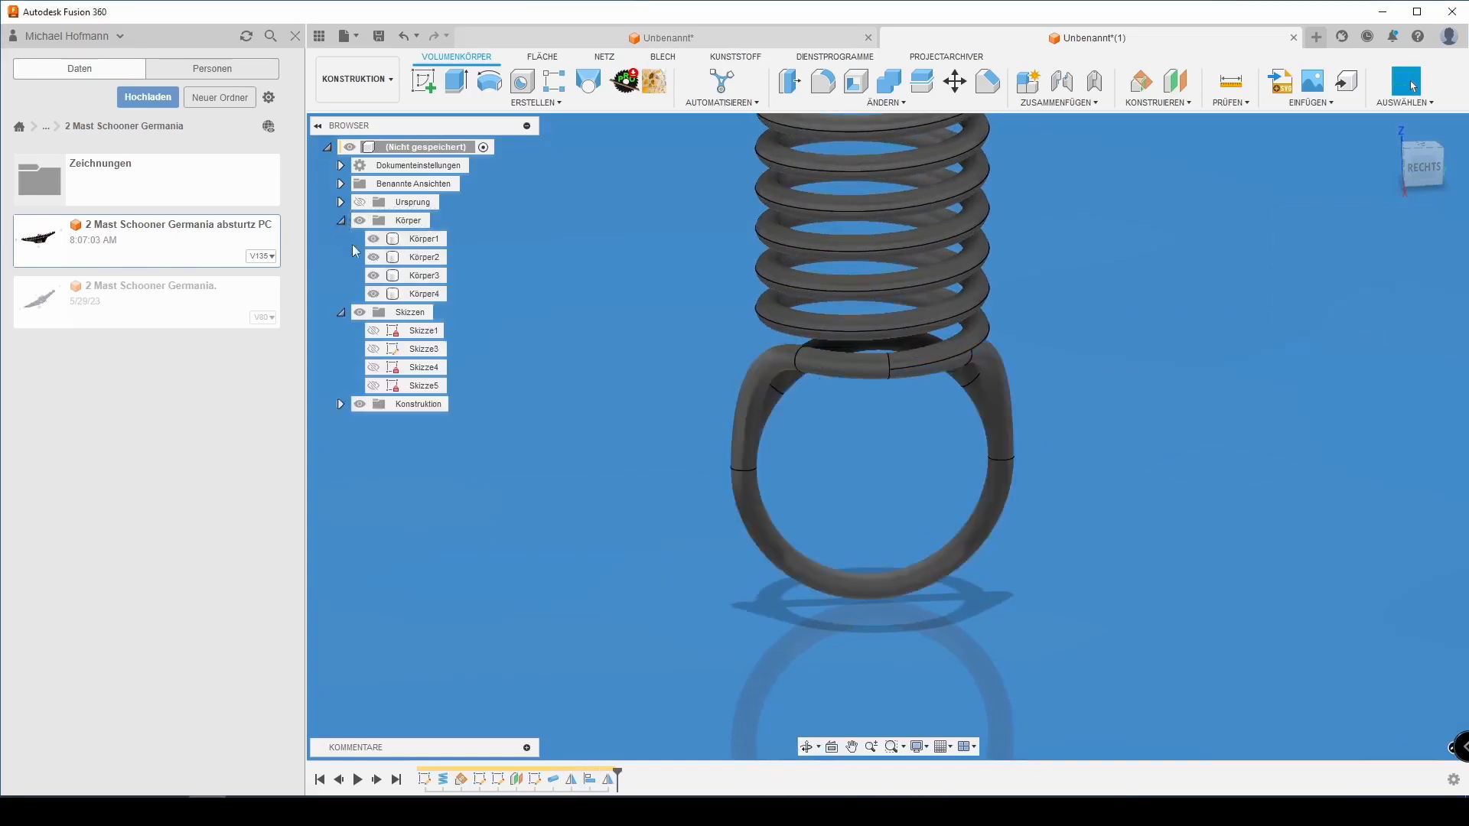
{"action": "left_click", "coordinate": [421, 277]}
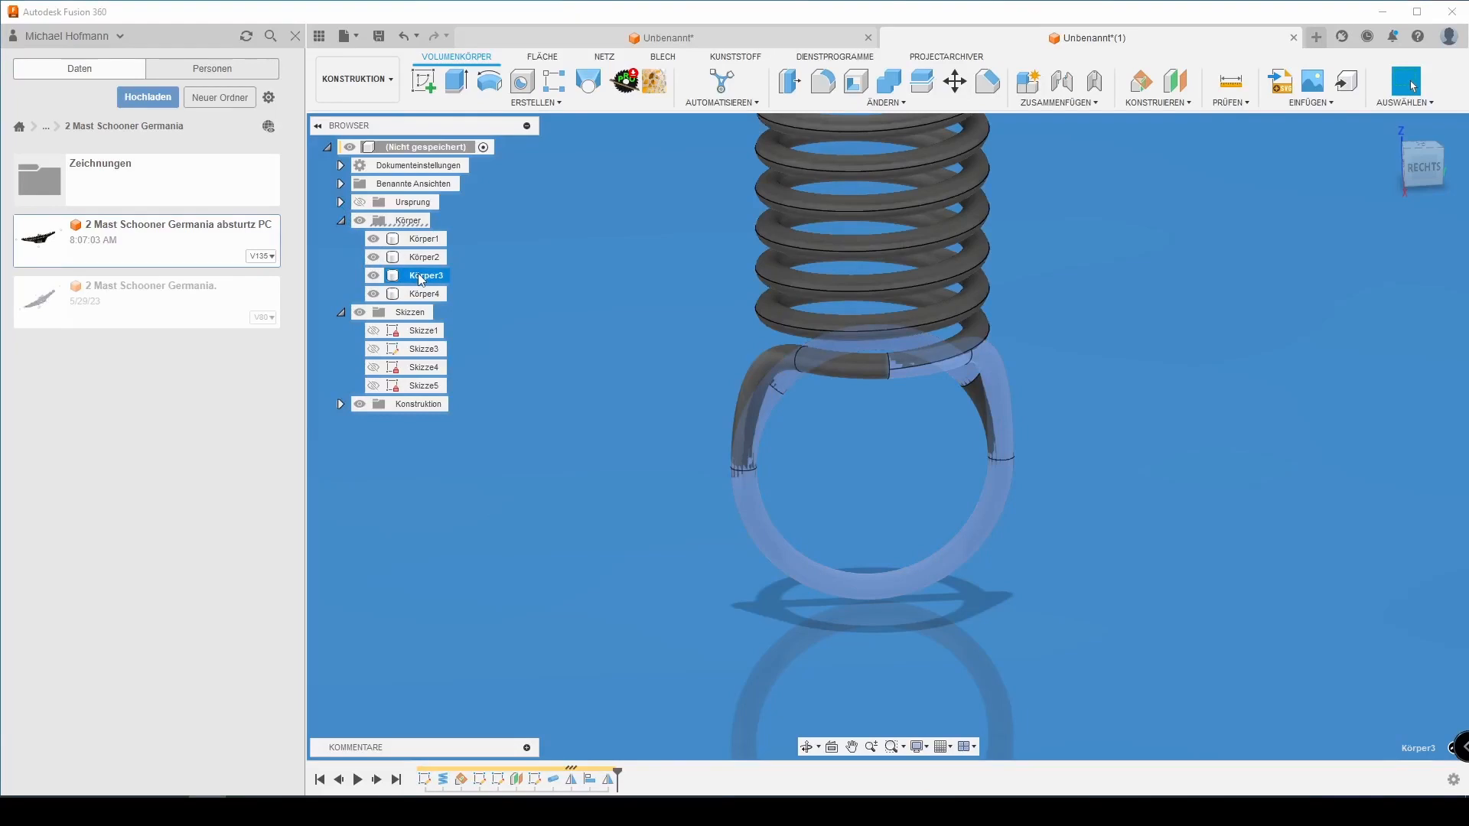
{"action": "right_click", "coordinate": [420, 280]}
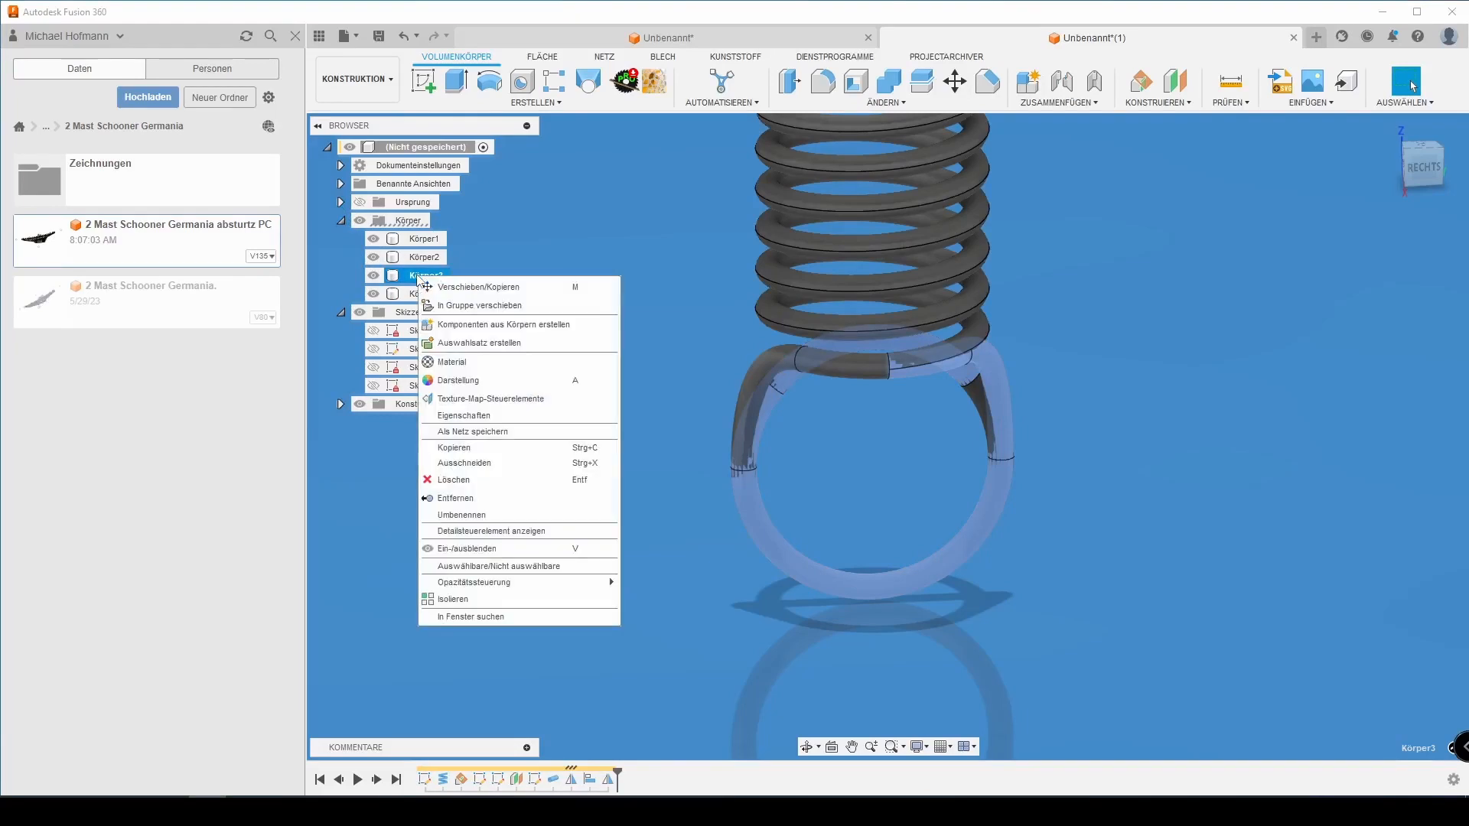
{"action": "left_click", "coordinate": [475, 501]}
{"action": "middle_click", "coordinate": [474, 498]}
{"action": "middle_click", "coordinate": [475, 498]}
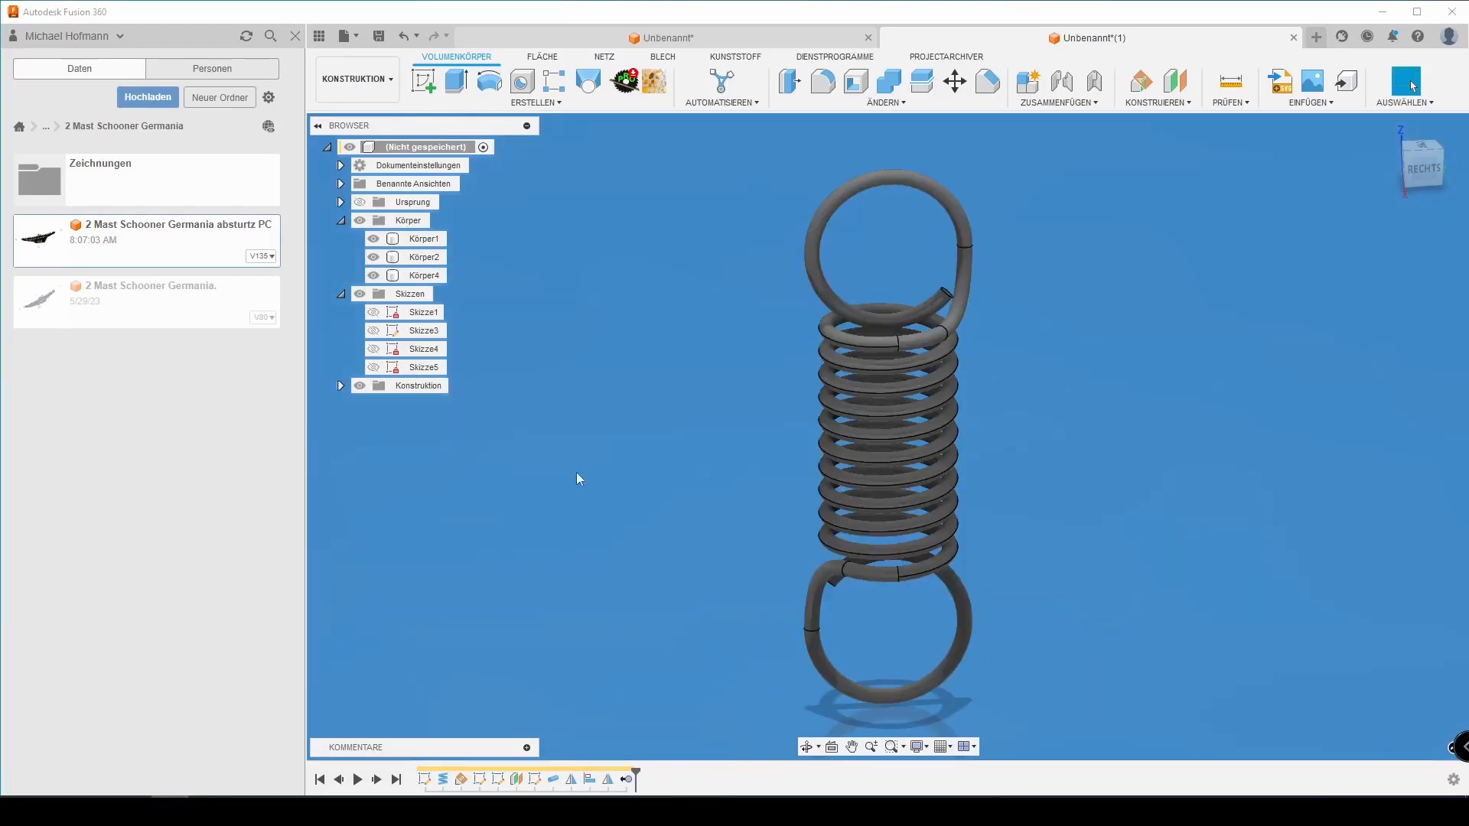
Assign the metal material "Edelstahl, gebürstet" from the Fusion 360 material library to the coil body
{"action": "left_click", "coordinate": [424, 239]}
{"action": "right_click", "coordinate": [430, 240]}
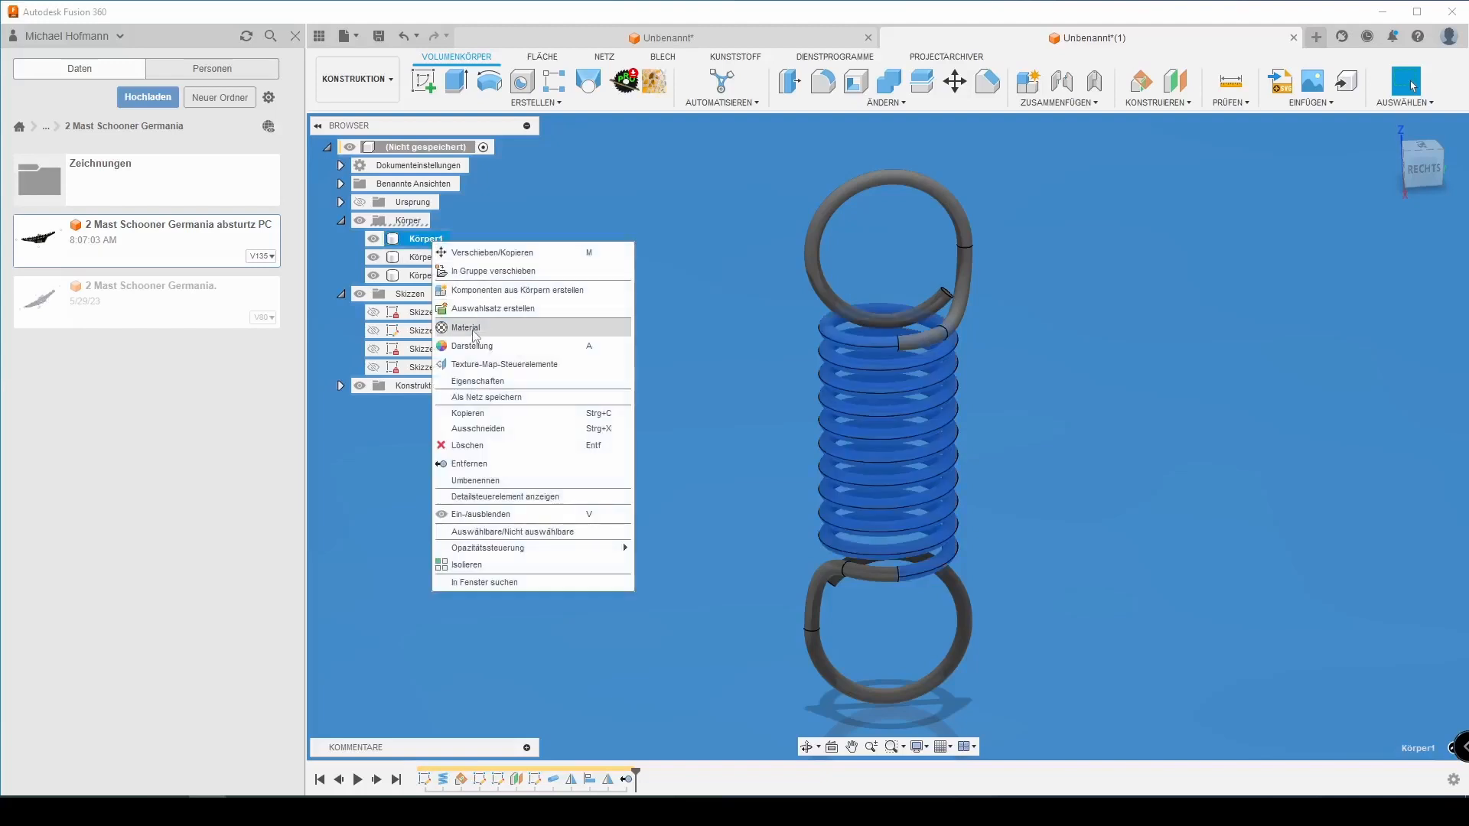
{"action": "key", "text": "Escape"}
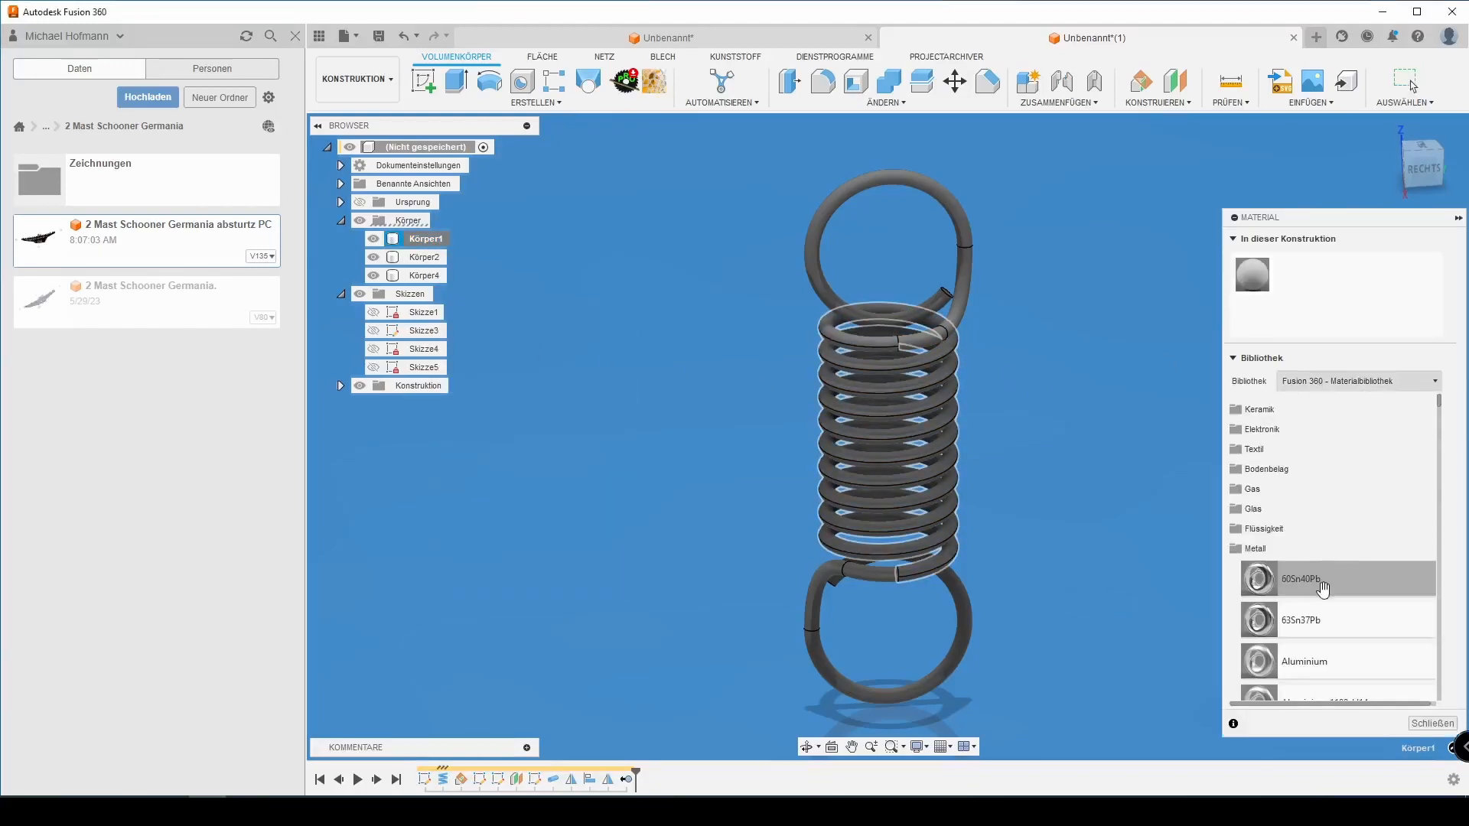
{"action": "scroll", "coordinate": [1323, 588], "scroll_direction": "down", "scroll_amount": 10}
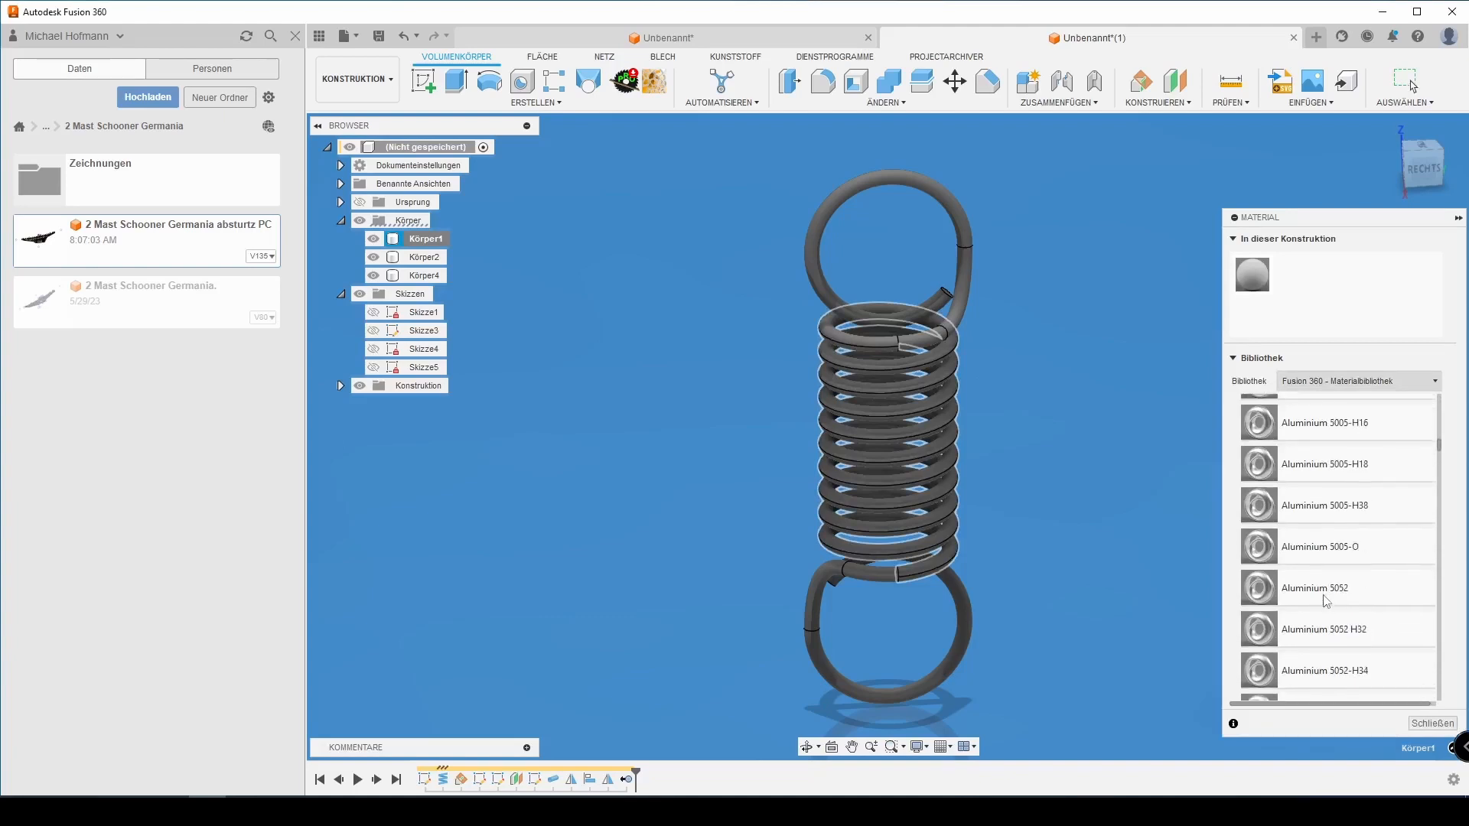
{"action": "scroll", "coordinate": [1326, 602], "scroll_direction": "down", "scroll_amount": 10}
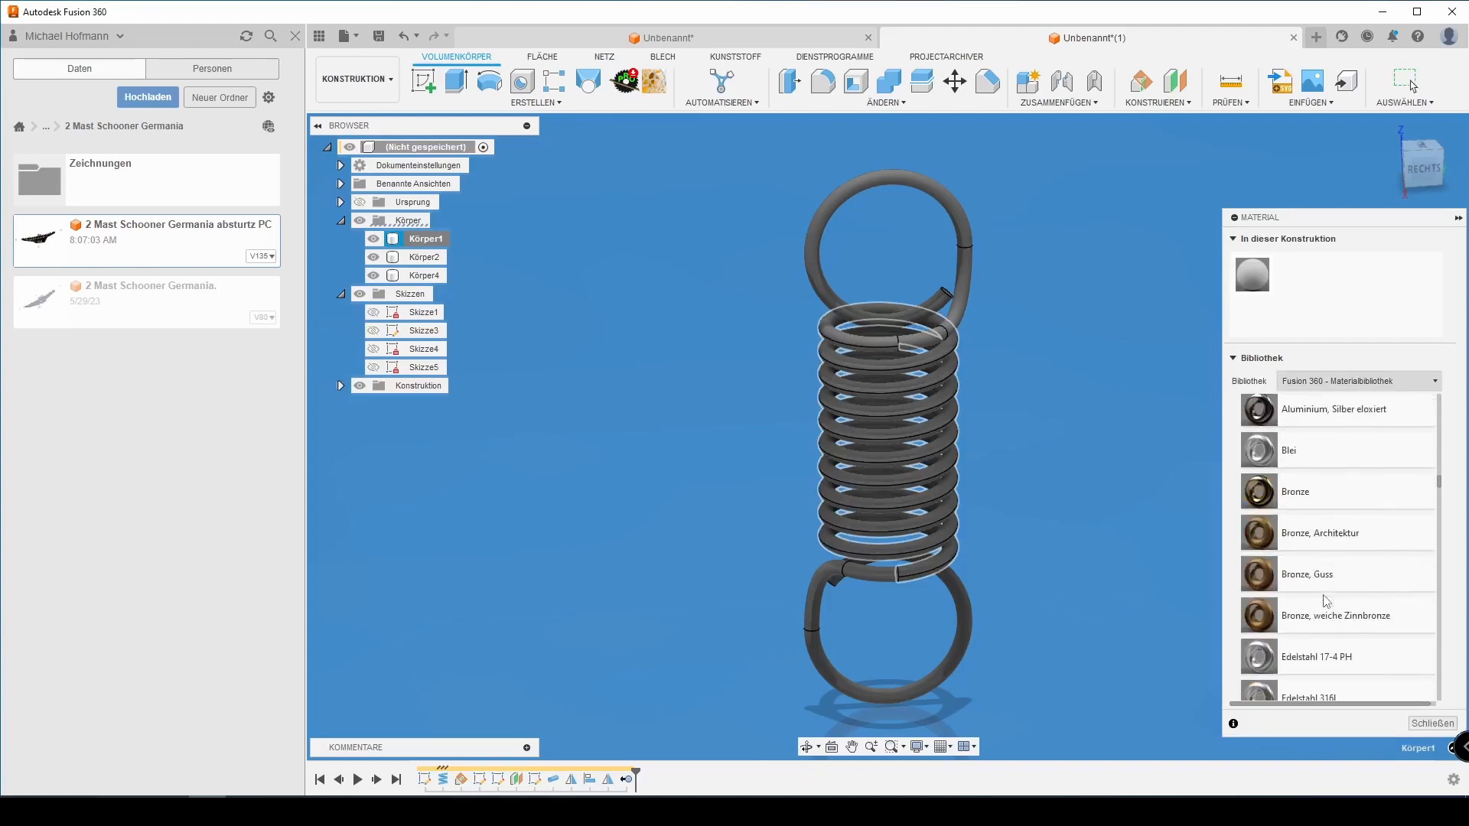
{"action": "scroll", "coordinate": [1326, 601], "scroll_direction": "down", "scroll_amount": 8}
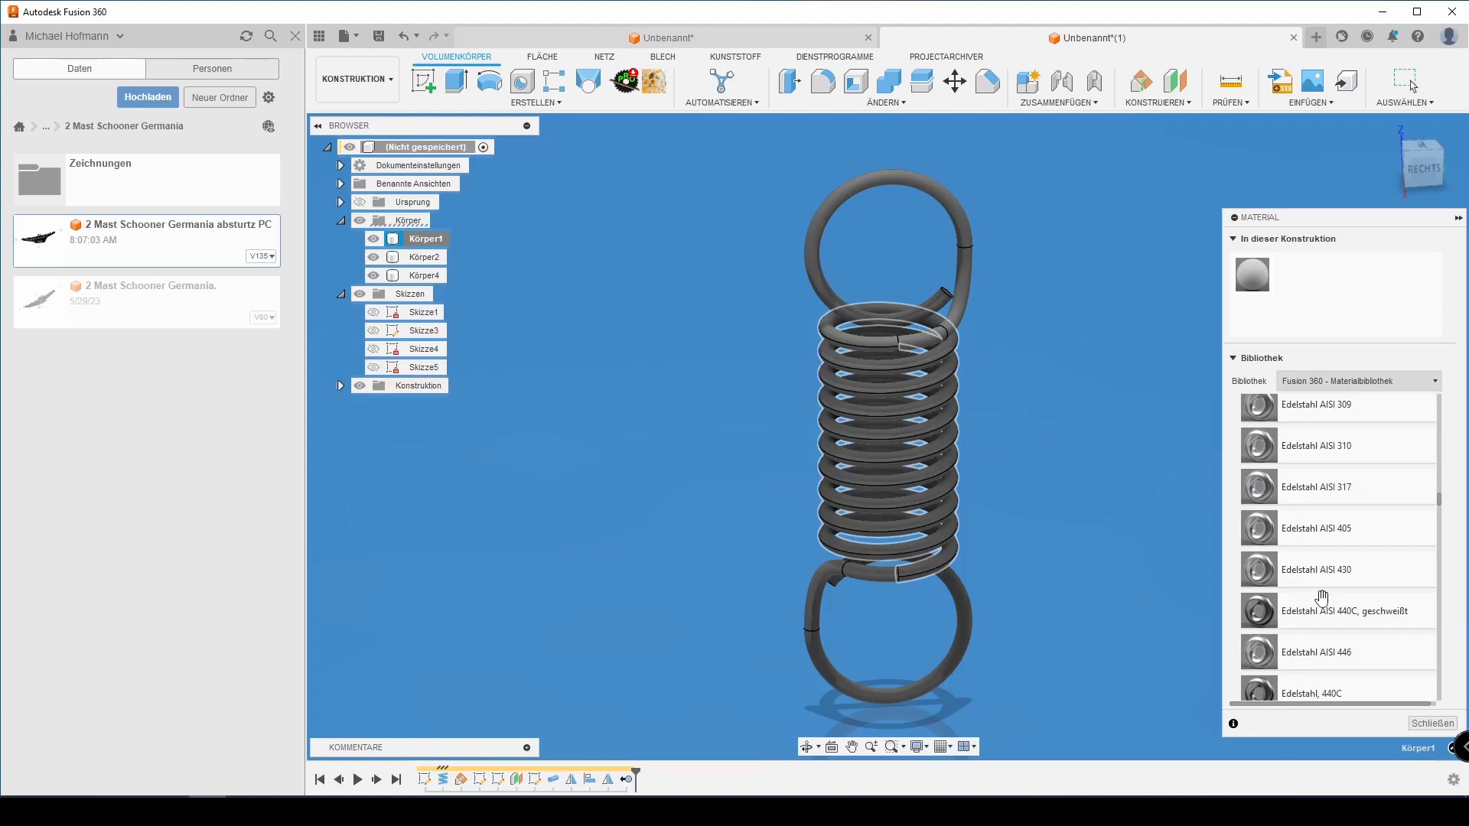
{"action": "scroll", "coordinate": [1323, 597], "scroll_direction": "down", "scroll_amount": 3}
{"action": "scroll", "coordinate": [1323, 597], "scroll_direction": "down", "scroll_amount": 1}
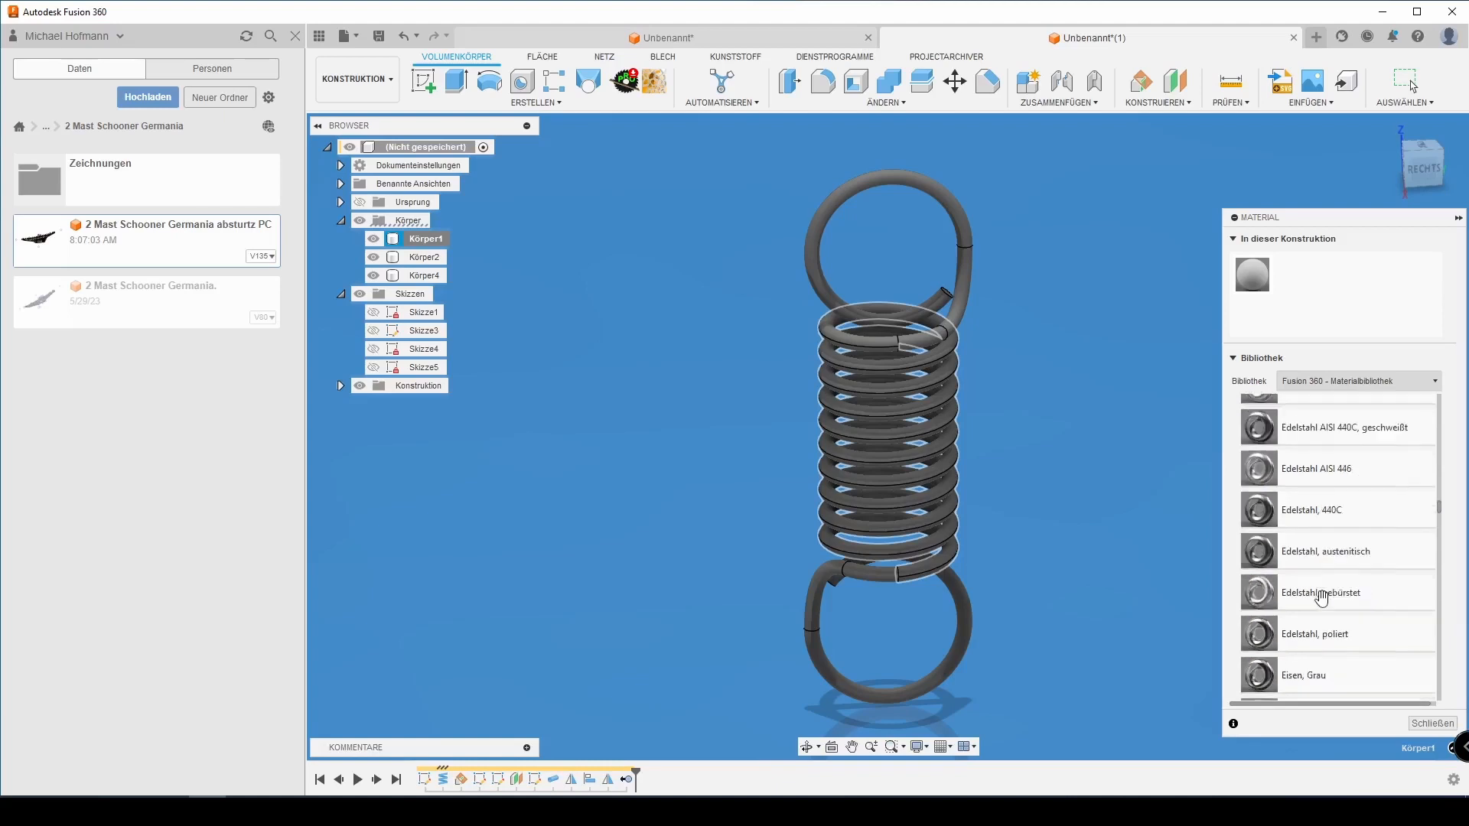
{"action": "mouse_move", "coordinate": [1311, 595]}
{"action": "left_mouse_down"}
{"action": "mouse_move", "coordinate": [920, 423]}
{"action": "mouse_move", "coordinate": [991, 458]}
{"action": "left_mouse_up"}
Apply the same brushed stainless steel material to the upper and lower hook bodies and finish the material assignment
{"action": "left_click_drag", "start_coordinate": [1292, 274], "coordinate": [966, 222]}
{"action": "mouse_move", "coordinate": [1305, 284]}
{"action": "left_mouse_down"}
{"action": "mouse_move", "coordinate": [1195, 422]}
{"action": "mouse_move", "coordinate": [951, 659]}
{"action": "mouse_move", "coordinate": [983, 618]}
{"action": "left_mouse_up"}
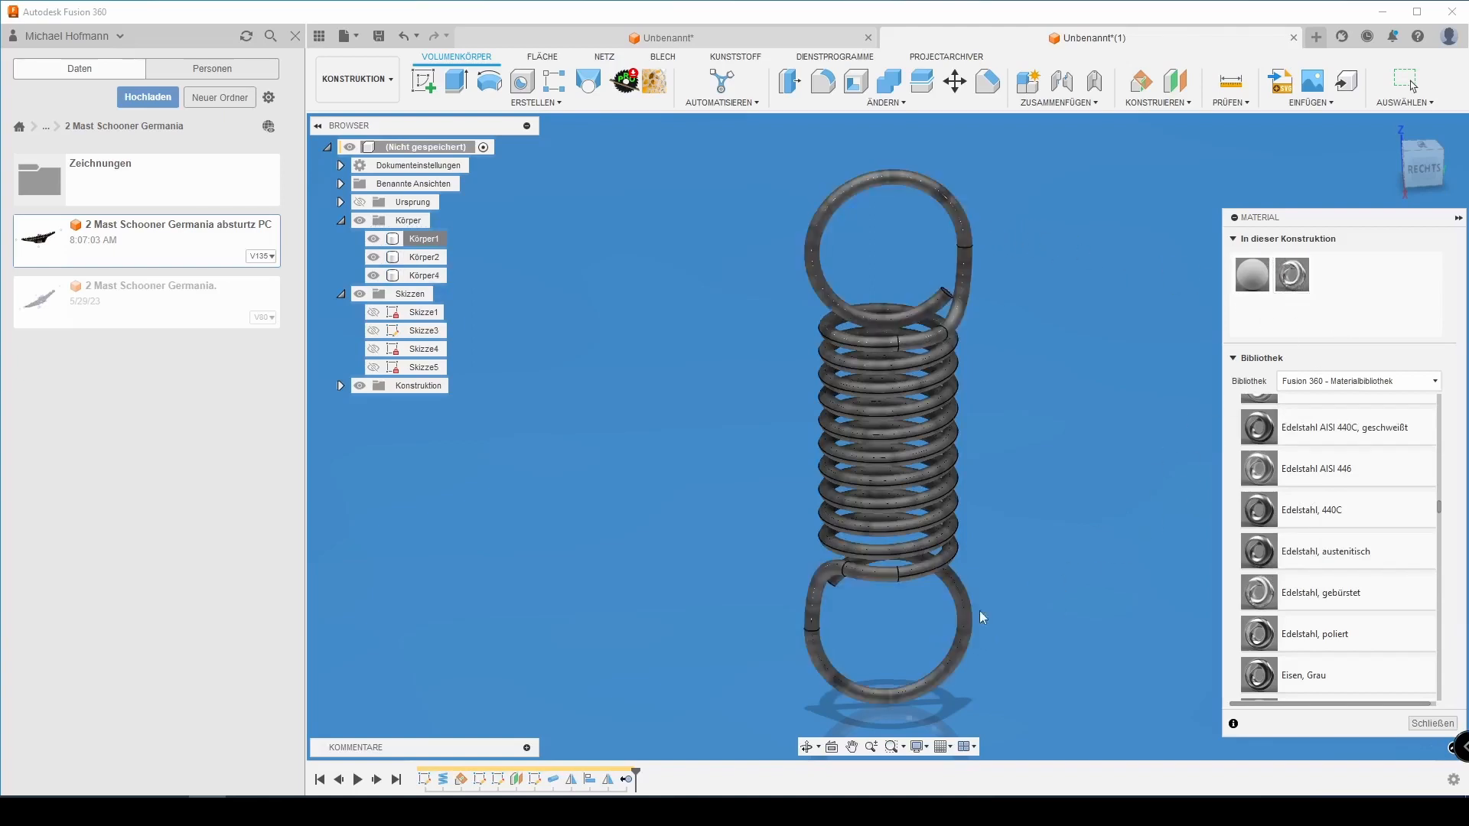
{"action": "left_click", "coordinate": [1387, 131]}
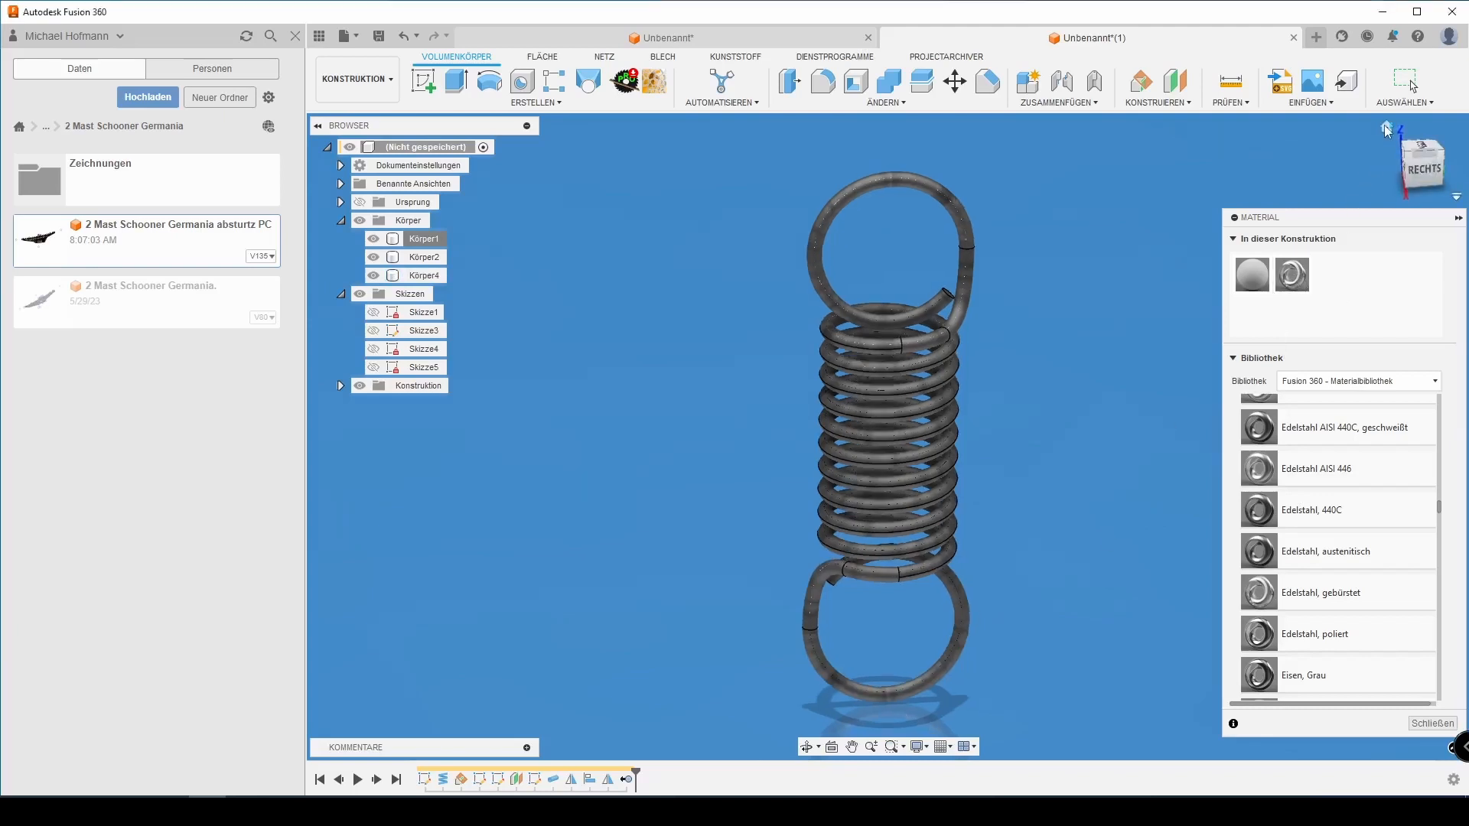
{"action": "left_click", "coordinate": [1451, 725]}
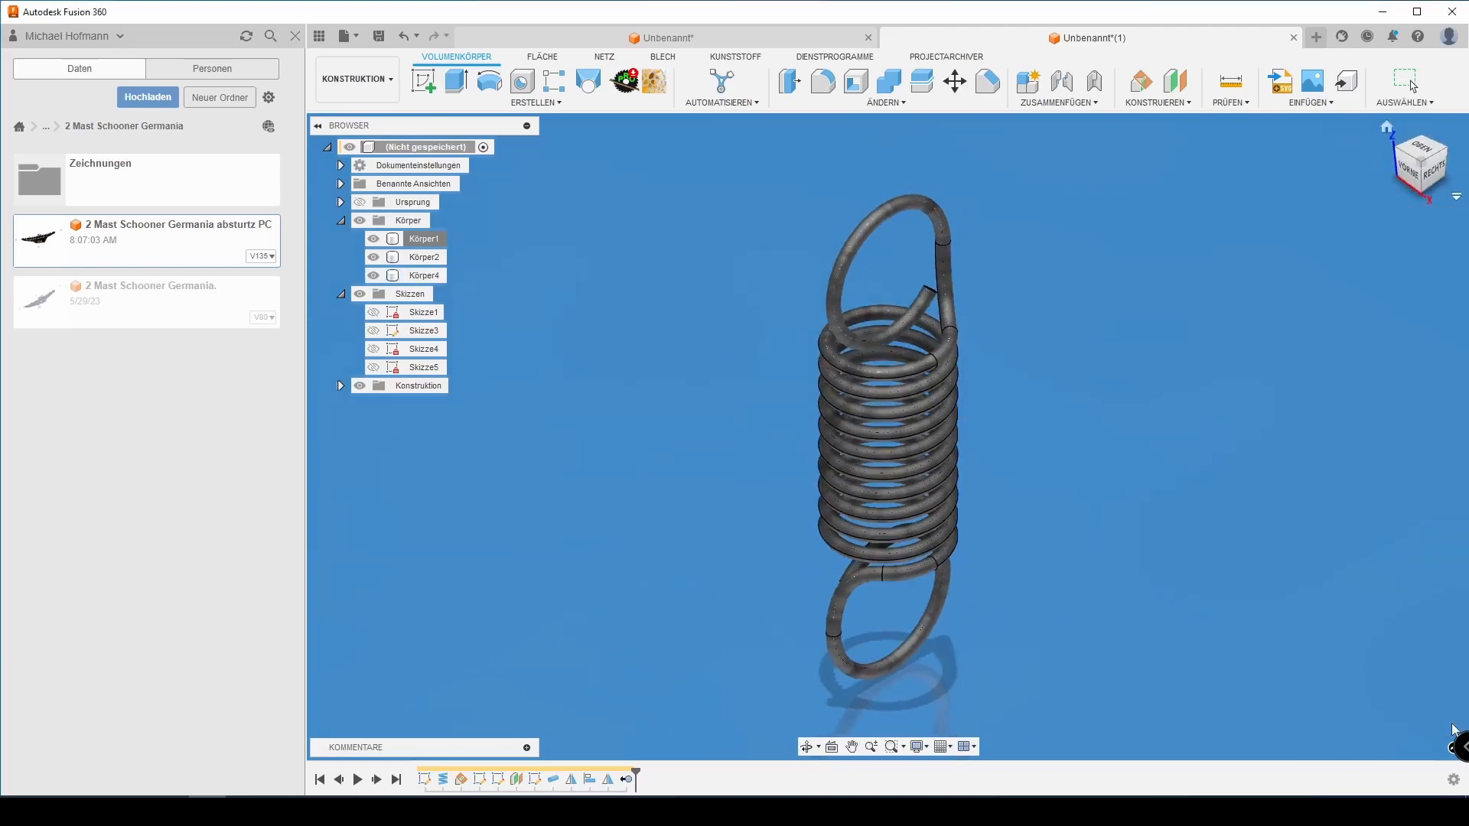